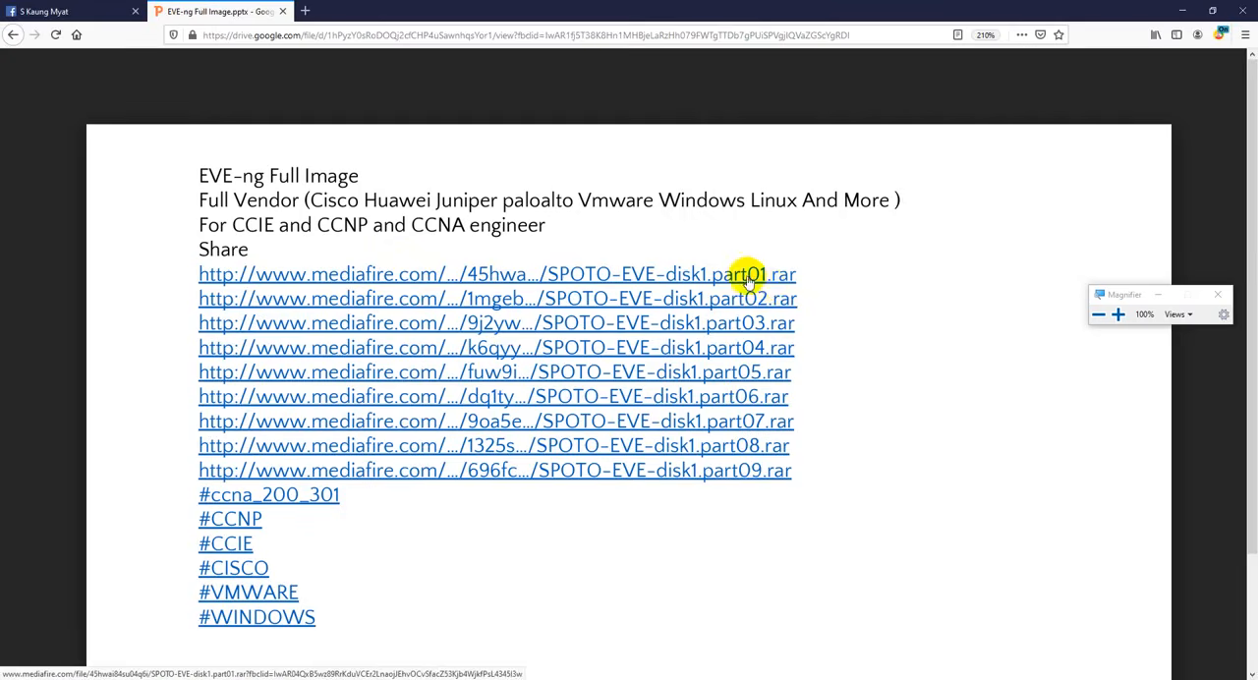
- Try to download SPOTO-EVE-disk1.part01.rar from its MediaFire link in the shared EVE-ng Full Image document
{"action": "left_click", "coordinate": [777, 276]}
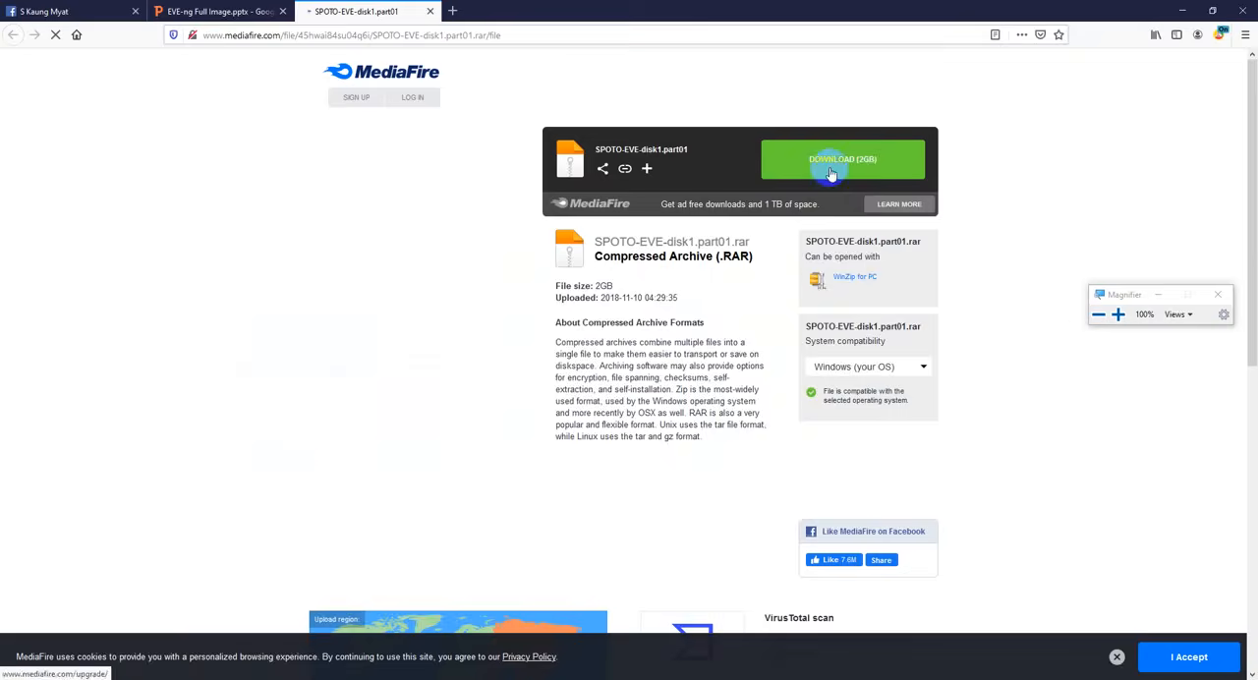
{"action": "left_click", "coordinate": [824, 181]}
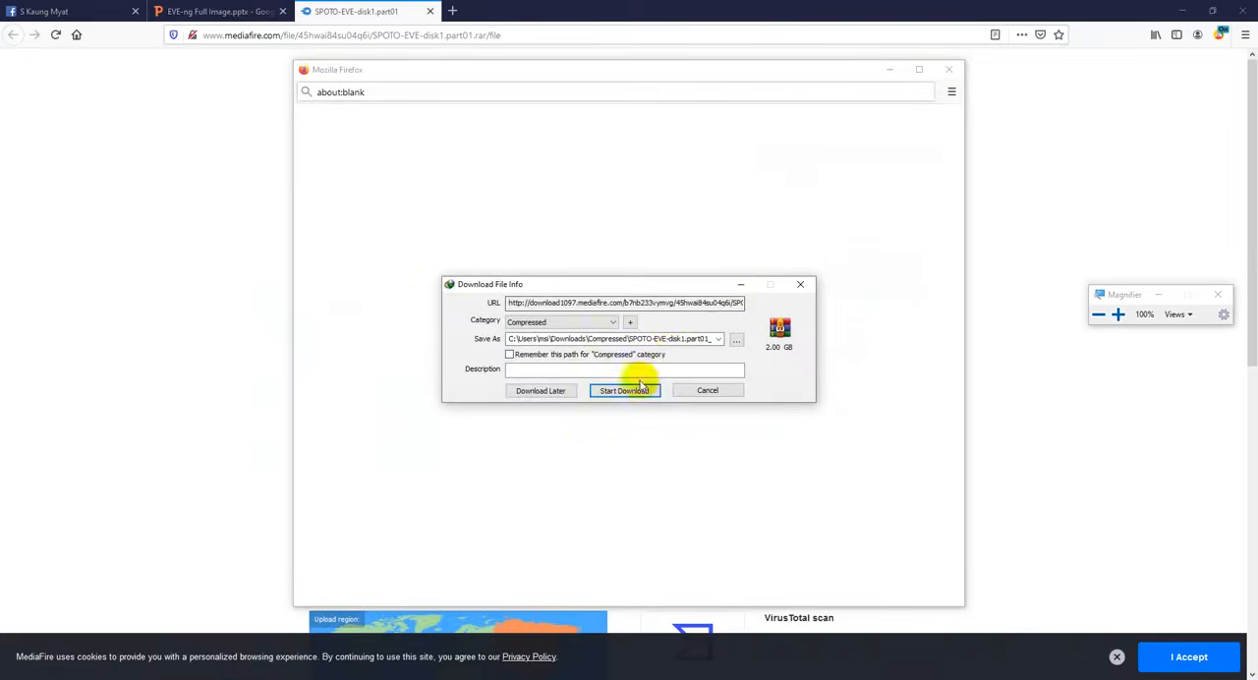
{"action": "left_click", "coordinate": [641, 391]}
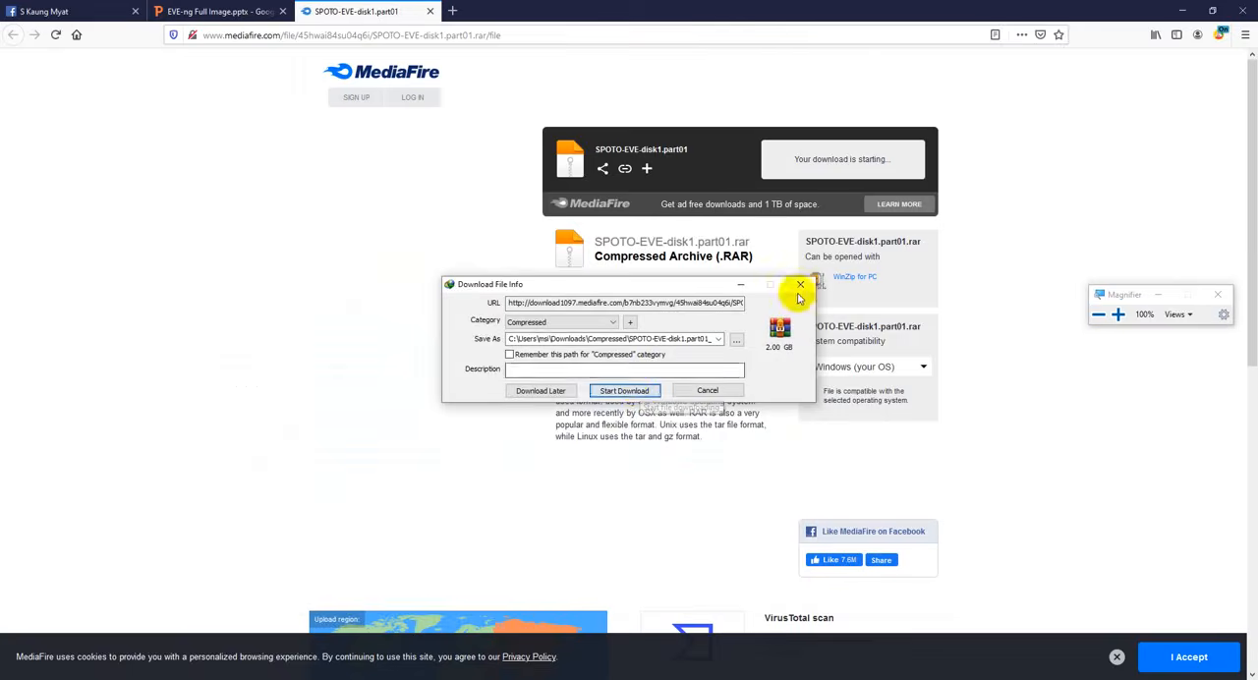
{"action": "left_click", "coordinate": [731, 393]}
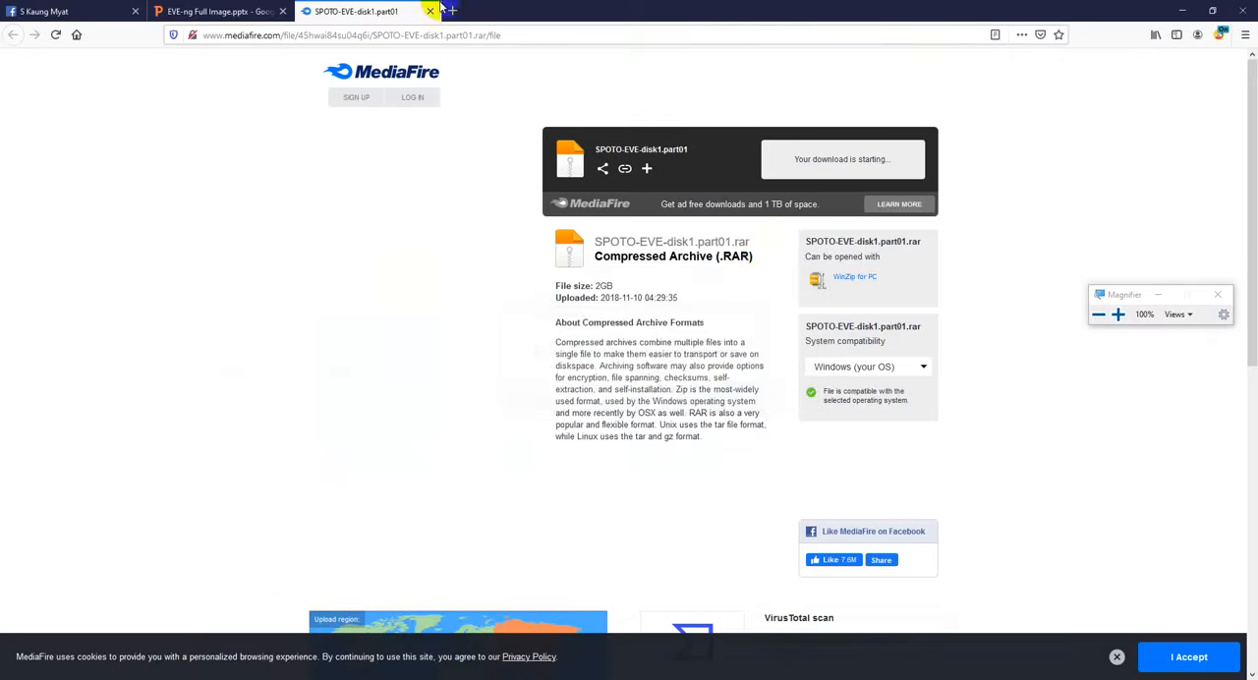
{"action": "key", "text": "ctrl+w"}
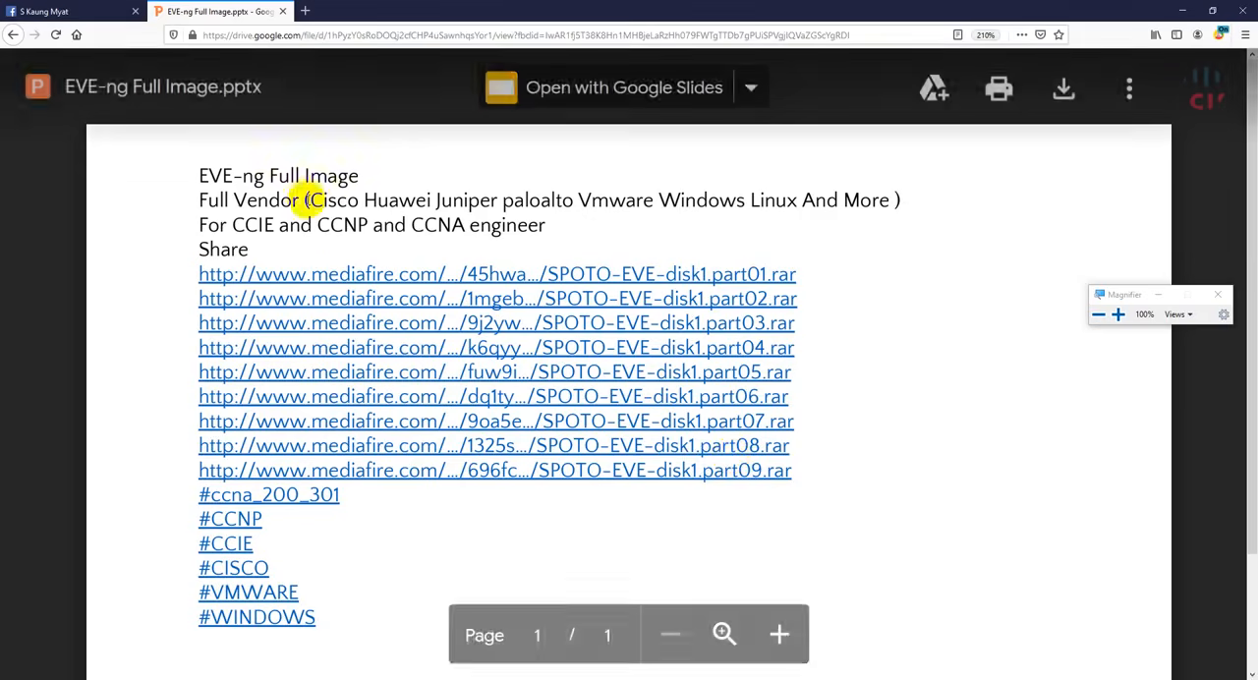
- Switch to the Compressed downloads folder in File Explorer and check the combined size of all the SPOTO-EVE-disk1 archive parts
{"action": "left_click_drag", "start_coordinate": [306, 201], "coordinate": [878, 208]}
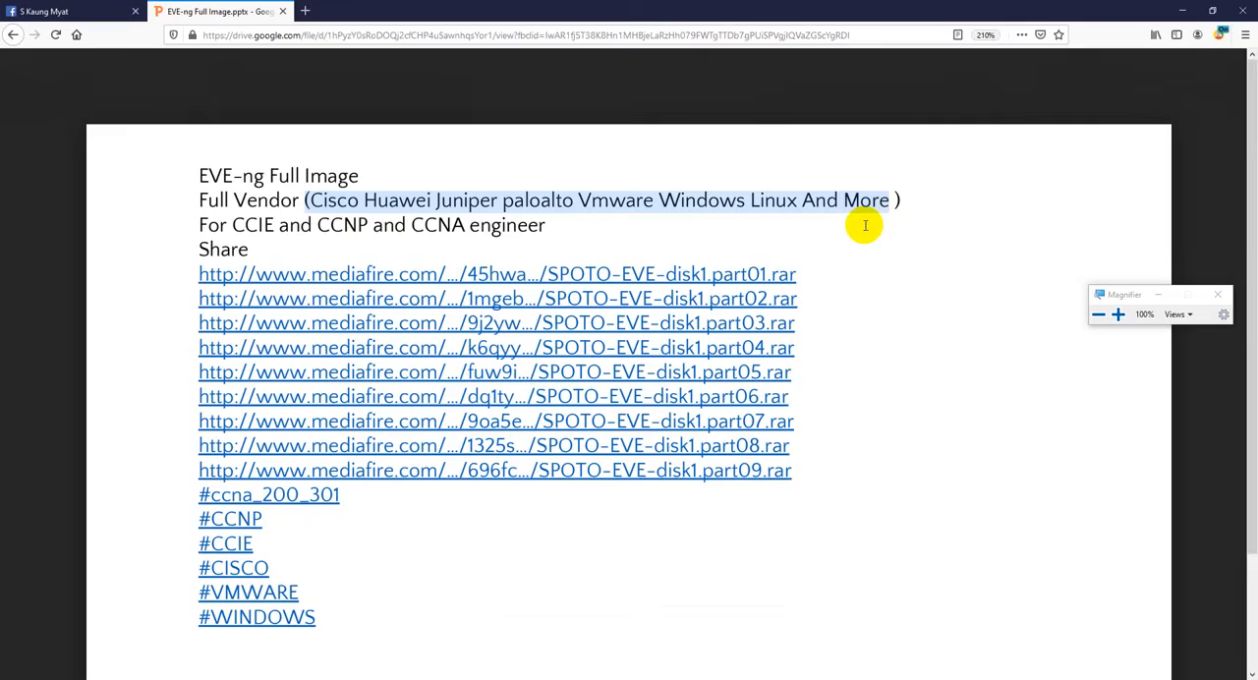
{"action": "mouse_move", "coordinate": [403, 676]}
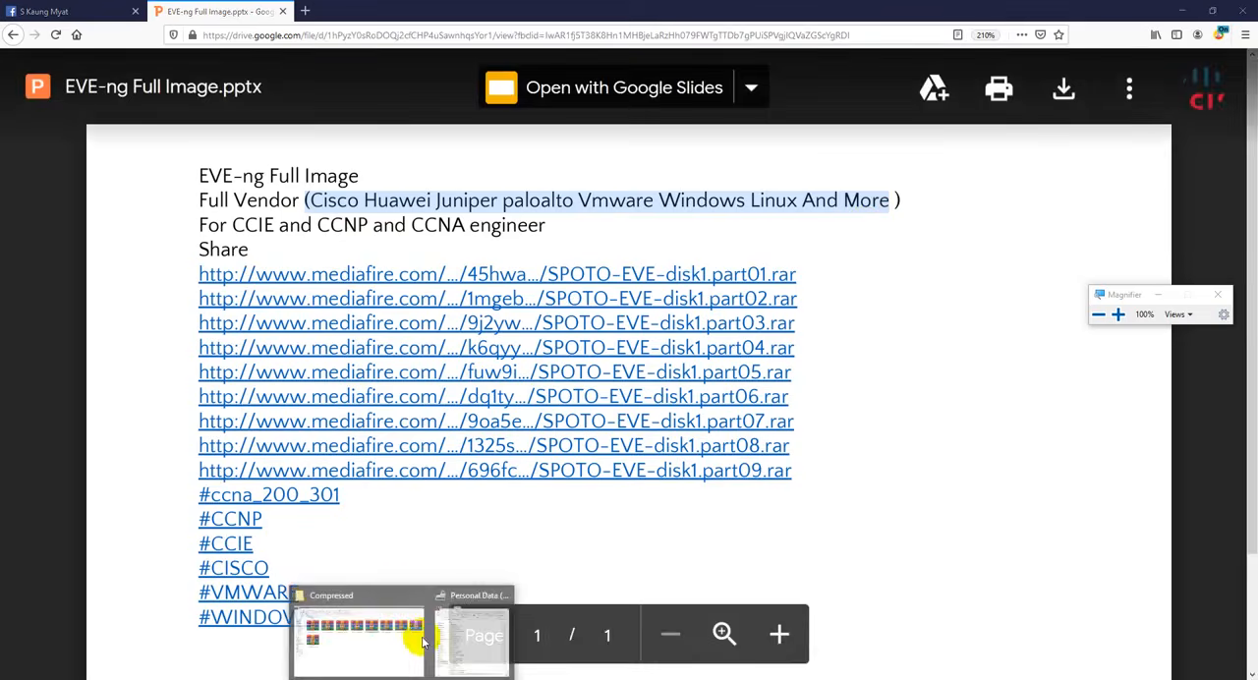
{"action": "left_click", "coordinate": [359, 625]}
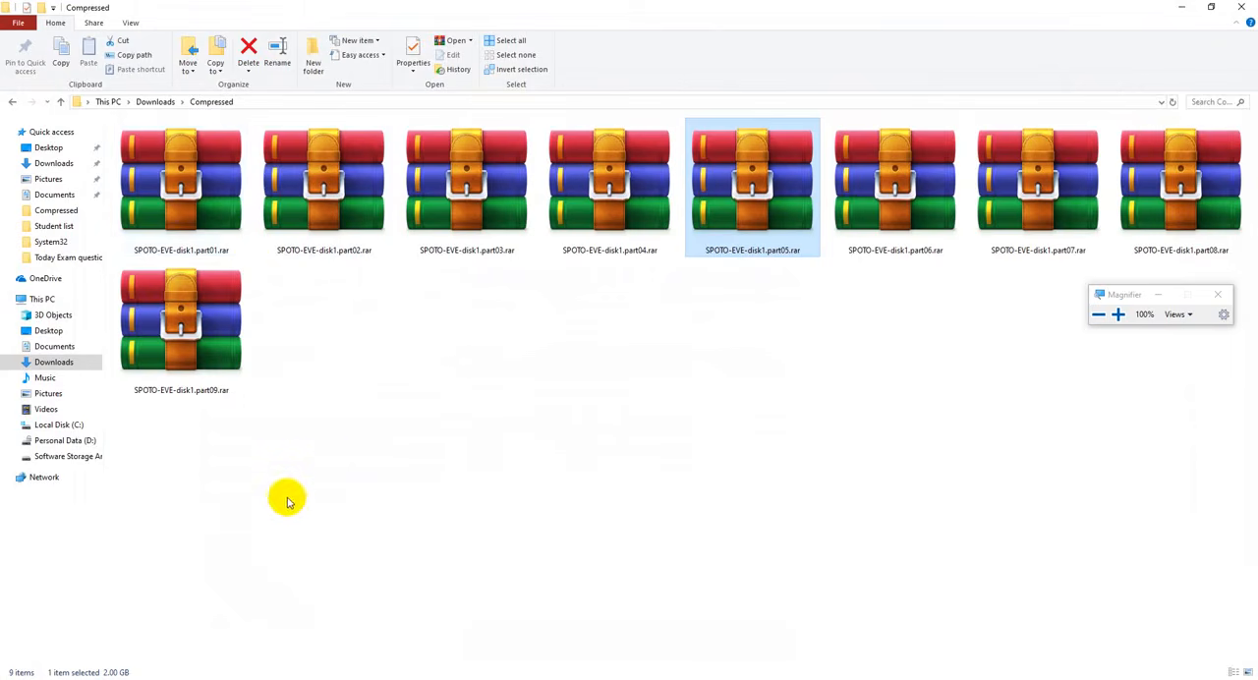
{"action": "left_click", "coordinate": [287, 501]}
{"action": "key", "text": "ctrl+a"}
{"action": "right_click", "coordinate": [193, 339]}
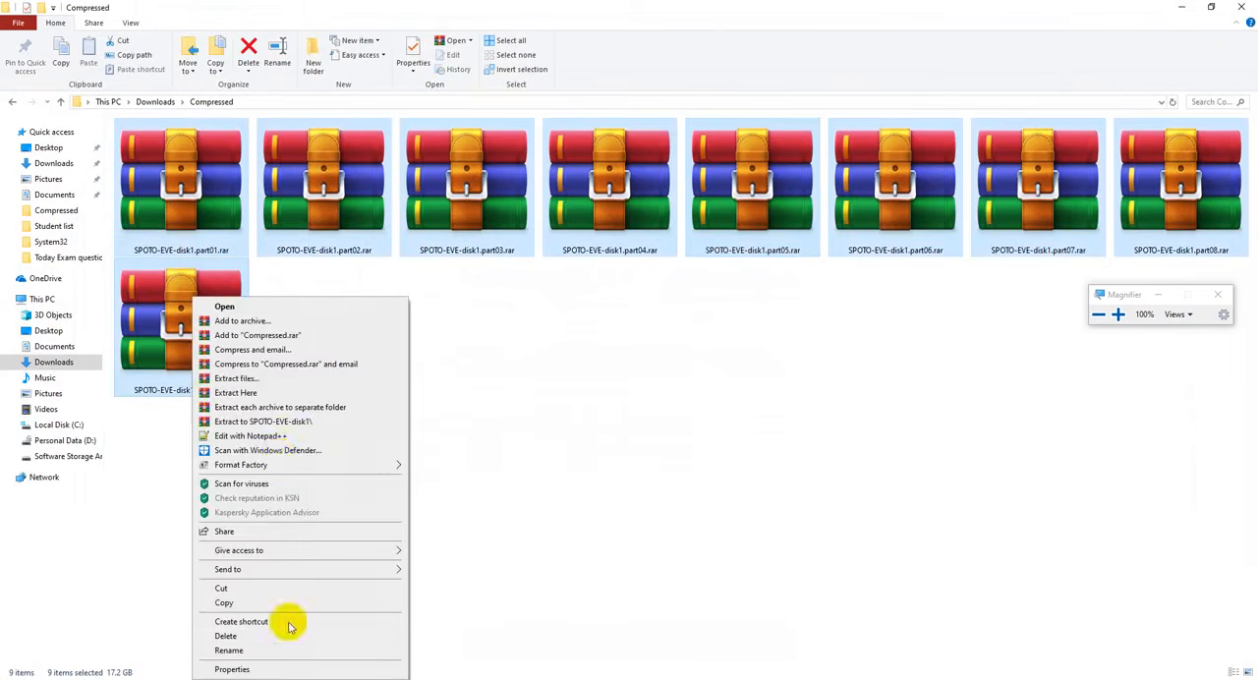
{"action": "left_click", "coordinate": [253, 670]}
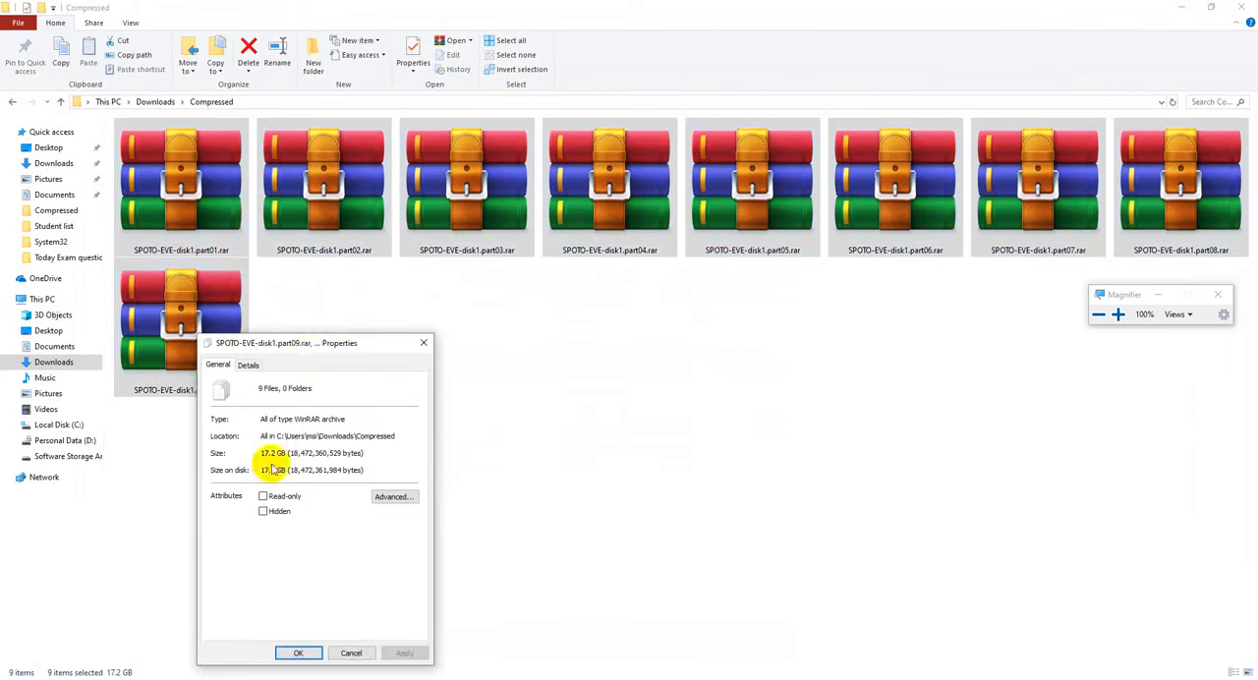
{"action": "left_click_drag", "start_coordinate": [324, 343], "coordinate": [666, 239]}
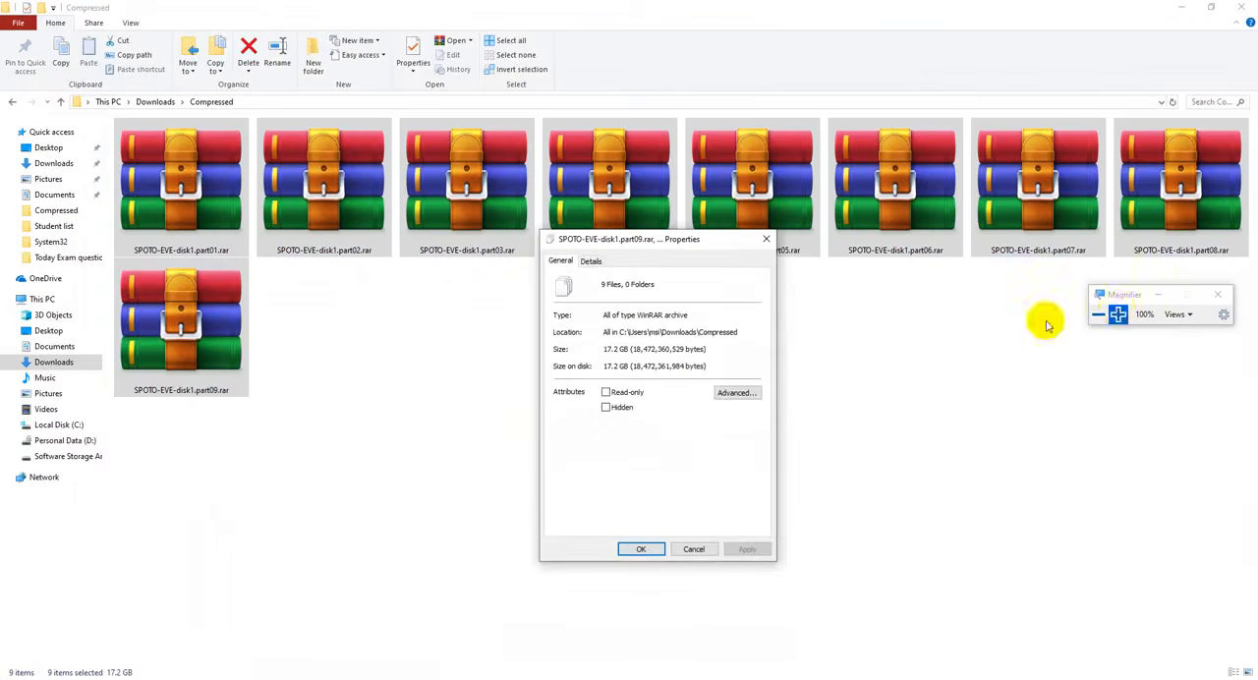
{"action": "key", "text": "super+plus"}
{"action": "left_click_drag", "start_coordinate": [606, 348], "coordinate": [640, 348]}
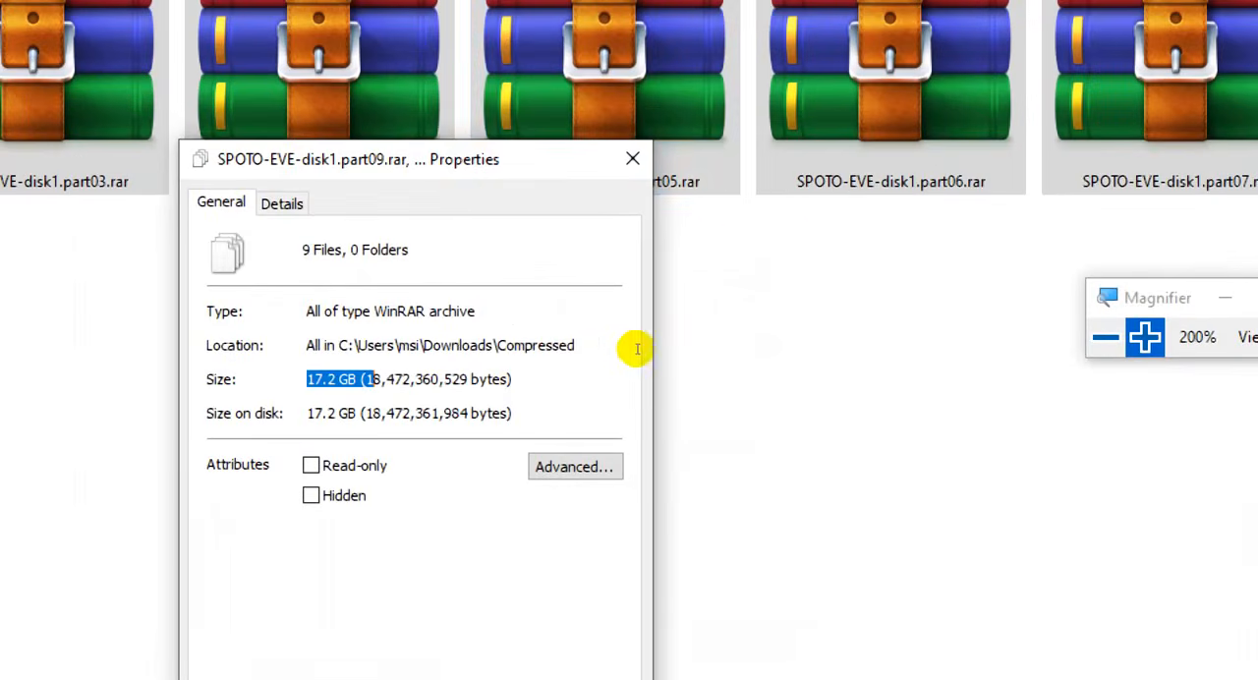
{"action": "left_click", "coordinate": [764, 242]}
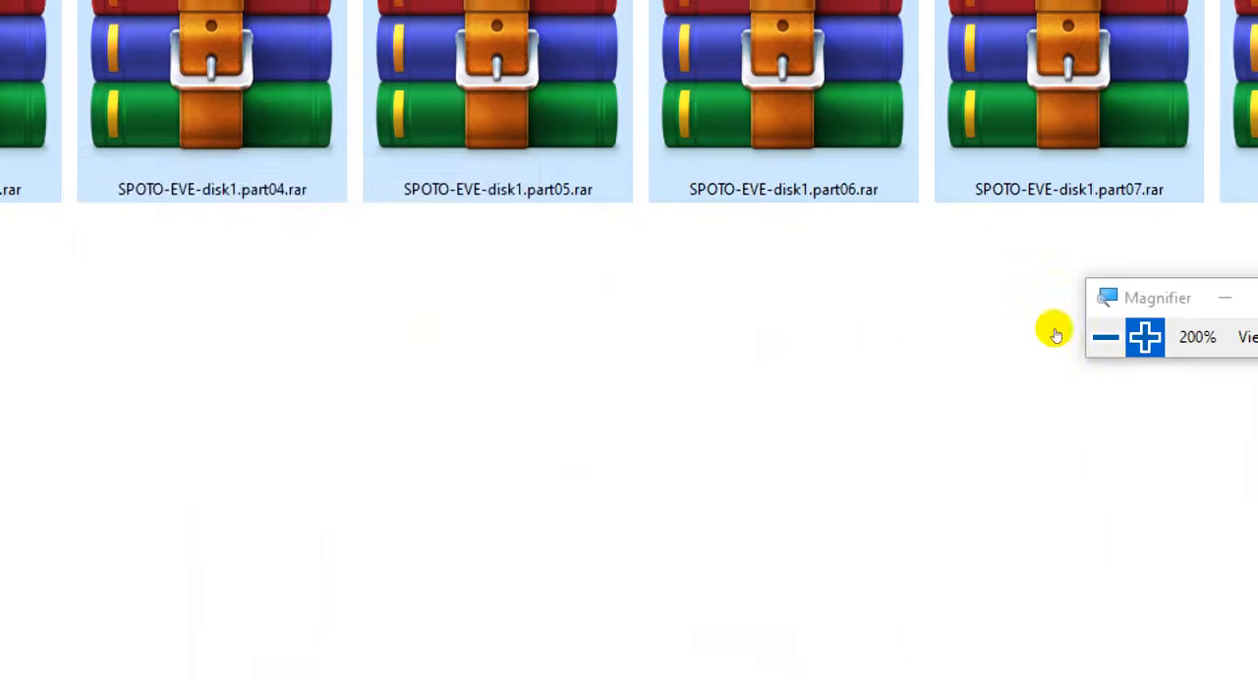
{"action": "left_click", "coordinate": [1106, 338]}
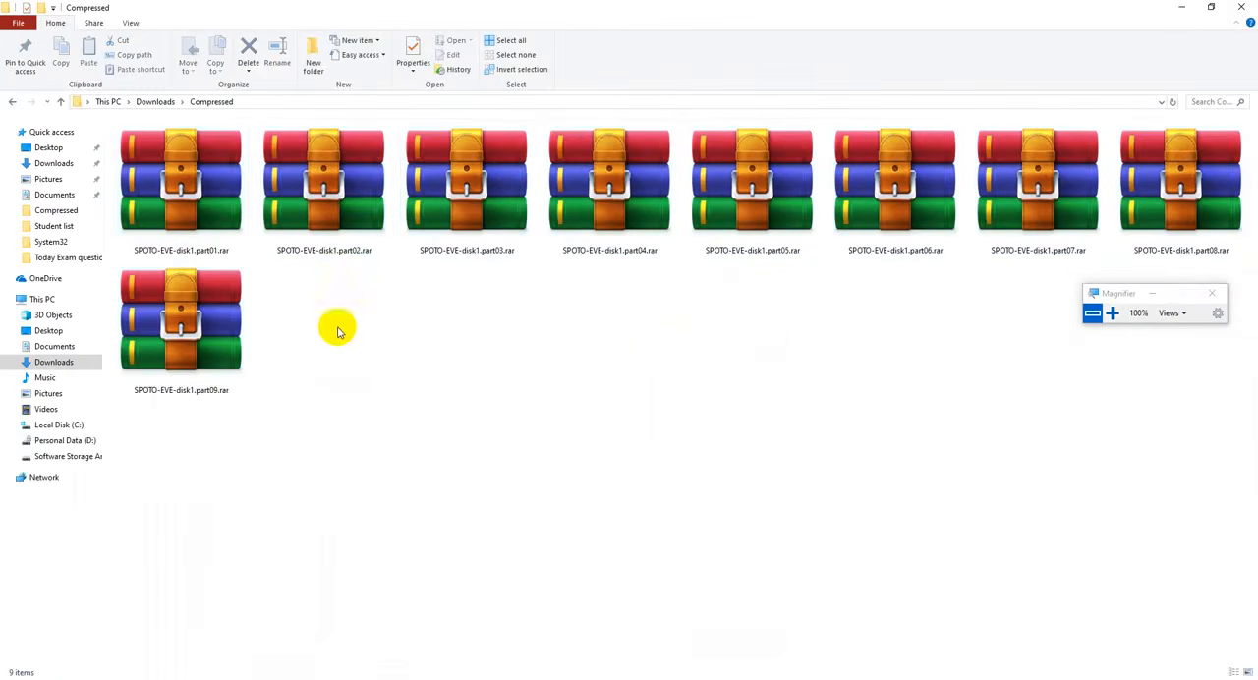
- Extract the multi-part archive into the Compressed folder, starting from SPOTO-EVE-disk1.part01.rar
{"action": "right_click", "coordinate": [203, 210]}
{"action": "left_click", "coordinate": [499, 312]}
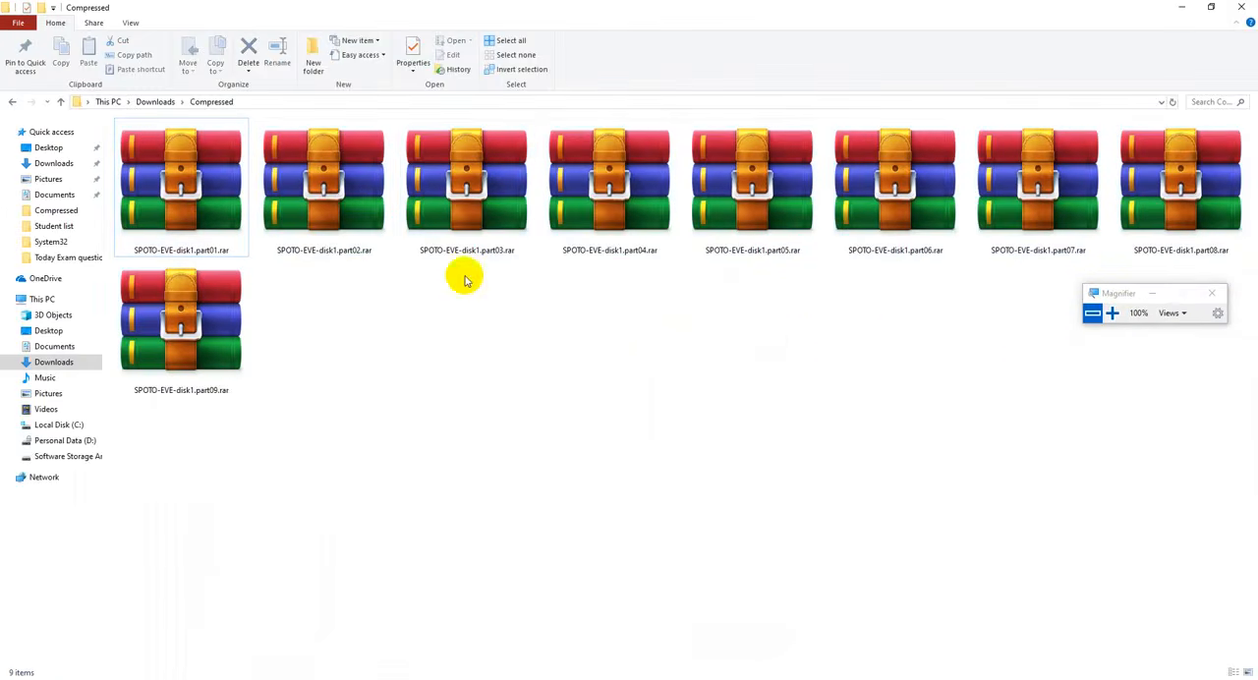
{"action": "right_click", "coordinate": [219, 225]}
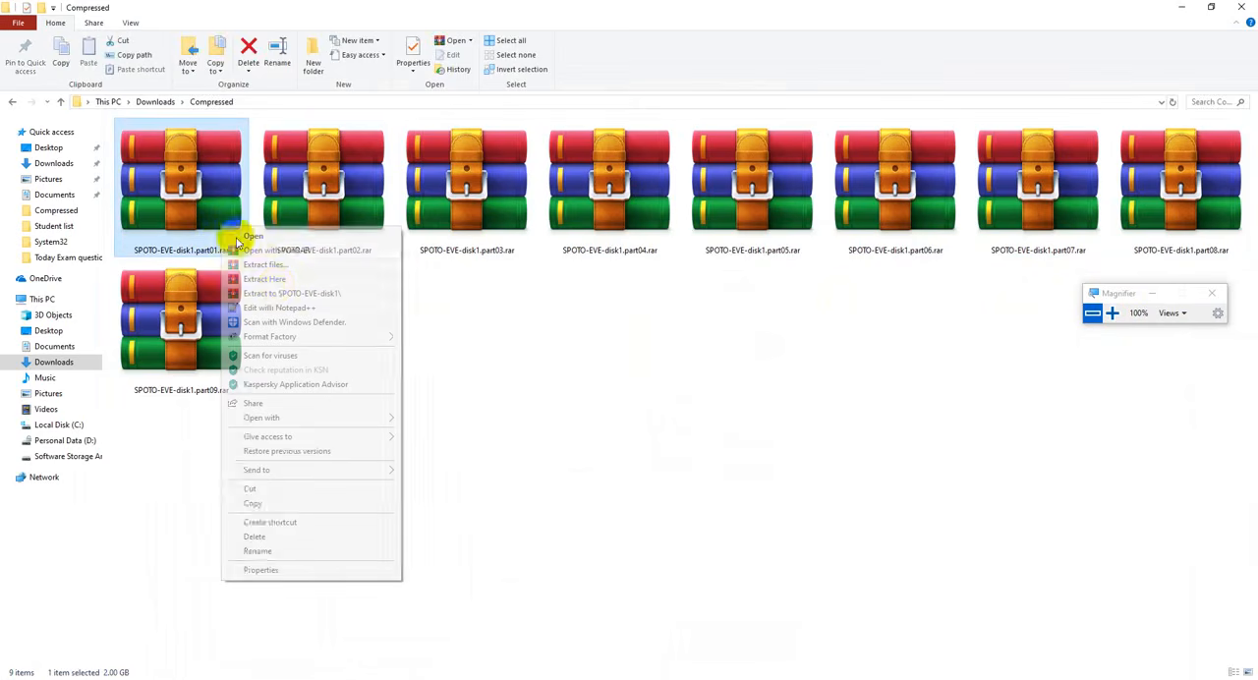
{"action": "left_click", "coordinate": [309, 282]}
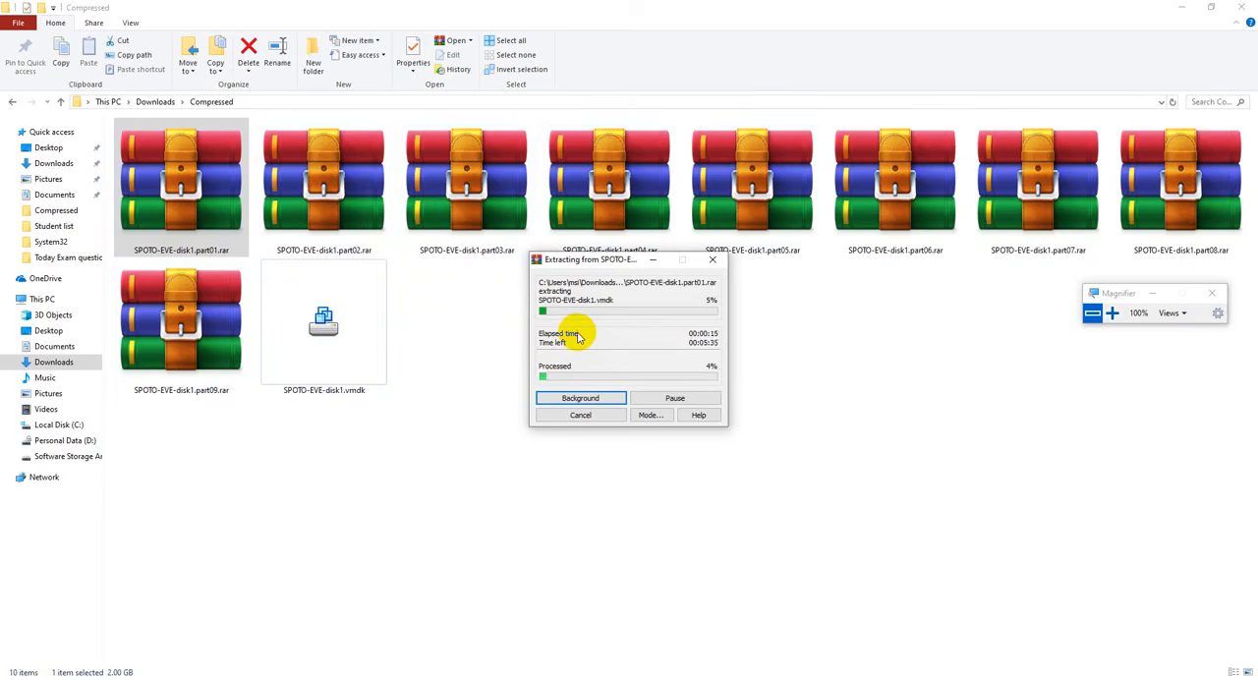
{"action": "left_click_drag", "start_coordinate": [596, 264], "coordinate": [717, 313]}
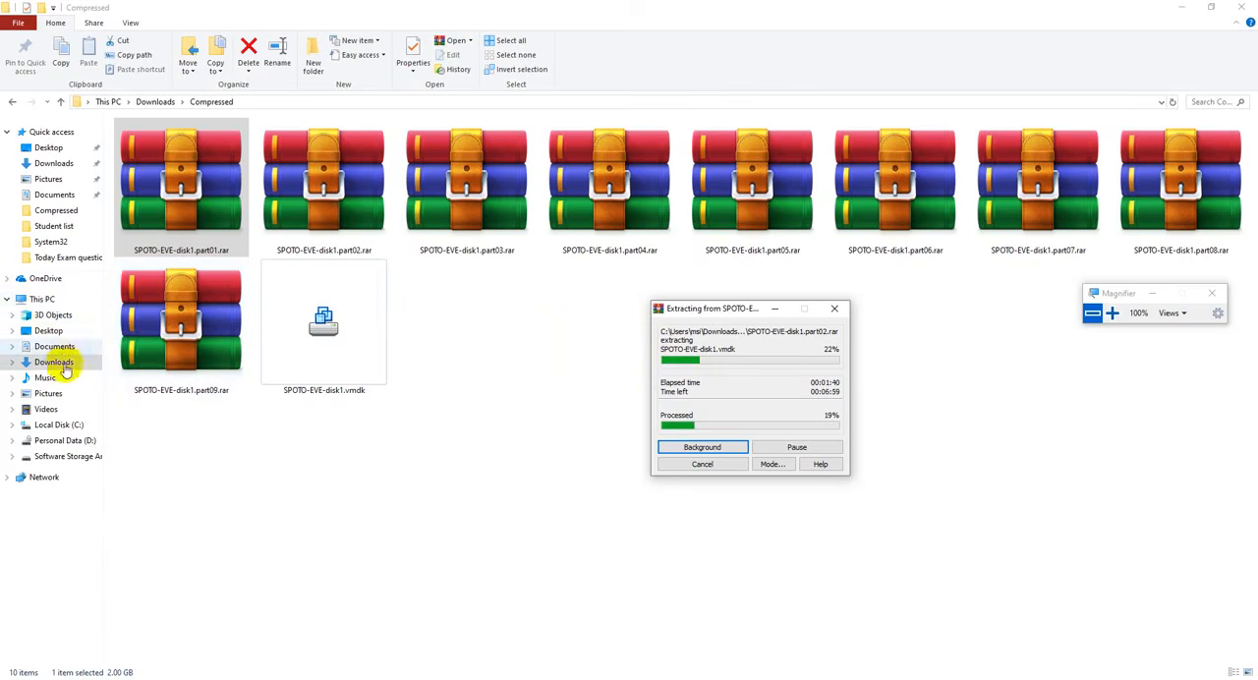
- Look inside the Virtual Machines folder in Documents and return to Documents
{"action": "left_click", "coordinate": [57, 346]}
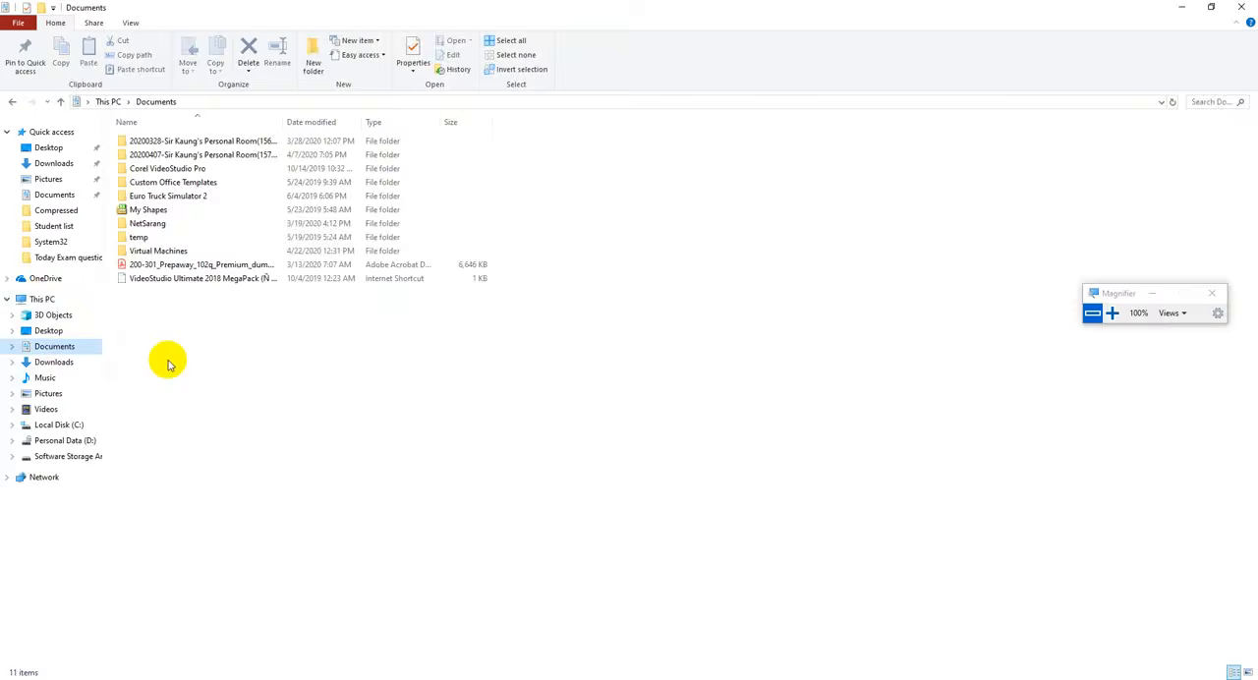
{"action": "double_click", "coordinate": [148, 250]}
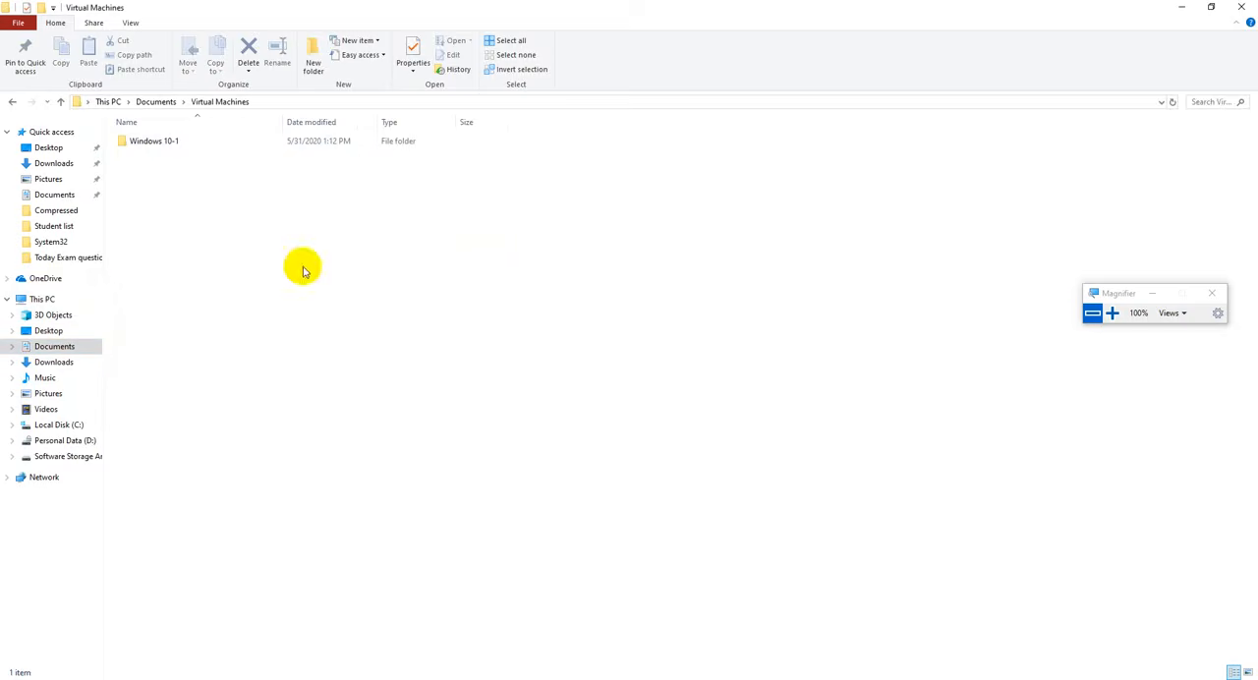
{"action": "left_click", "coordinate": [1112, 312]}
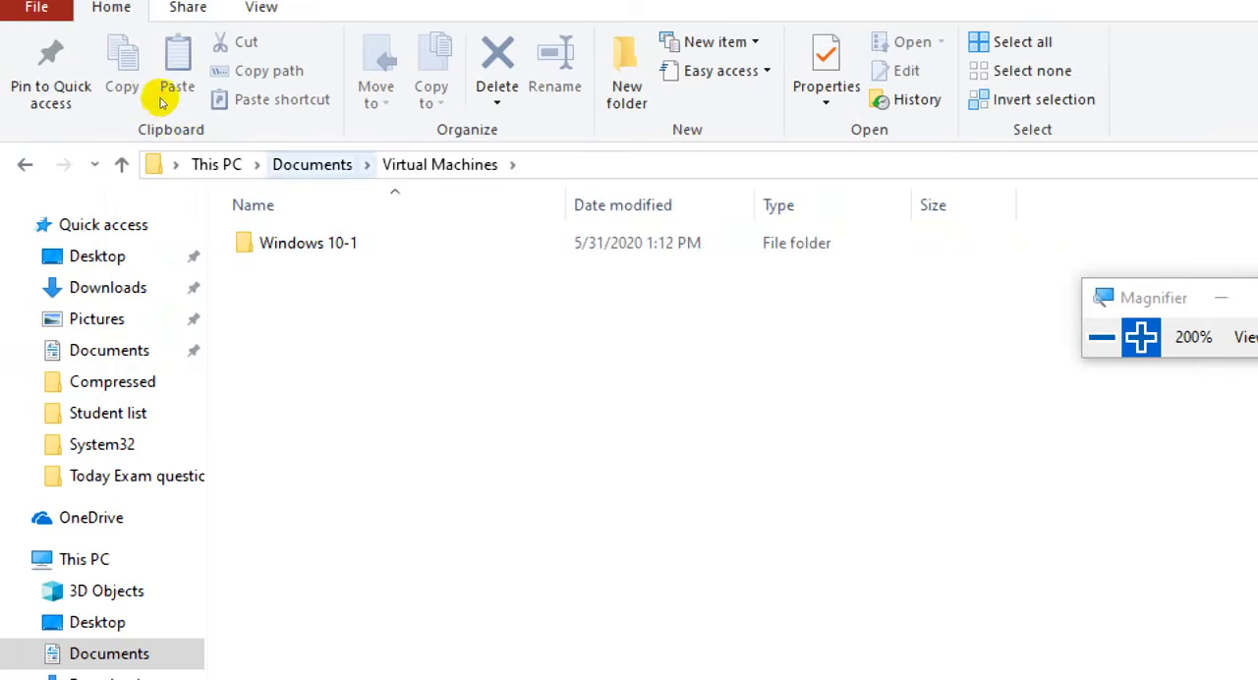
{"action": "left_click", "coordinate": [317, 164]}
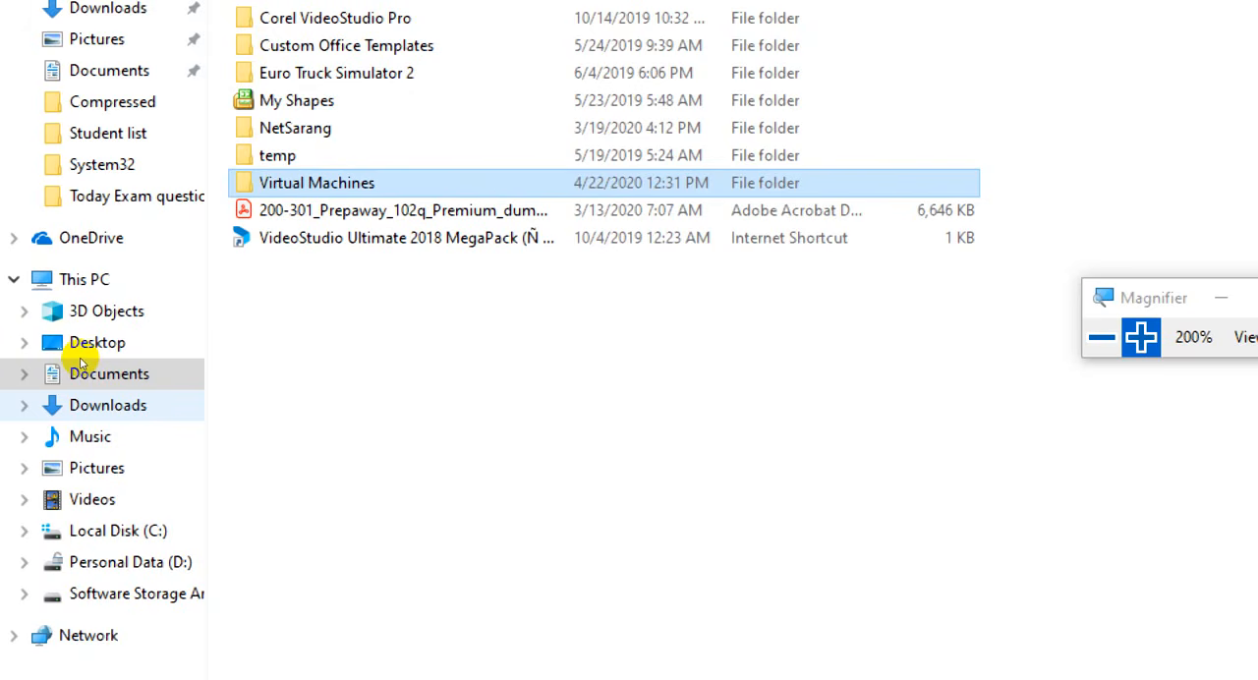
- Open the "00. Vmware image" folder on the Software Storage Area (E:) drive to view its virtual machine folders
{"action": "left_click", "coordinate": [36, 280]}
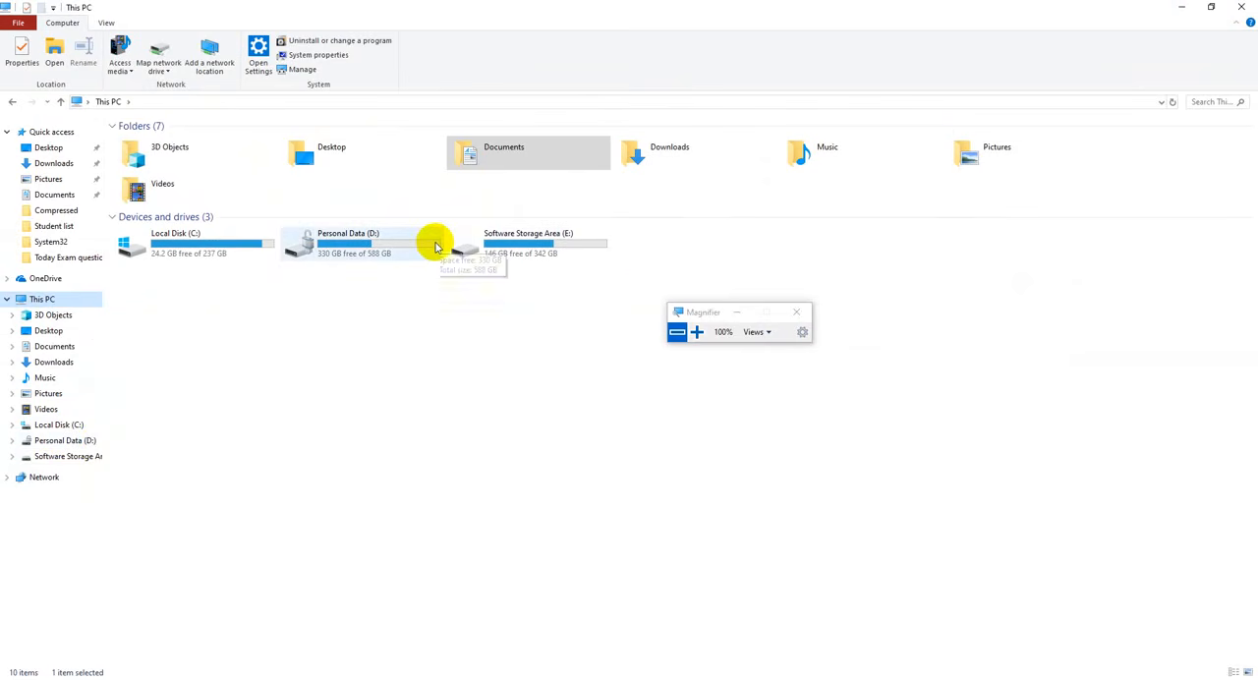
{"action": "left_click", "coordinate": [697, 332]}
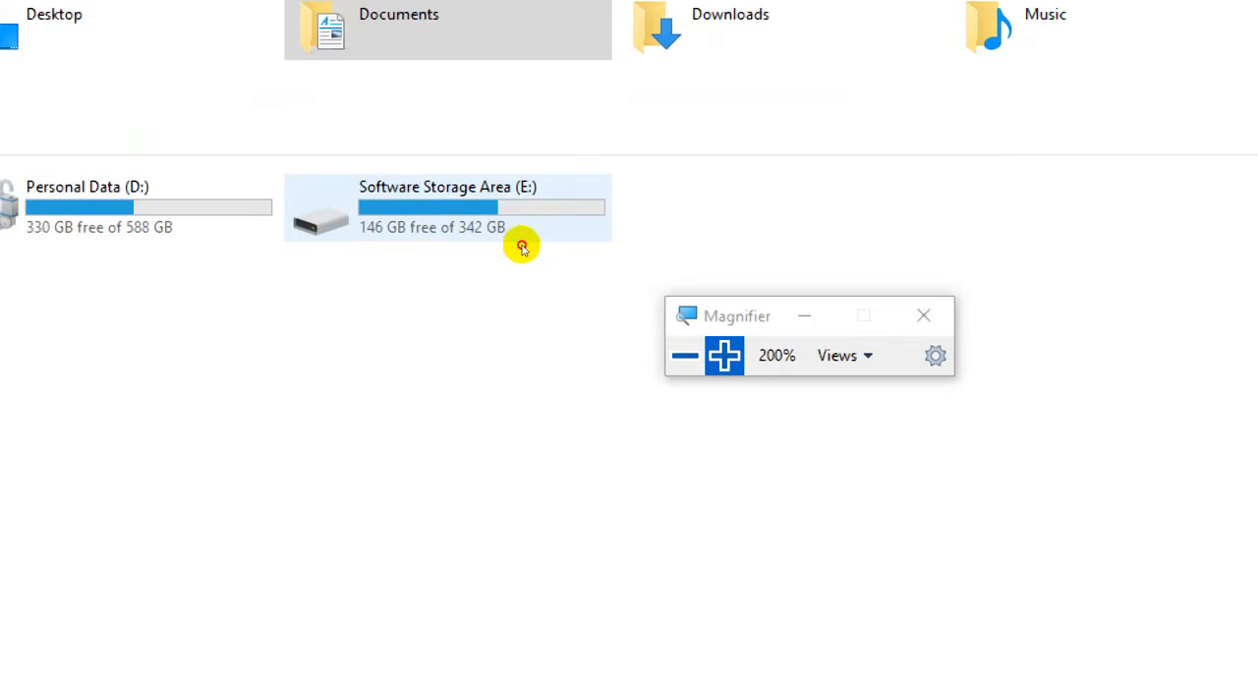
{"action": "double_click", "coordinate": [521, 246]}
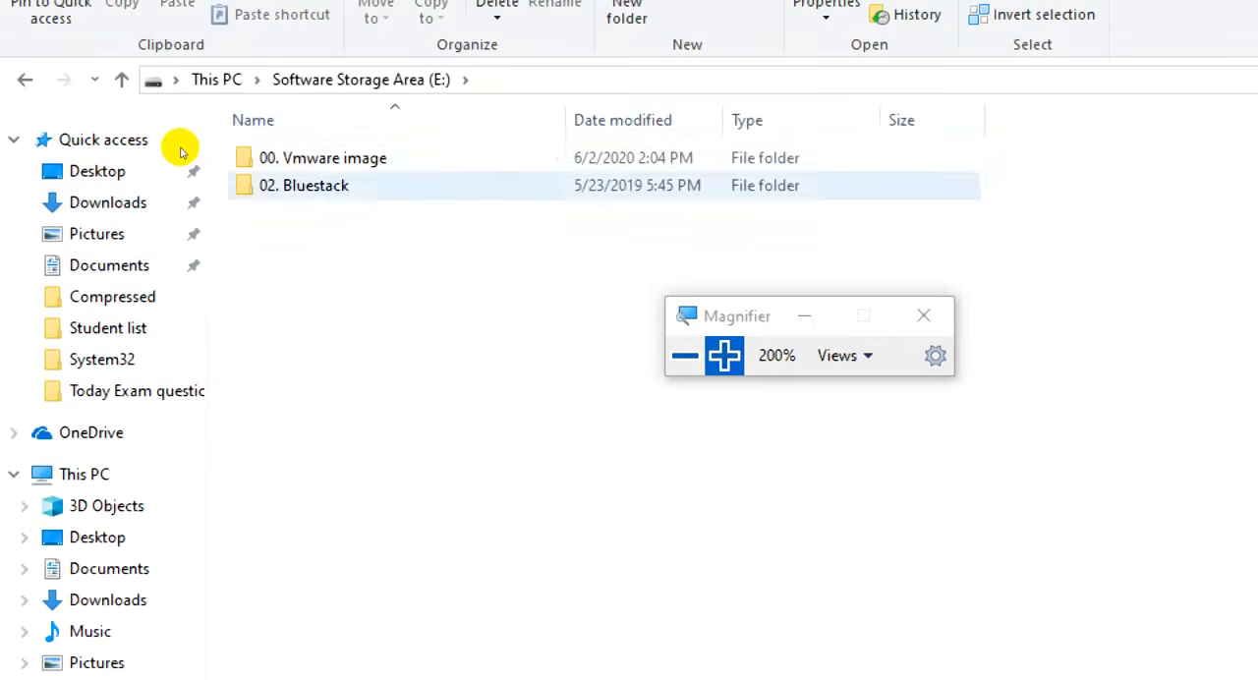
{"action": "key", "text": "Up"}
{"action": "key", "text": "Return"}
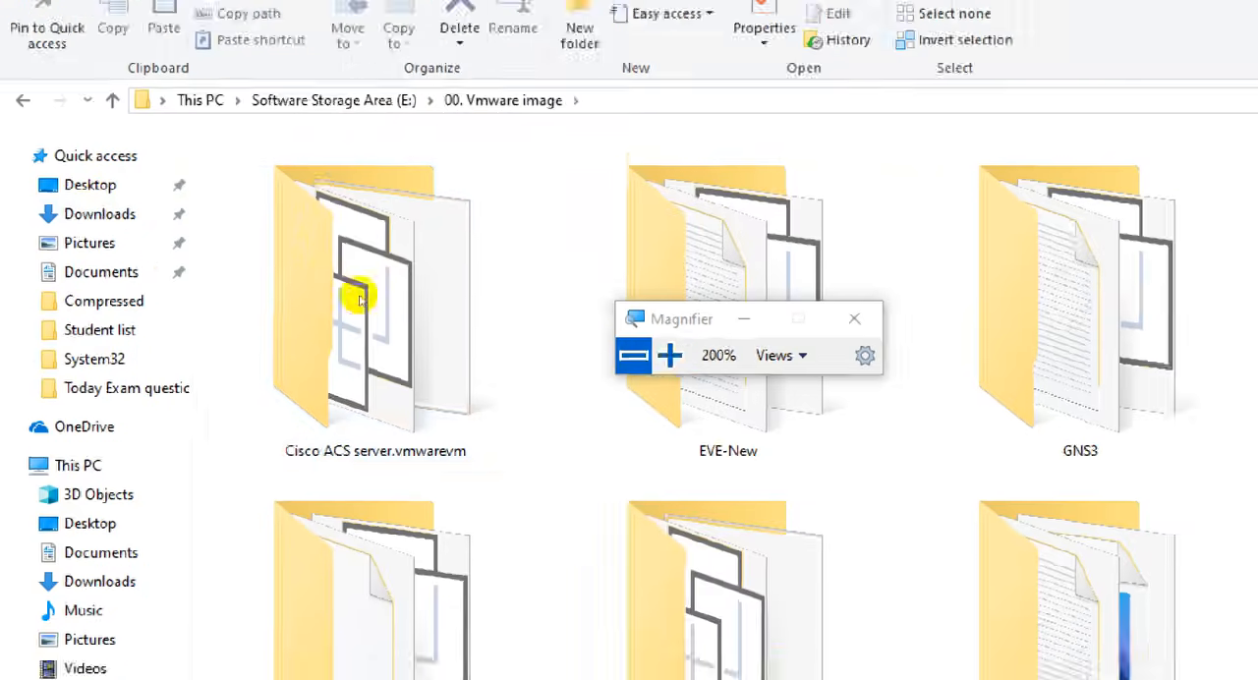
{"action": "key", "text": "super+minus"}
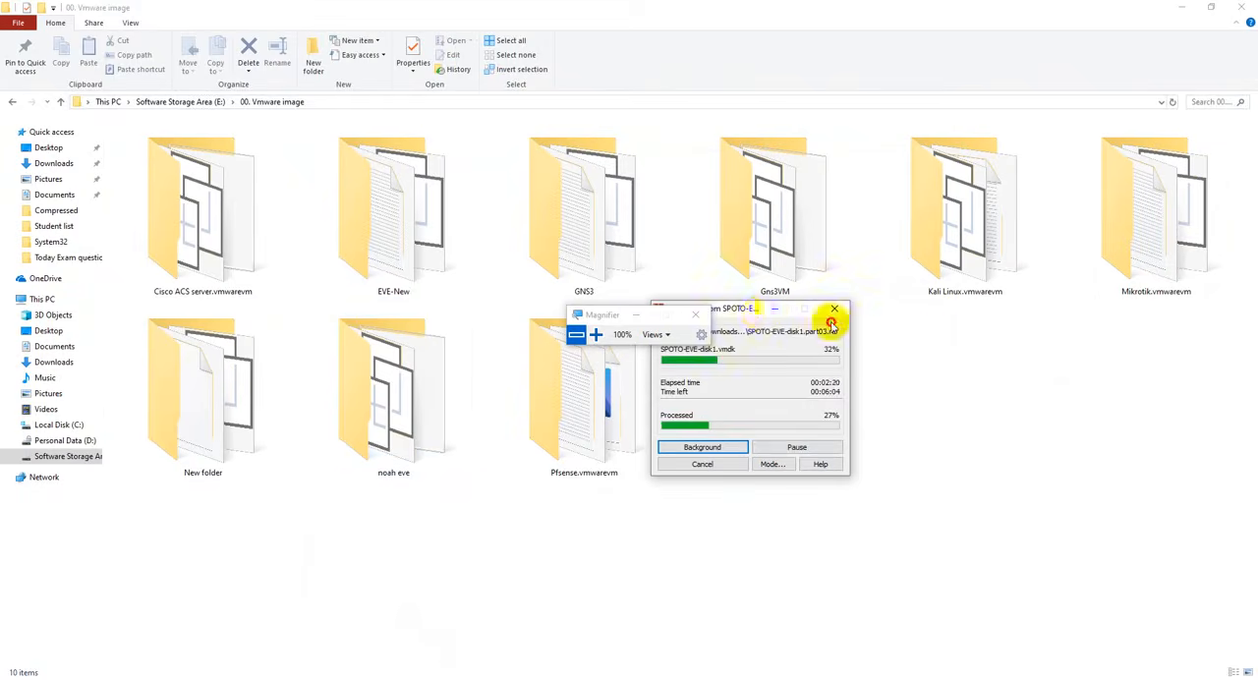
- Minimize the extraction window and go back to Downloads\Compressed to inspect the SPOTO-EVE-disk1.vmdk file's details
{"action": "left_click_drag", "start_coordinate": [832, 313], "coordinate": [956, 352]}
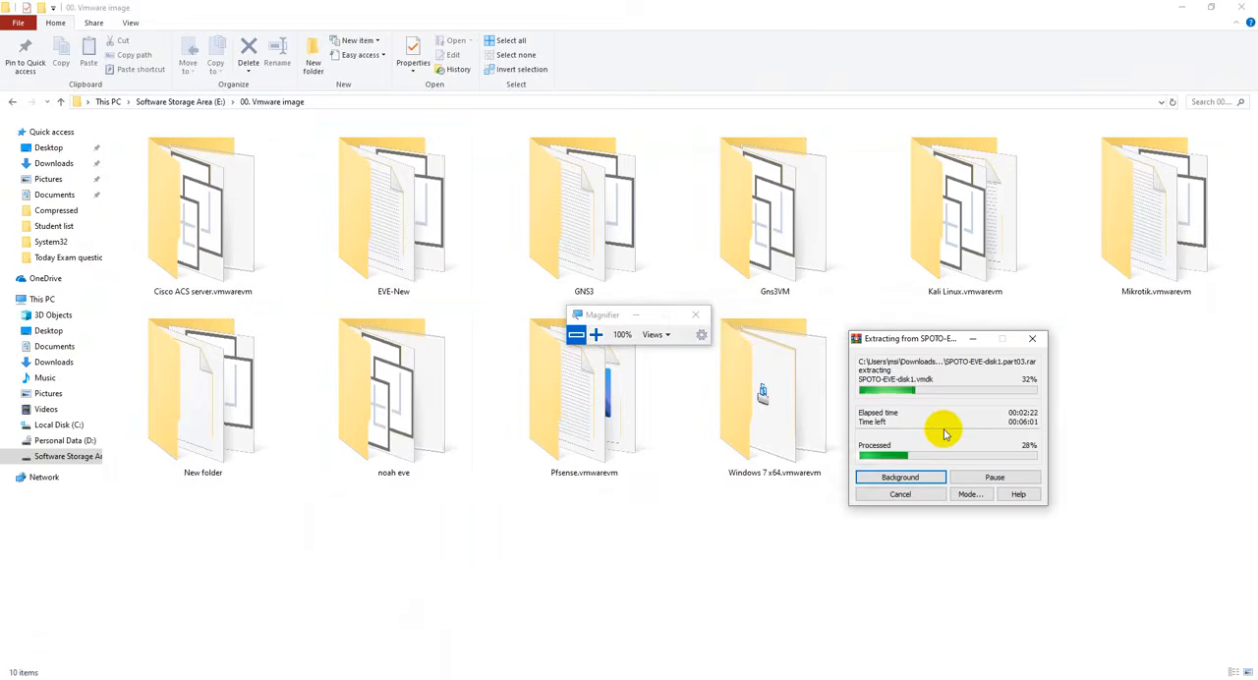
{"action": "left_click", "coordinate": [977, 338]}
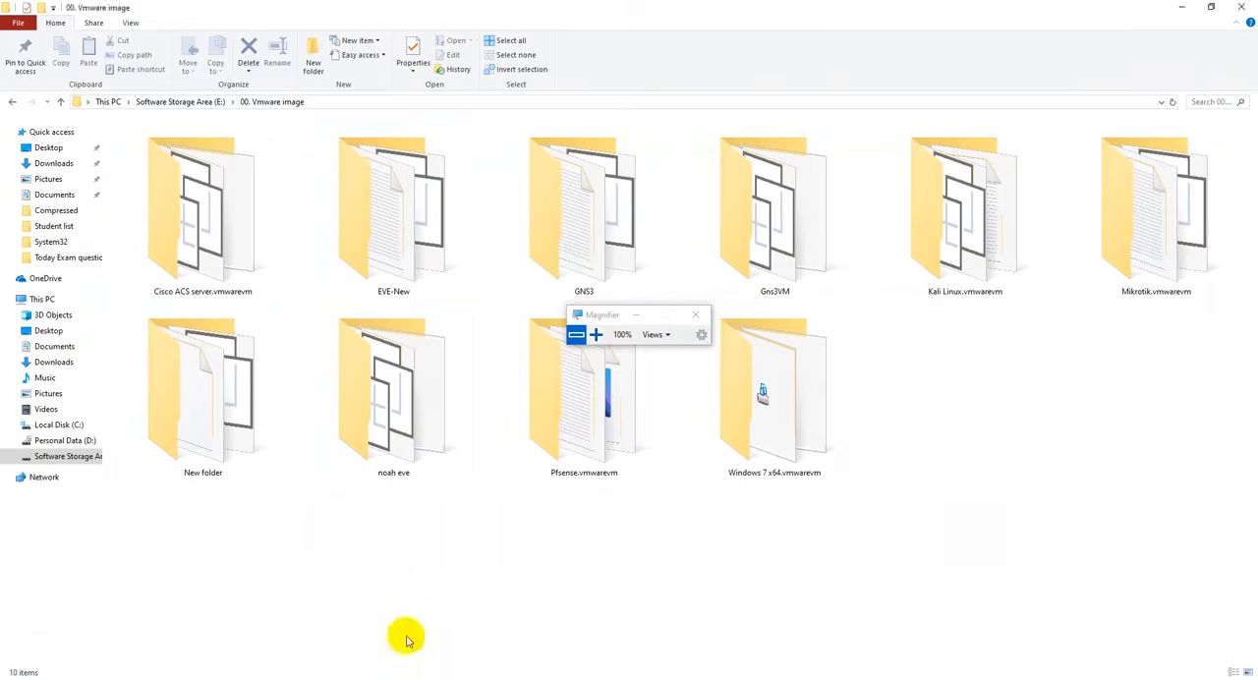
{"action": "mouse_move", "coordinate": [411, 672]}
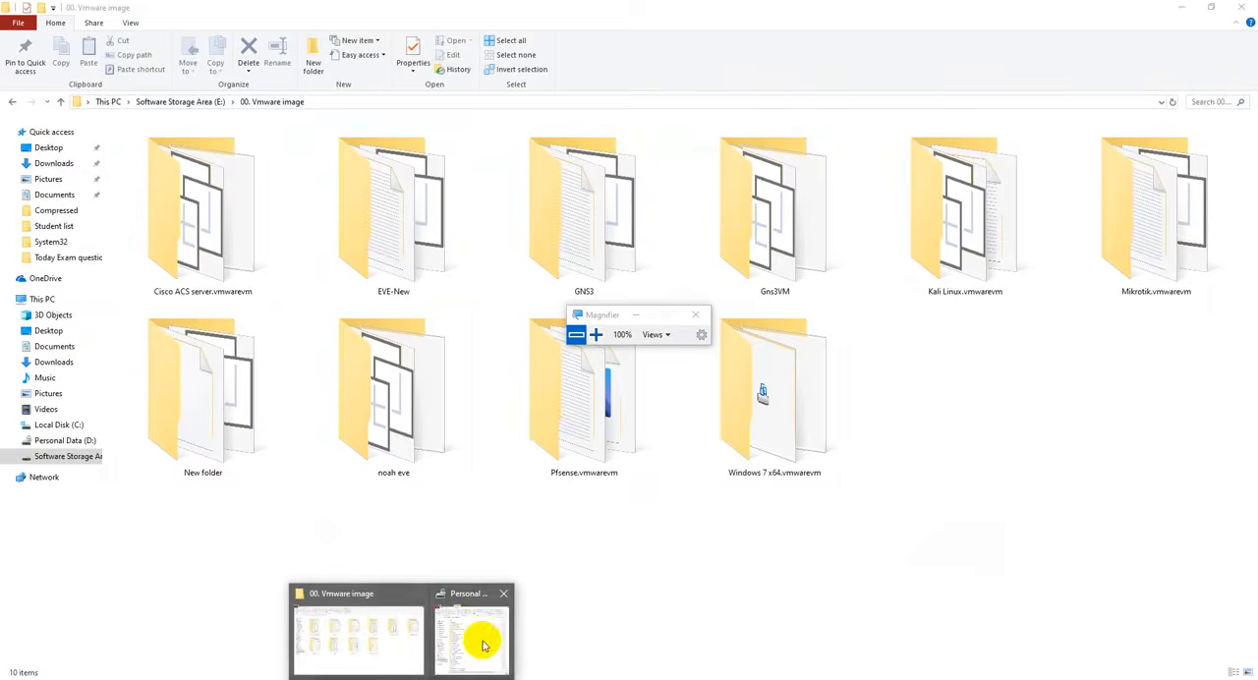
{"action": "left_click", "coordinate": [377, 649]}
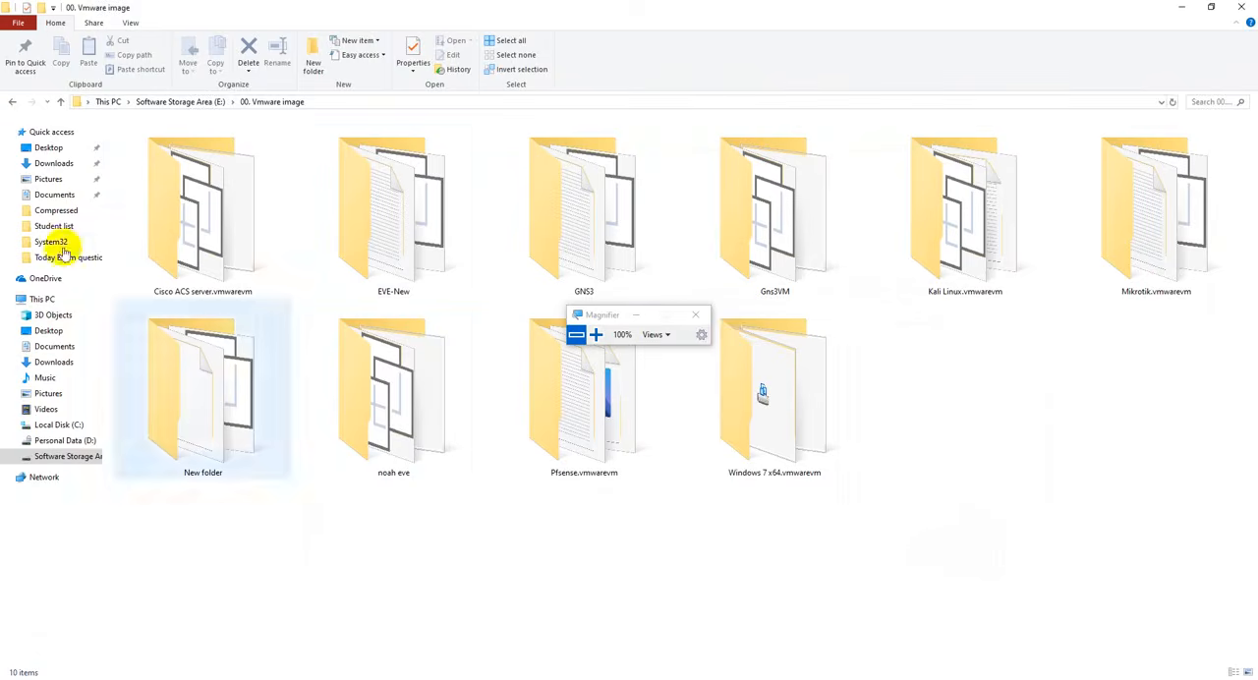
{"action": "left_click", "coordinate": [51, 163]}
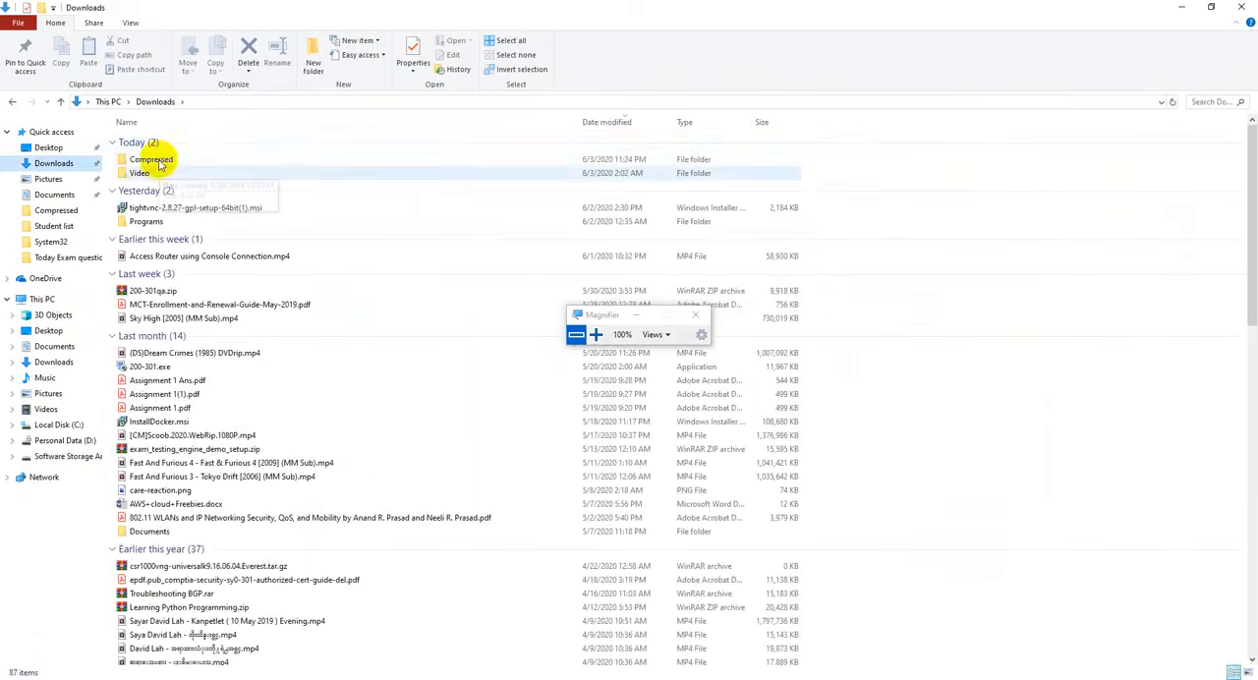
{"action": "double_click", "coordinate": [154, 163]}
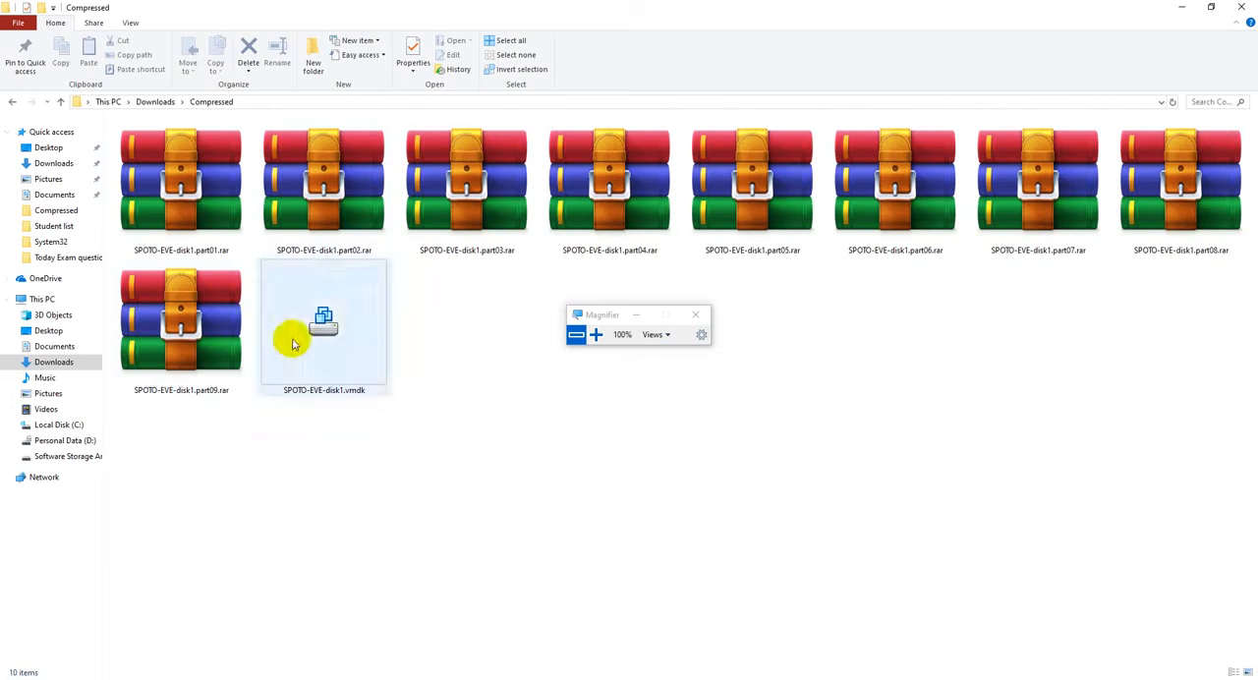
{"action": "mouse_move", "coordinate": [341, 380]}
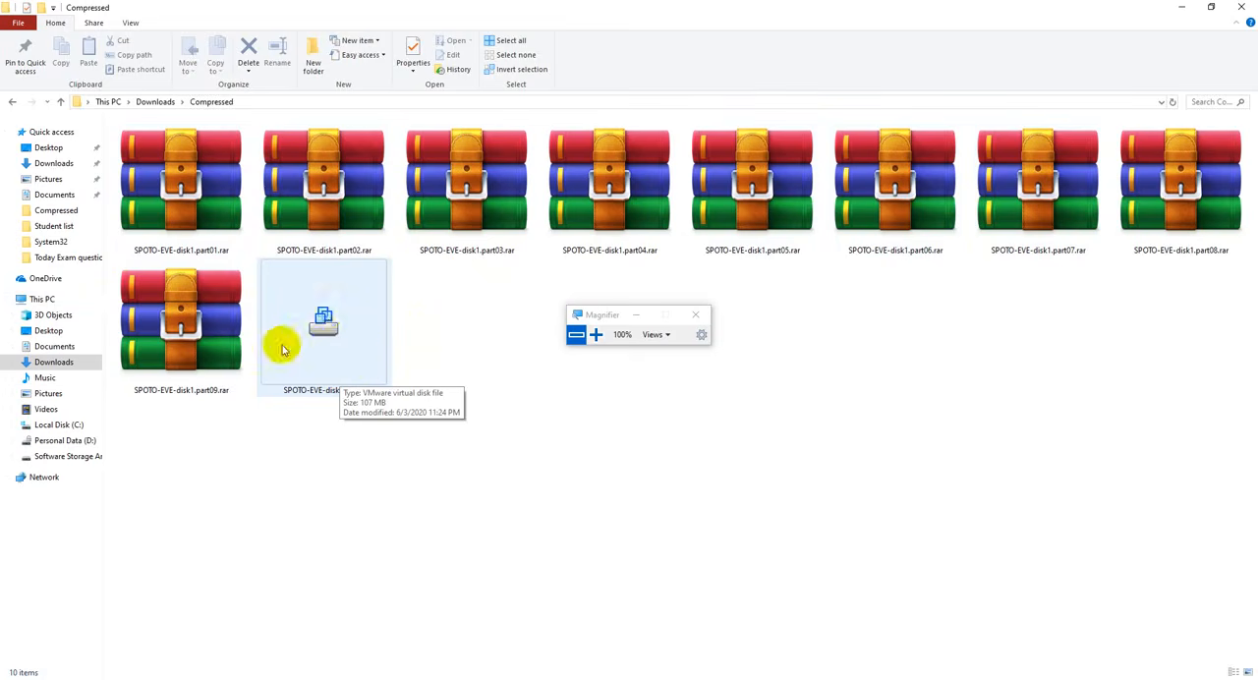
- Open the Windows 7 x64.vmwarevm folder in "00. Vmware image" on drive E: and examine the files of an existing virtual machine
{"action": "left_click", "coordinate": [74, 456]}
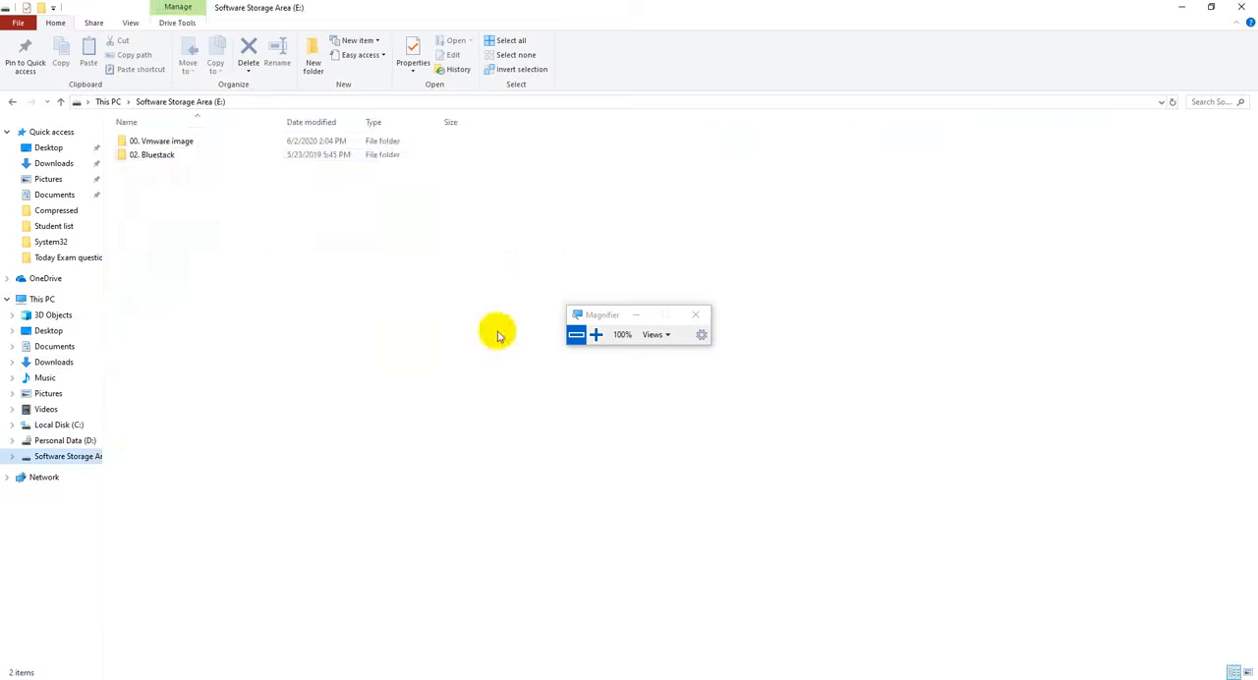
{"action": "double_click", "coordinate": [178, 144]}
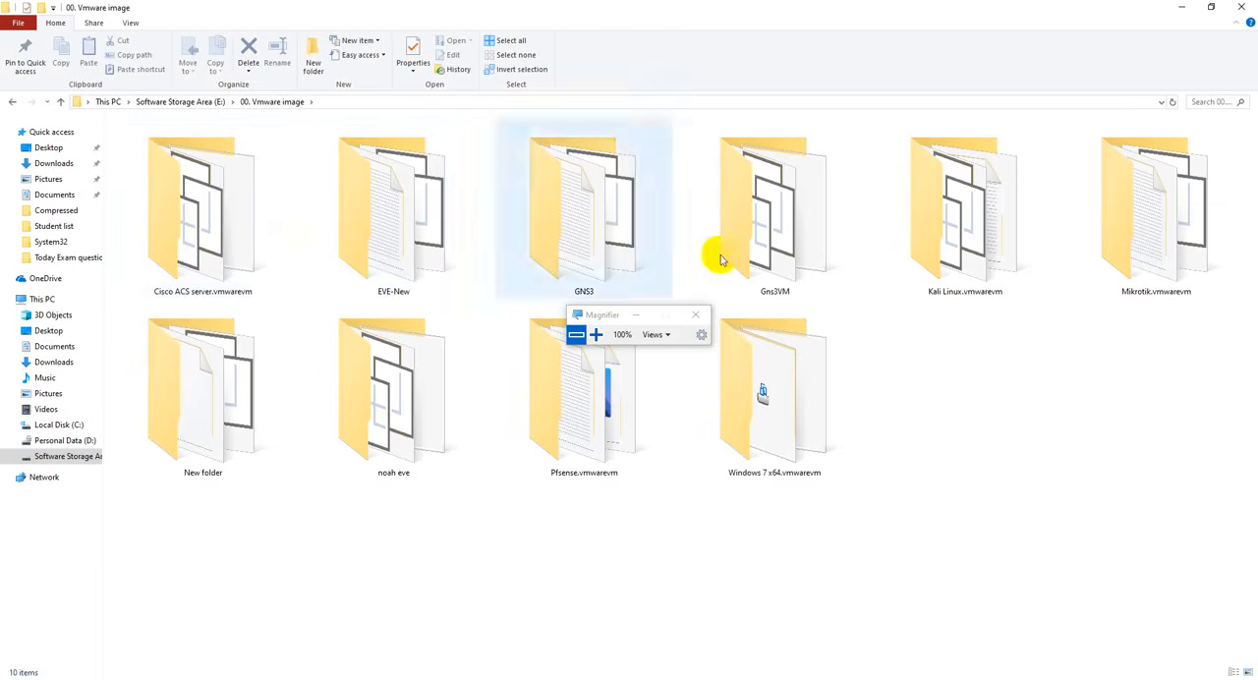
{"action": "left_click_drag", "start_coordinate": [597, 317], "coordinate": [1066, 446]}
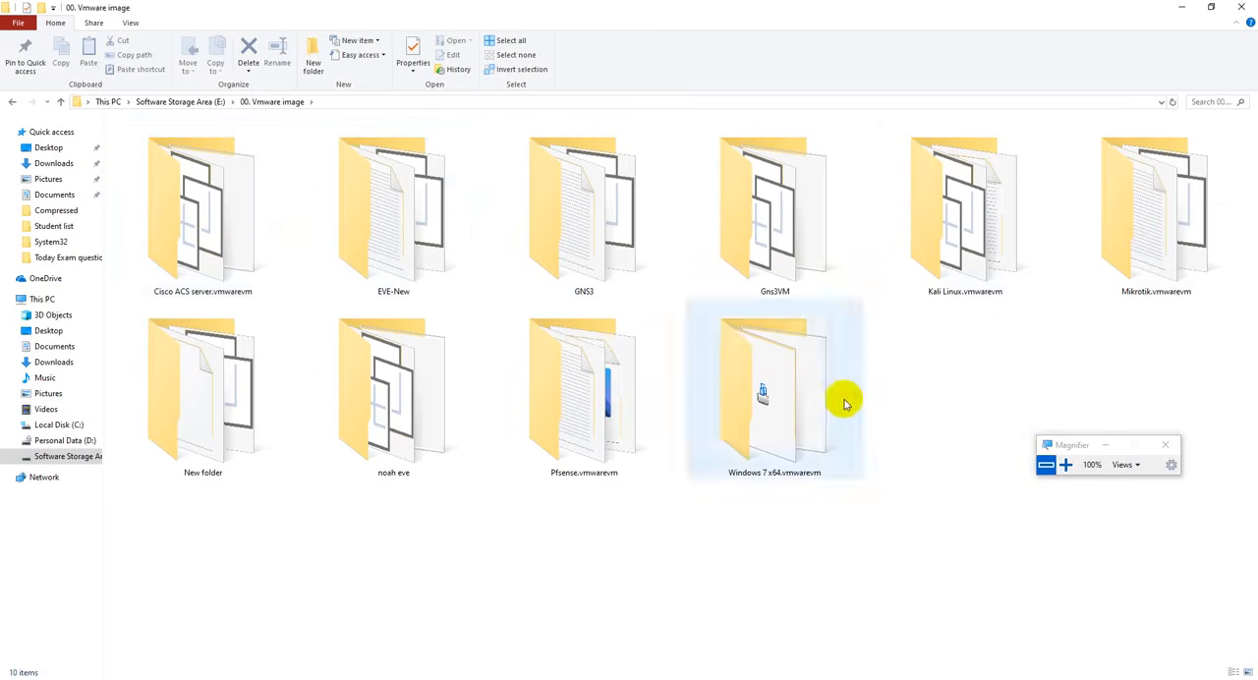
{"action": "double_click", "coordinate": [788, 398]}
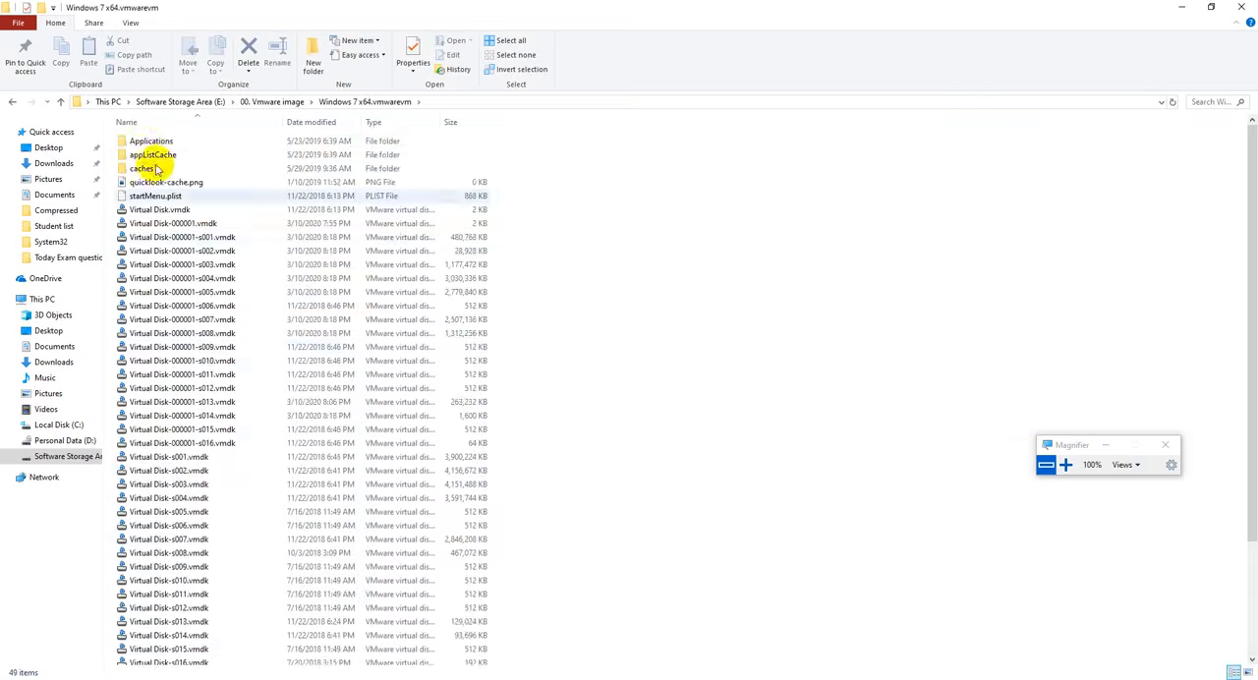
{"action": "scroll", "coordinate": [190, 280], "scroll_direction": "down", "scroll_amount": 4}
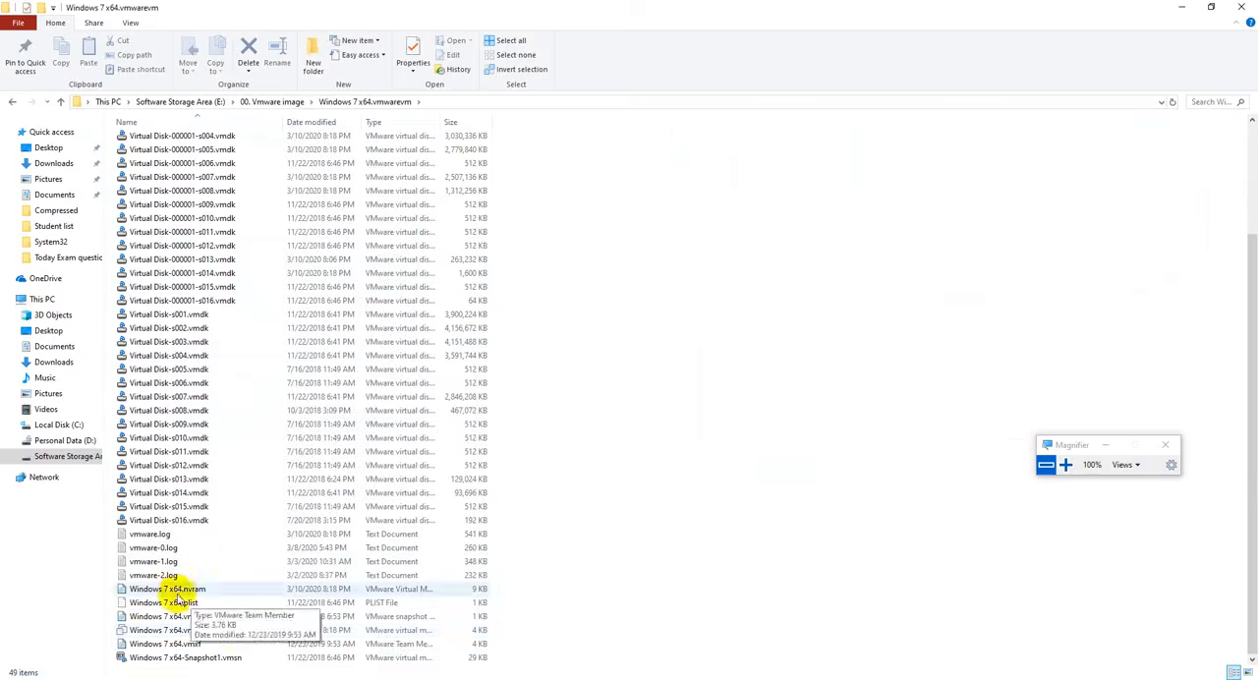
{"action": "left_click", "coordinate": [1066, 466]}
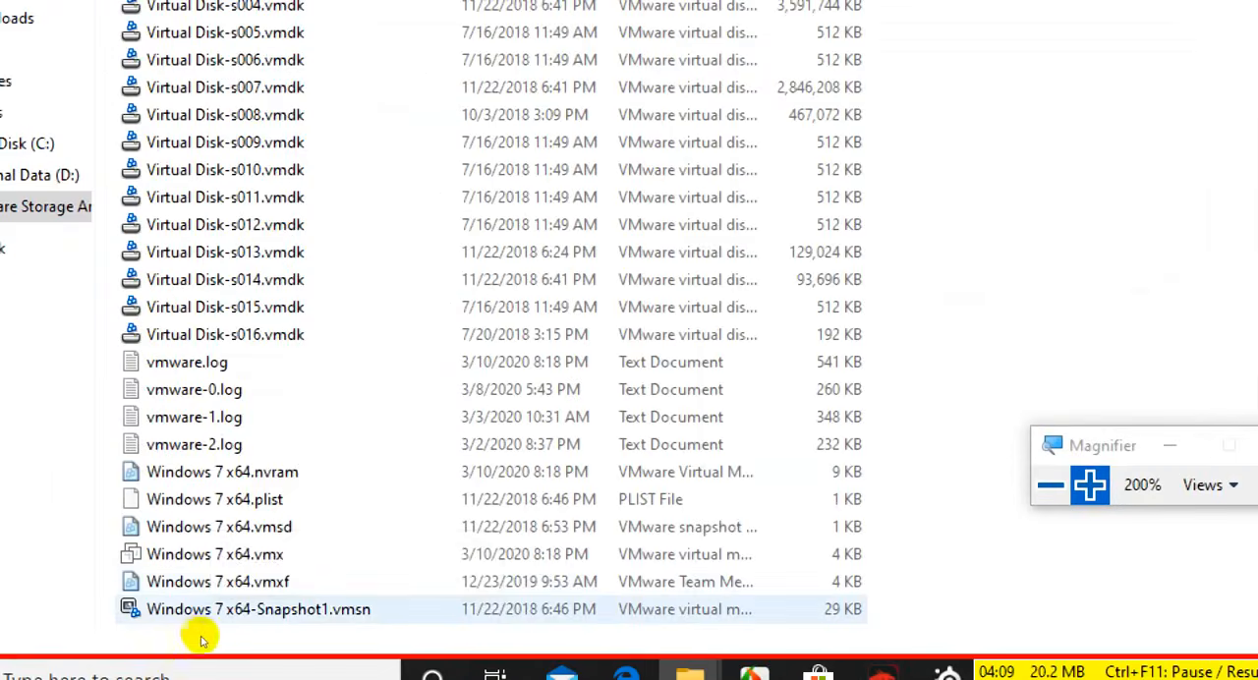
{"action": "scroll", "coordinate": [174, 600], "scroll_direction": "up", "scroll_amount": 4}
{"action": "scroll", "coordinate": [165, 328], "scroll_direction": "up", "scroll_amount": 5}
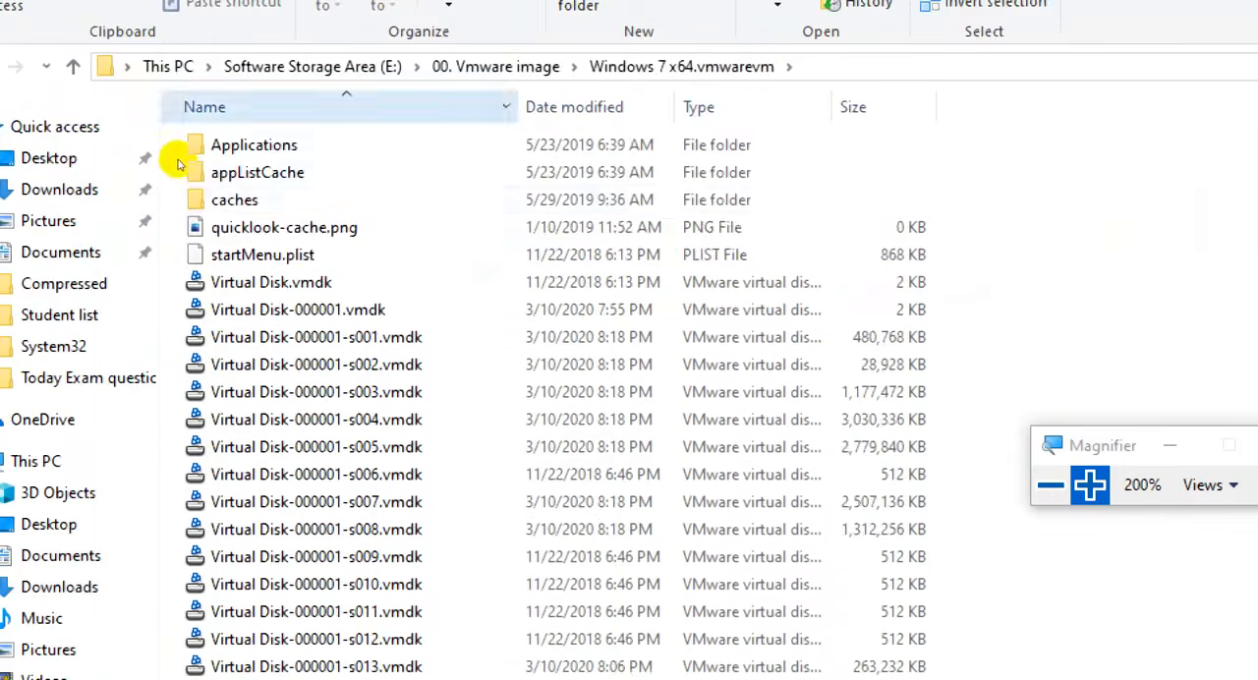
{"action": "scroll", "coordinate": [201, 336], "scroll_direction": "down", "scroll_amount": 5}
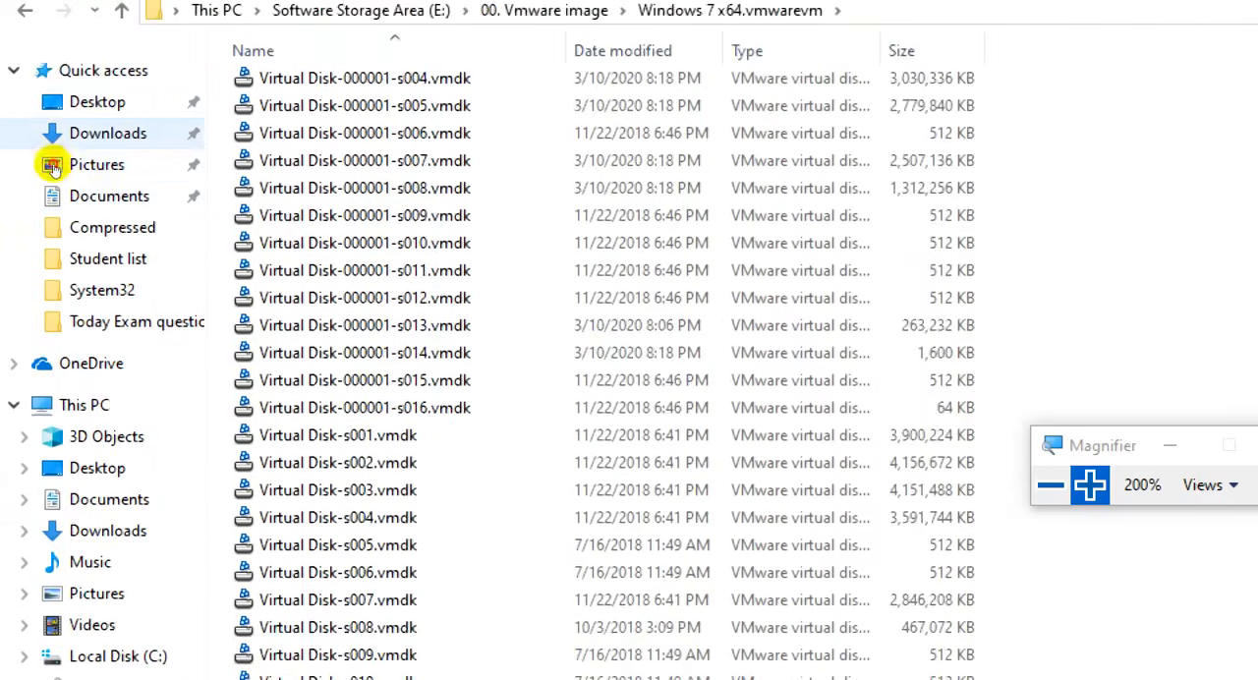
- Return to Downloads\Compressed and check the progress of the SPOTO-EVE archive extraction
{"action": "left_click", "coordinate": [57, 136]}
{"action": "double_click", "coordinate": [292, 127]}
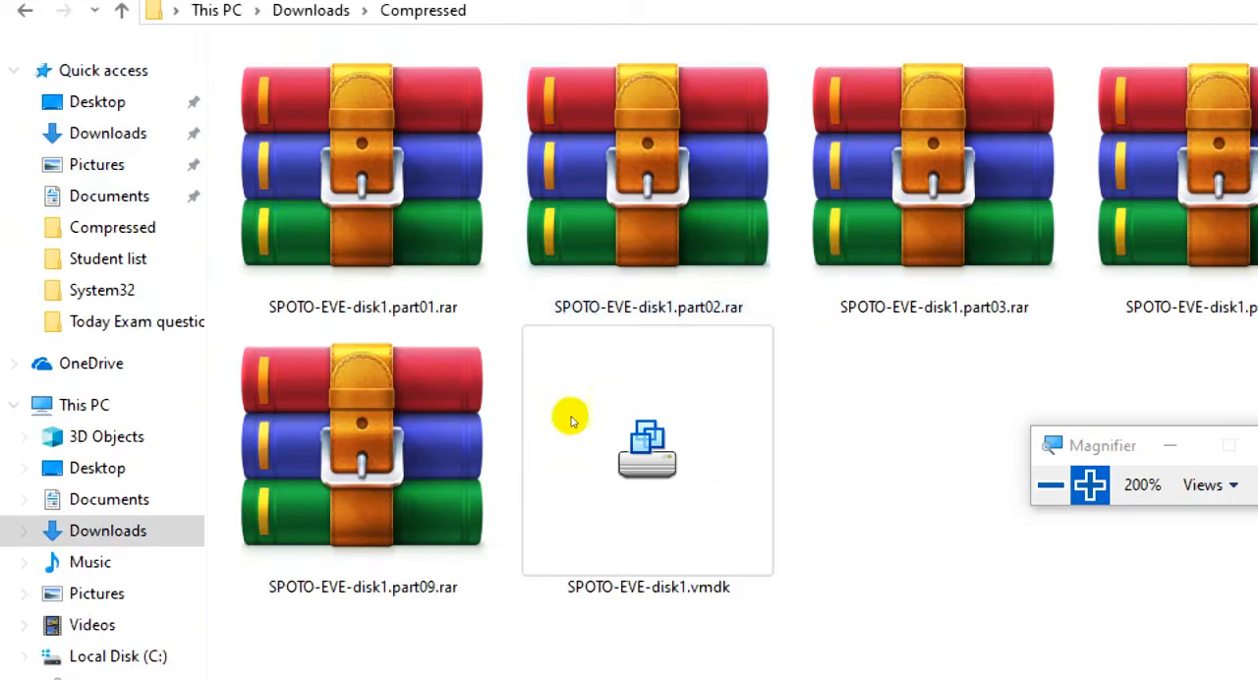
{"action": "key", "text": "super+minus"}
{"action": "key", "text": "super+minus"}
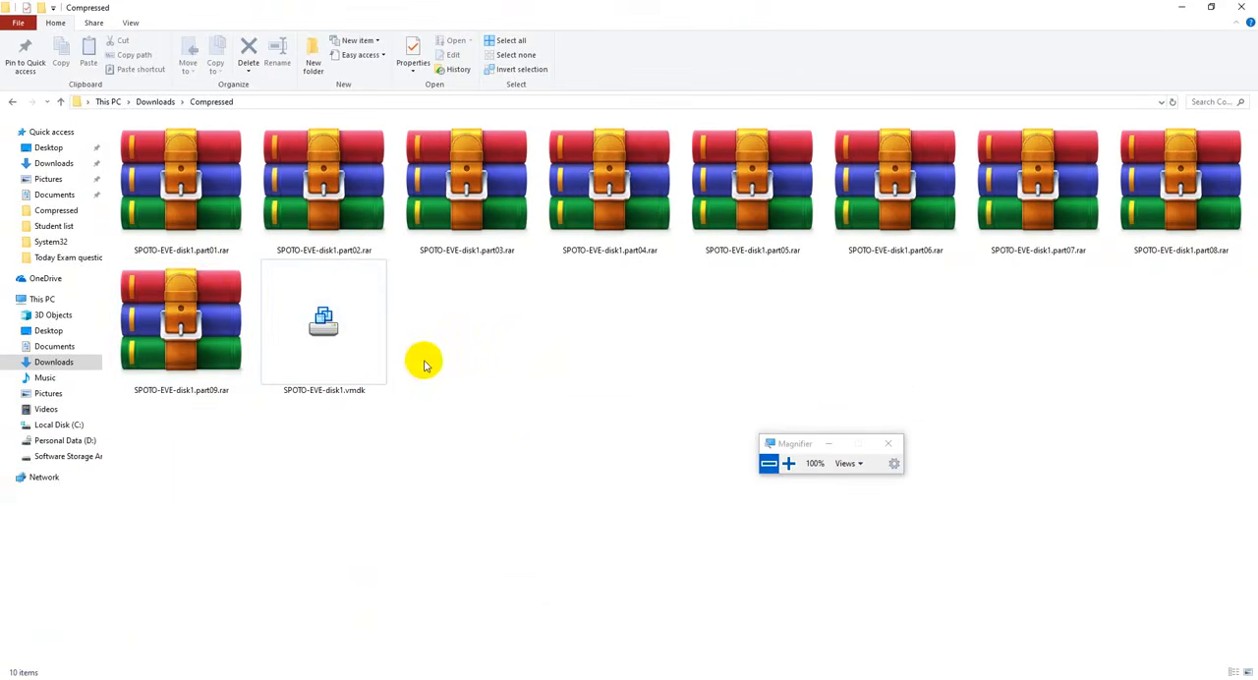
{"action": "left_click", "coordinate": [205, 290]}
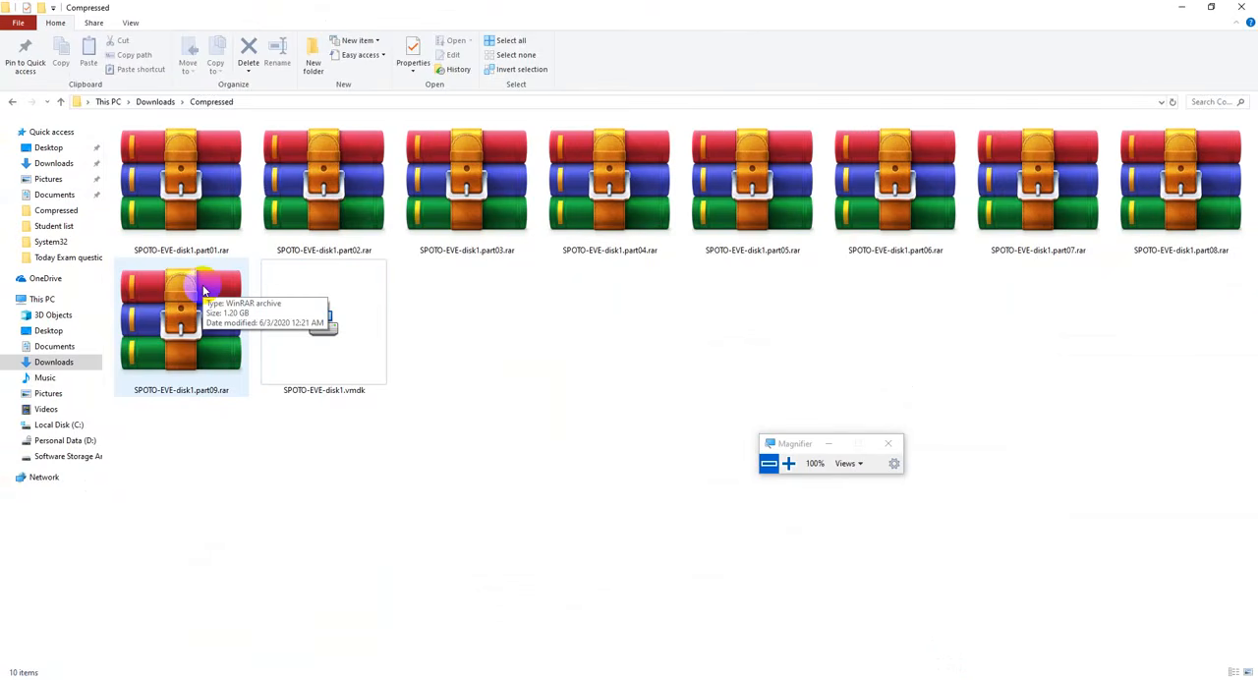
{"action": "left_click", "coordinate": [968, 679]}
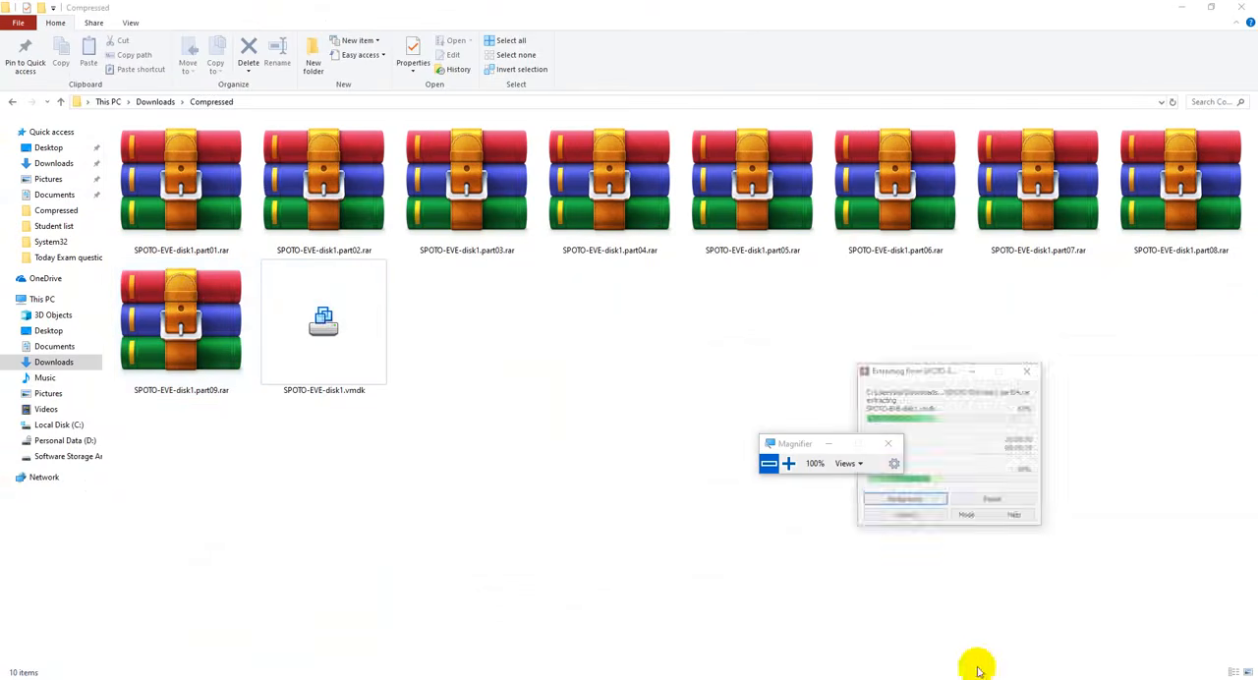
{"action": "left_click_drag", "start_coordinate": [928, 354], "coordinate": [853, 282]}
{"action": "left_click_drag", "start_coordinate": [814, 244], "coordinate": [740, 225]}
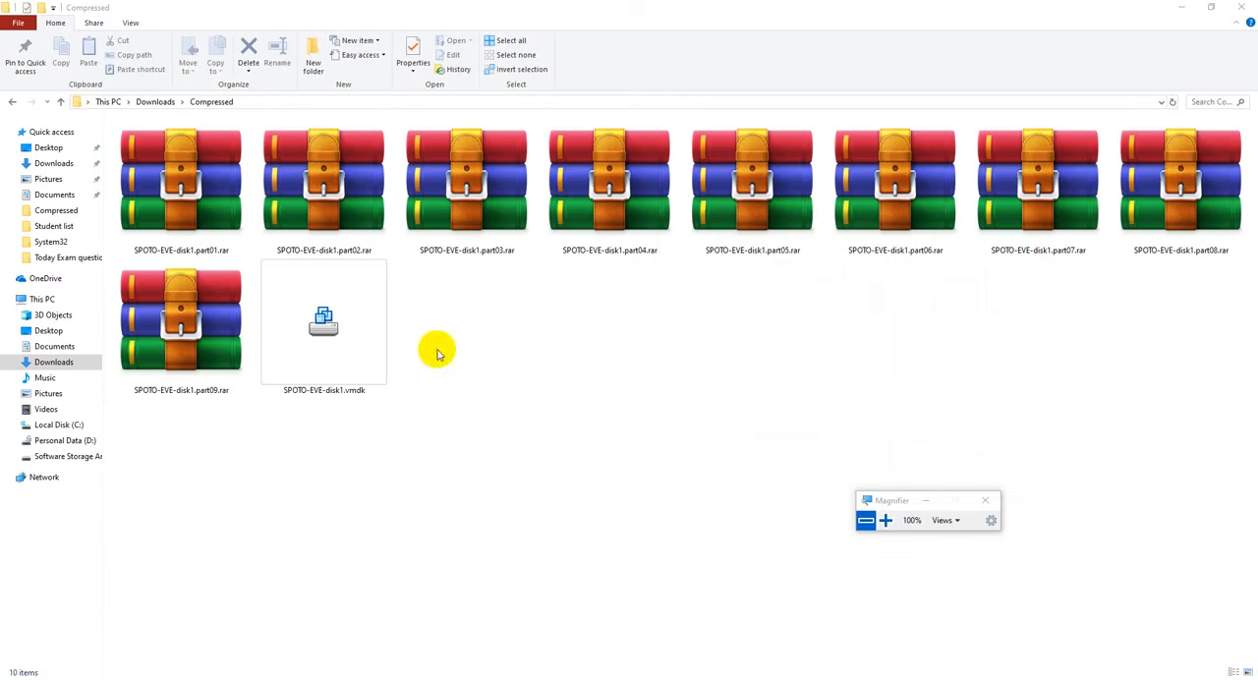
- View the properties of SPOTO-EVE-disk1.vmdk to check its file size, and close them
{"action": "right_click", "coordinate": [349, 325]}
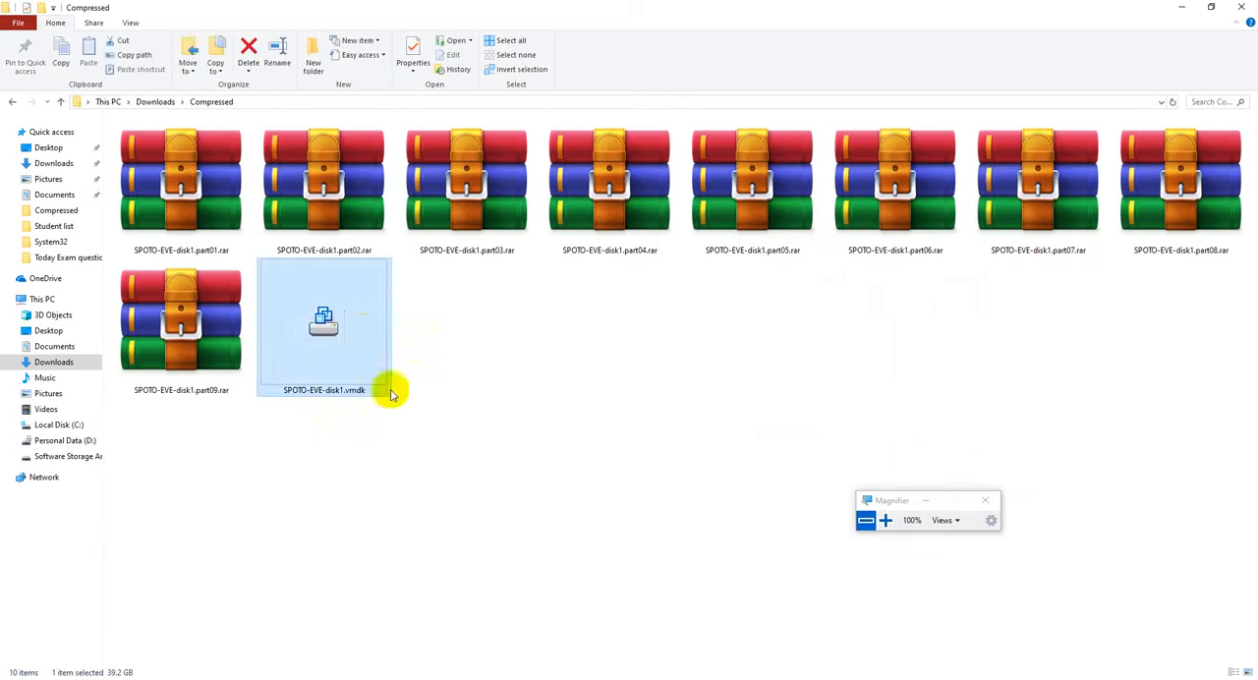
{"action": "left_click", "coordinate": [402, 669]}
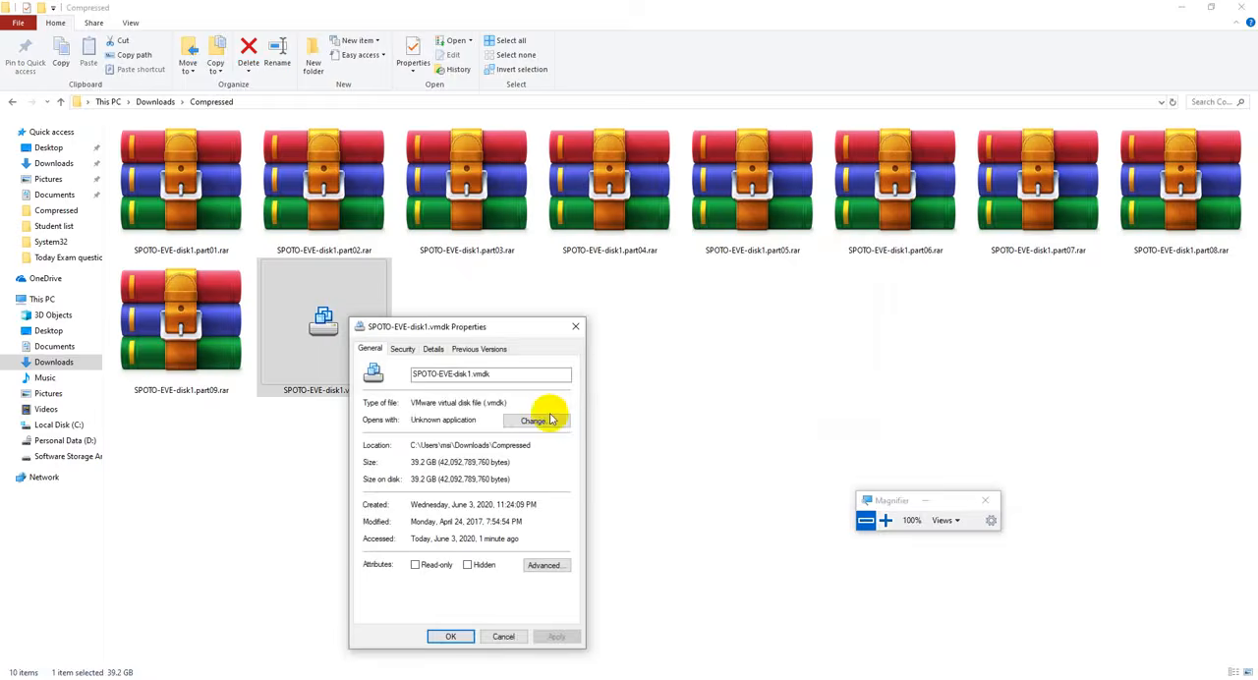
{"action": "left_click", "coordinate": [886, 521]}
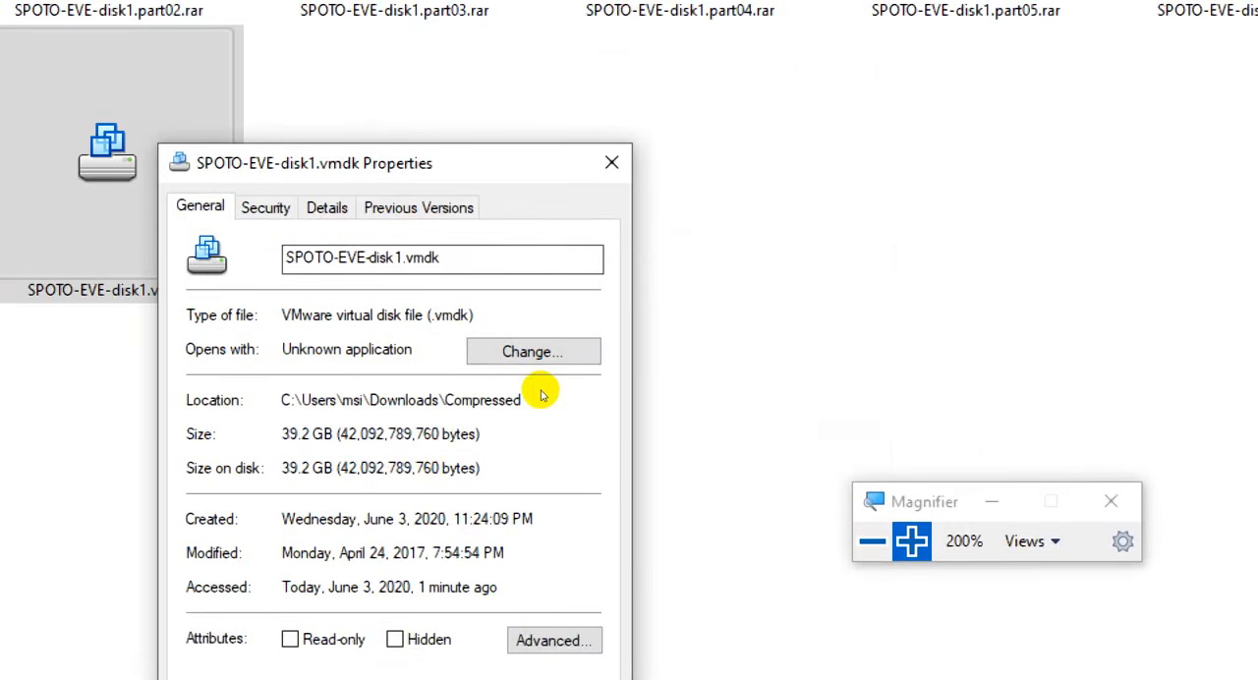
{"action": "left_click_drag", "start_coordinate": [335, 433], "coordinate": [512, 449]}
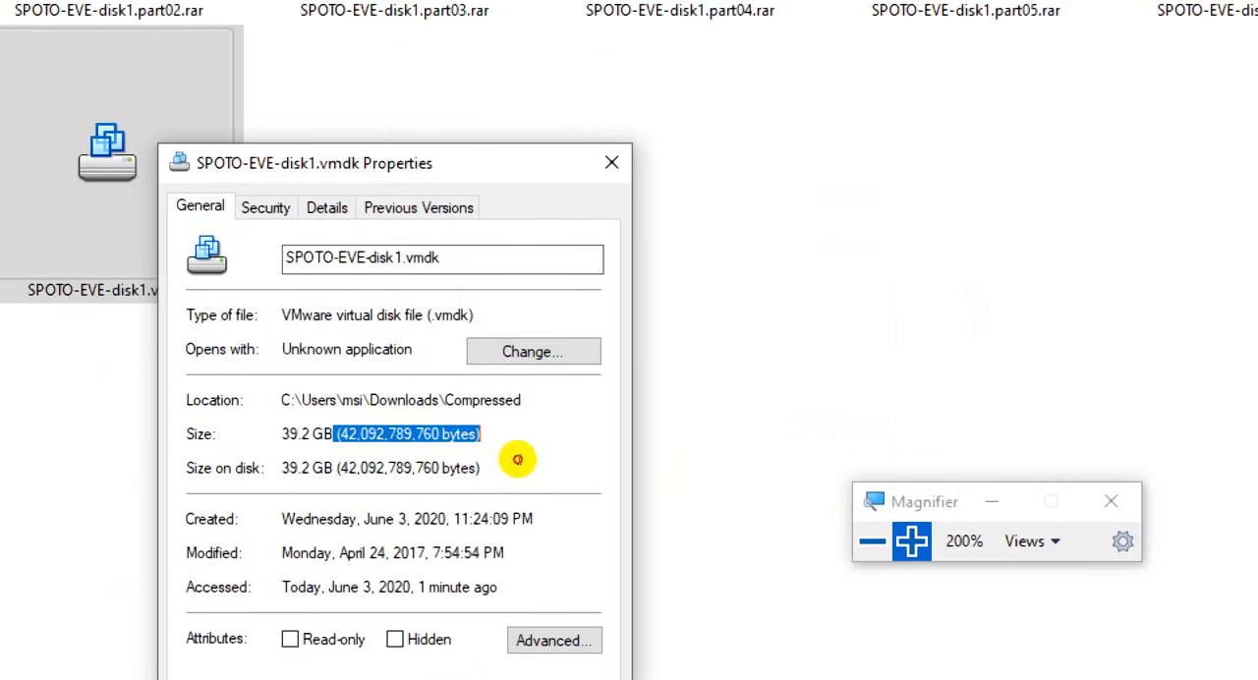
{"action": "left_click", "coordinate": [611, 162]}
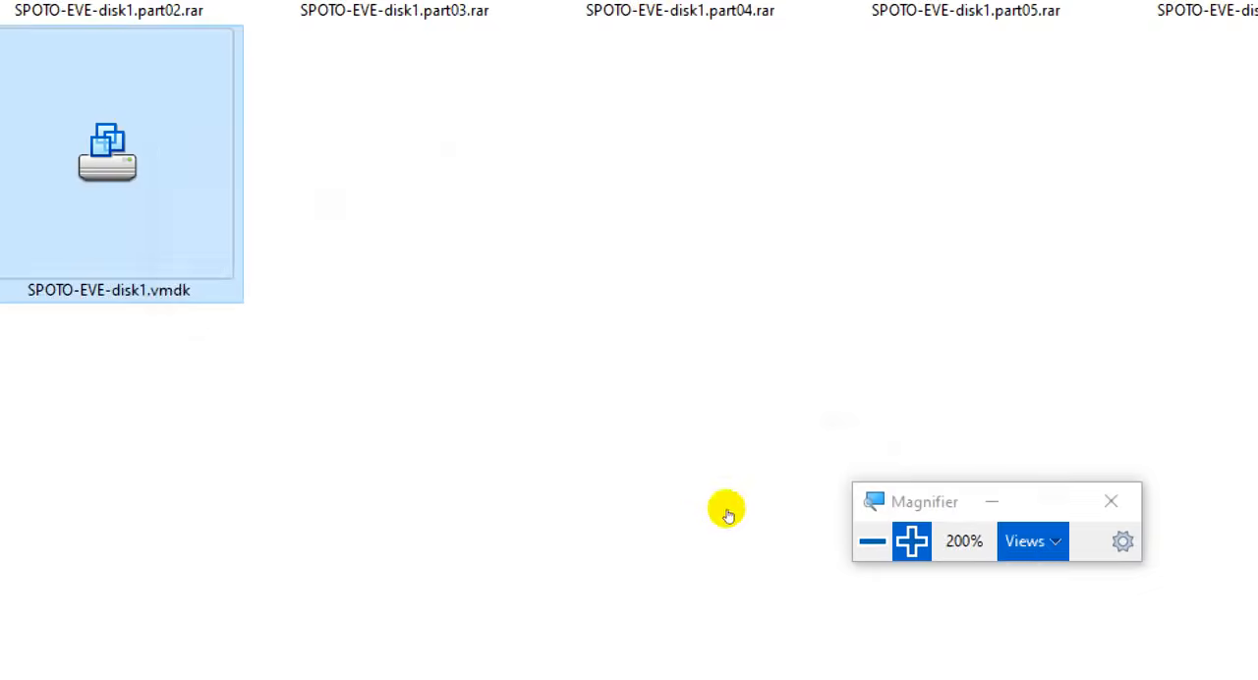
{"action": "left_click", "coordinate": [872, 541]}
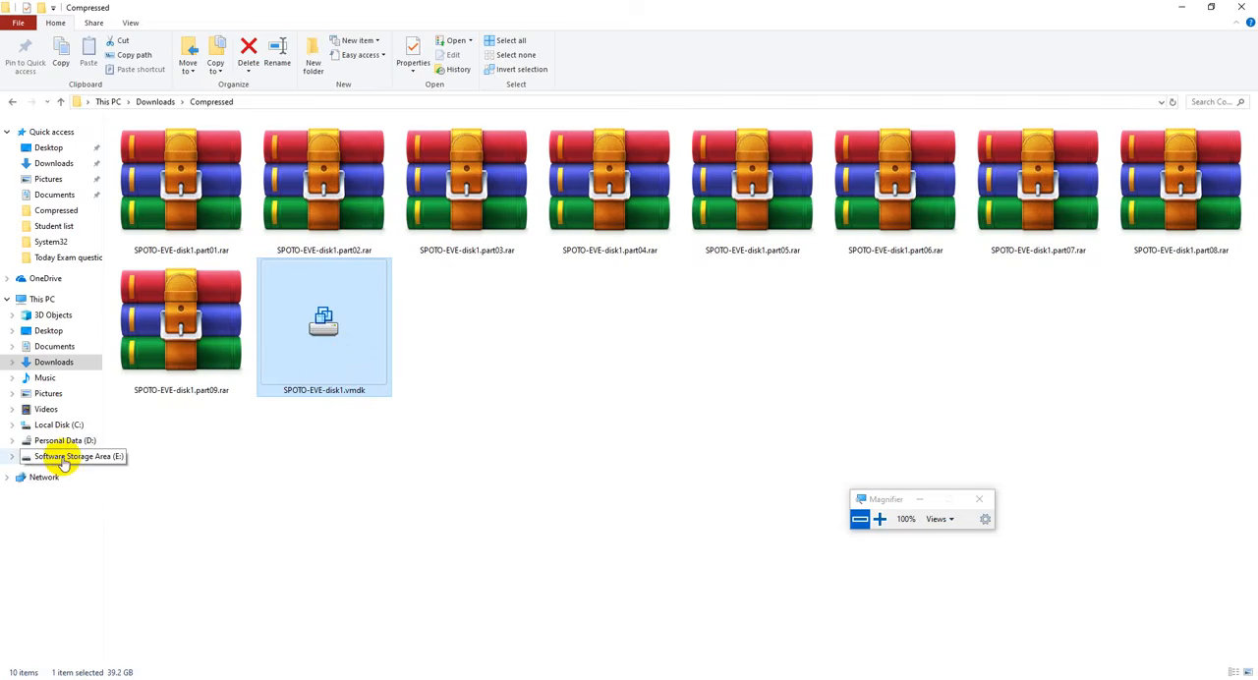
- Create a folder named EVE-ng in Downloads\Compressed and move SPOTO-EVE-disk1.vmdk into it, checking its contents before returning to Compressed
{"action": "left_click", "coordinate": [591, 371]}
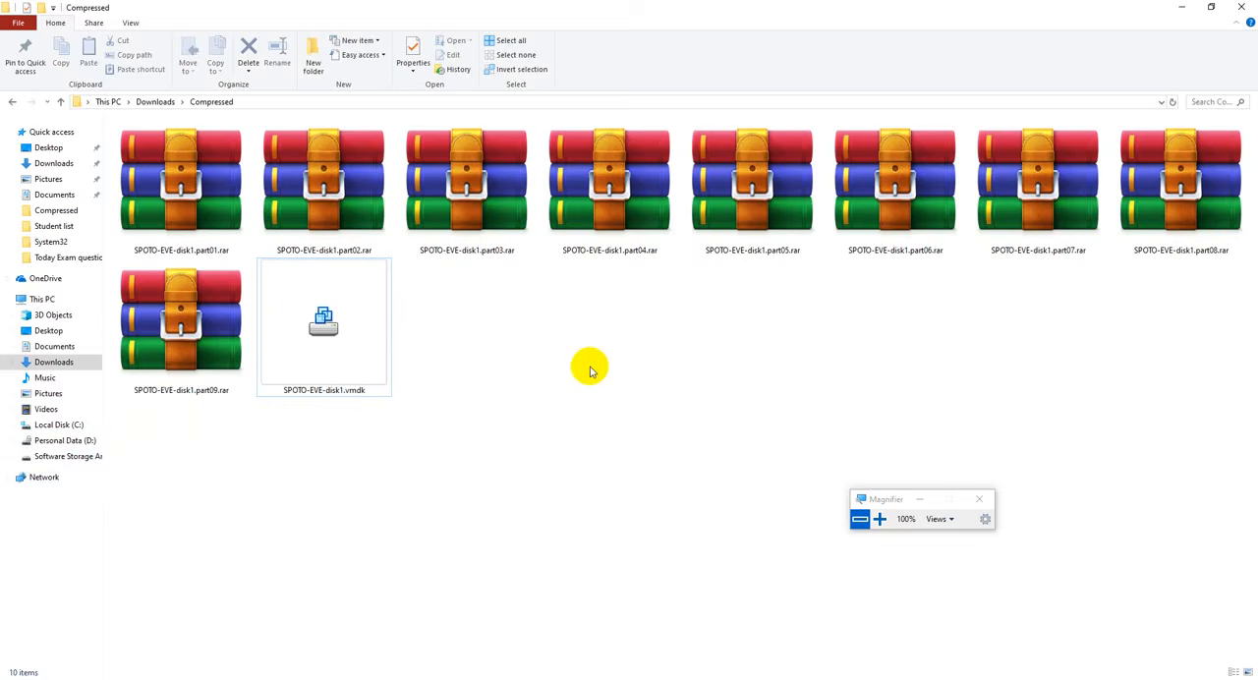
{"action": "key", "text": "ctrl+shift+n"}
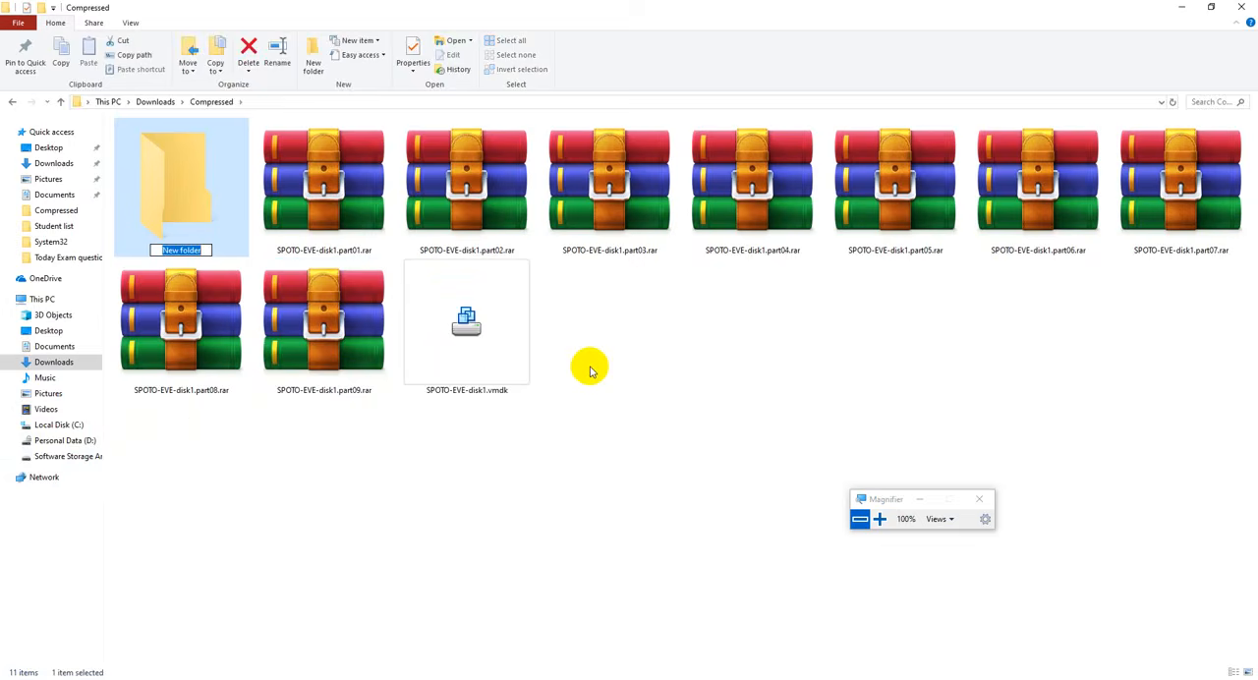
{"action": "type", "text": "EVE-ng"}
{"action": "key", "text": "Return"}
{"action": "left_click_drag", "start_coordinate": [655, 333], "coordinate": [216, 219]}
{"action": "double_click", "coordinate": [216, 219]}
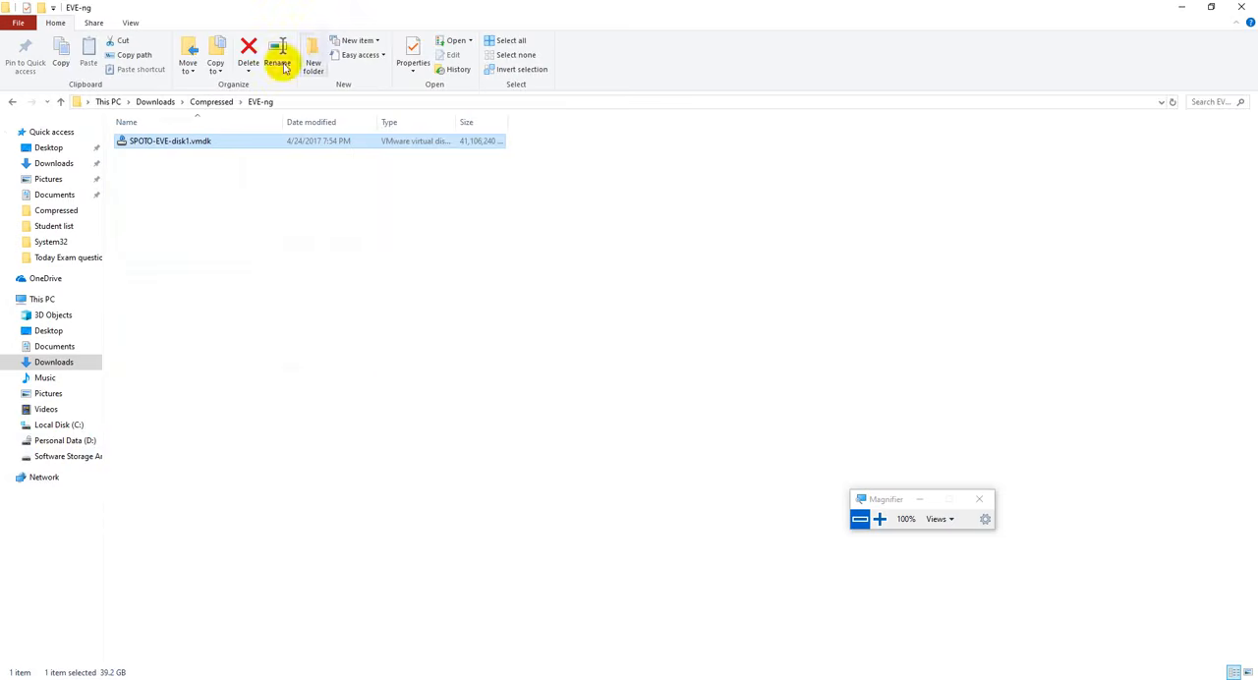
{"action": "left_click", "coordinate": [211, 102]}
- Restore the folder window to a smaller size to expose the desktop, and open VMware Workstation maximized
{"action": "double_click", "coordinate": [304, 8]}
{"action": "left_click_drag", "start_coordinate": [728, 102], "coordinate": [872, 82]}
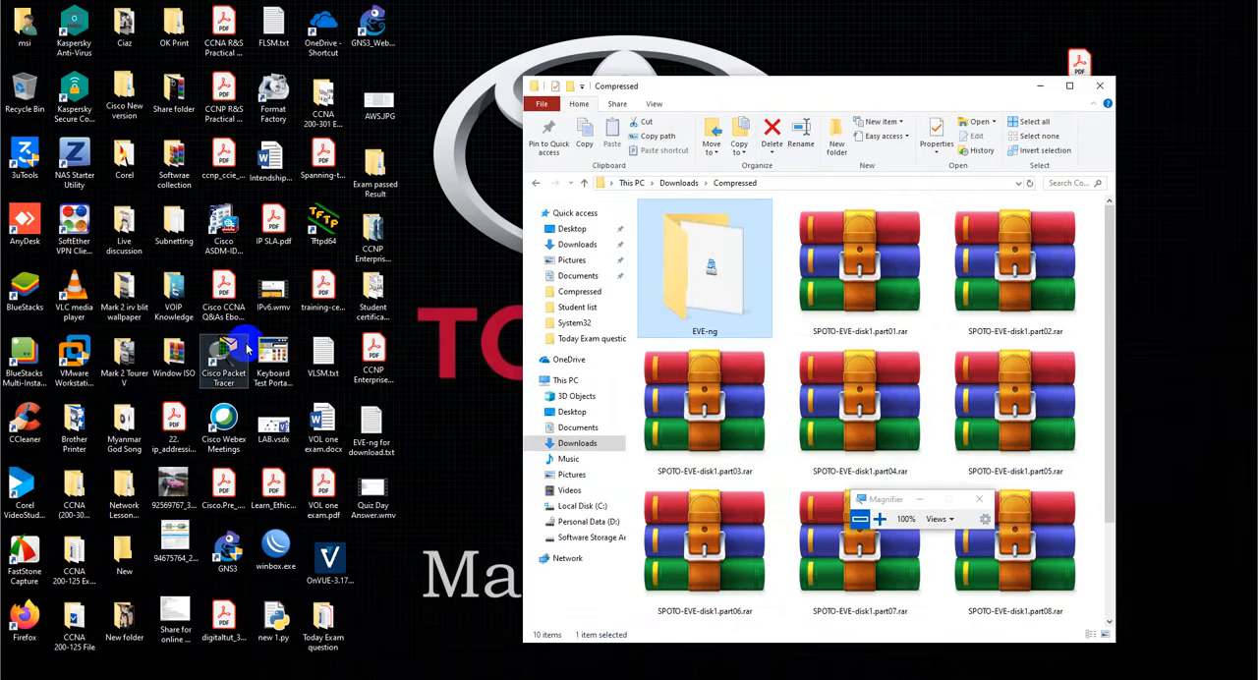
{"action": "left_click", "coordinate": [74, 359]}
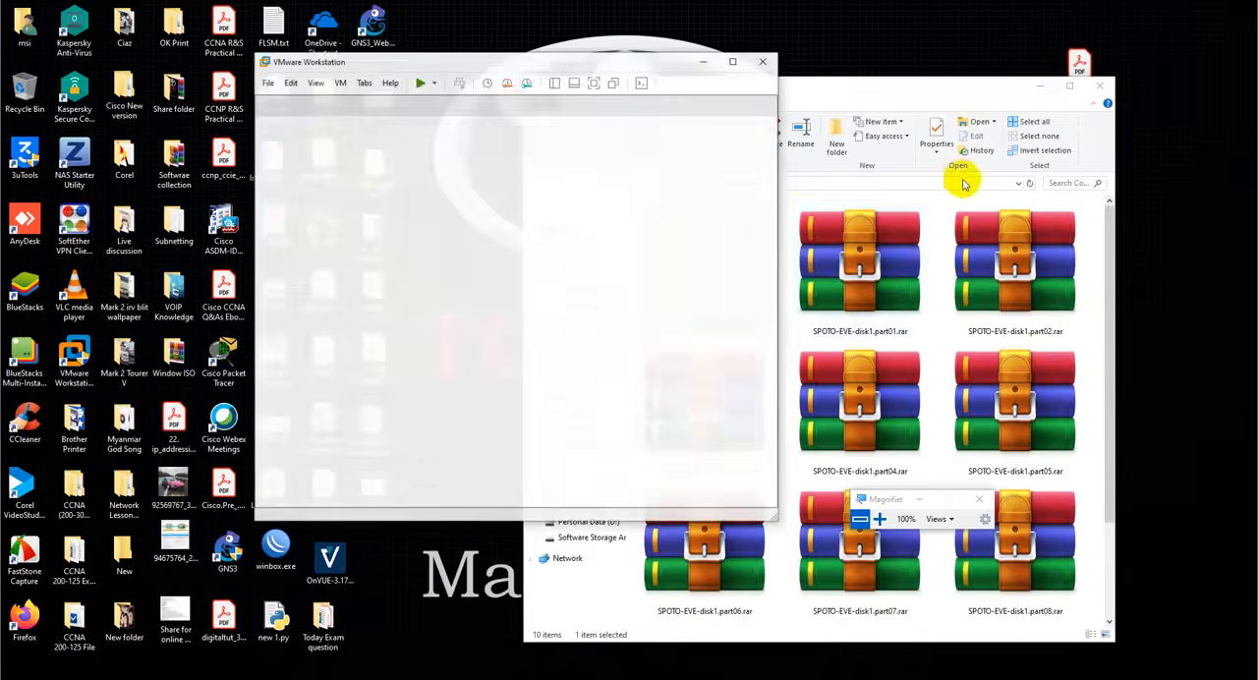
{"action": "left_click", "coordinate": [732, 61]}
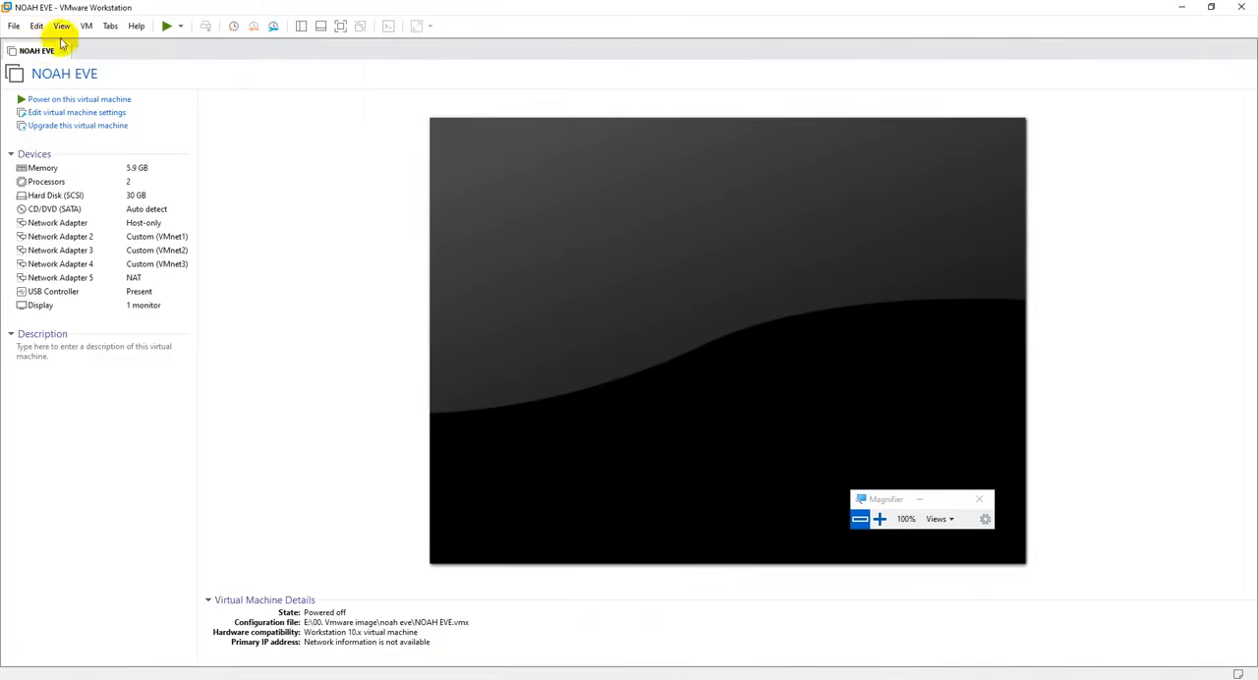
- Start a Typical new virtual machine with "I will install the operating system later", guest operating system Other and version MS-DOS
{"action": "left_click", "coordinate": [12, 26]}
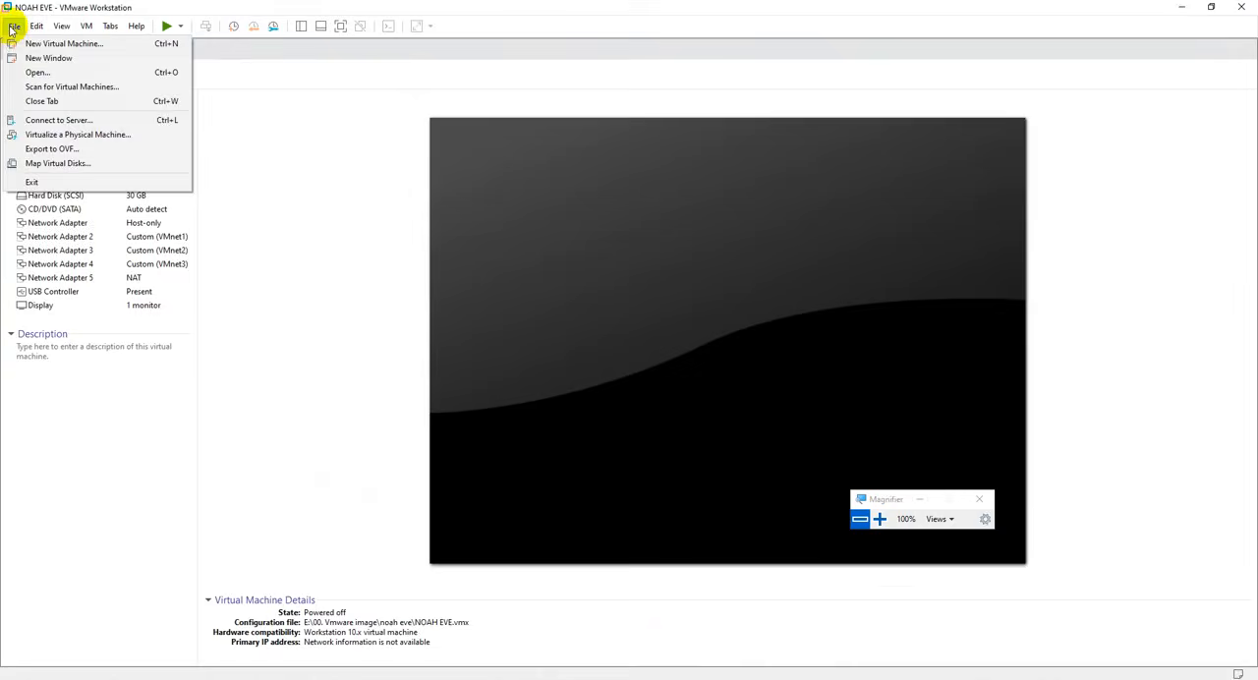
{"action": "left_click", "coordinate": [104, 47]}
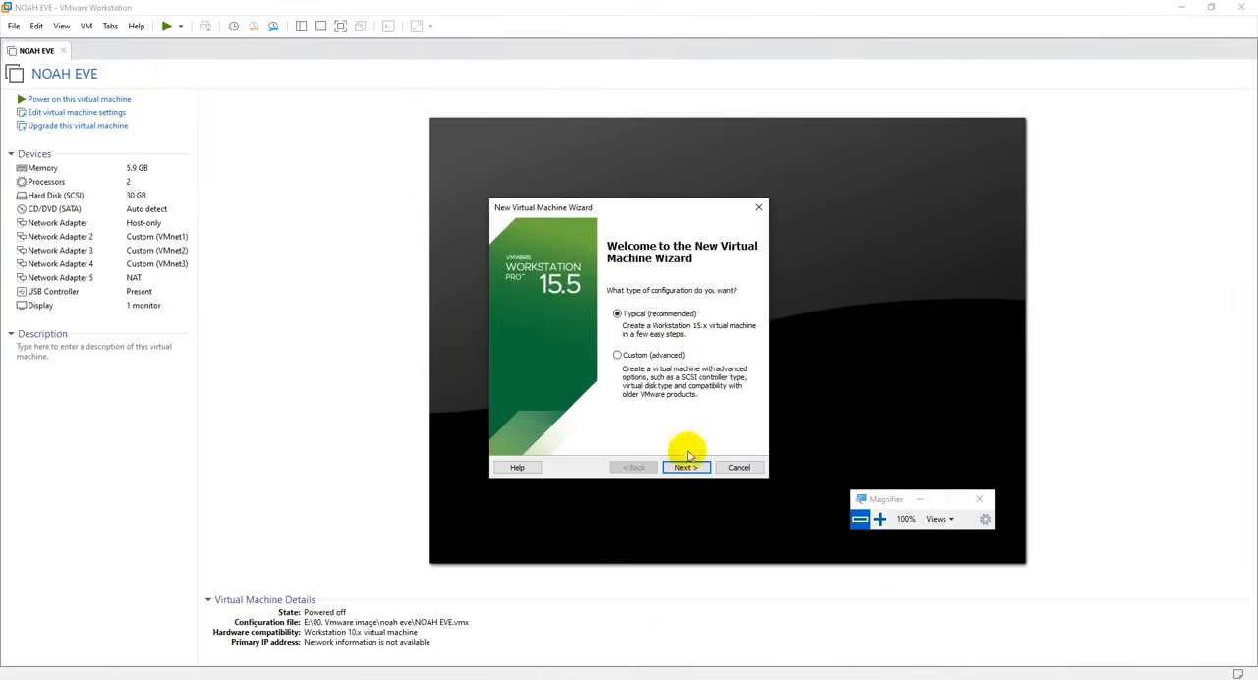
{"action": "left_click", "coordinate": [687, 466]}
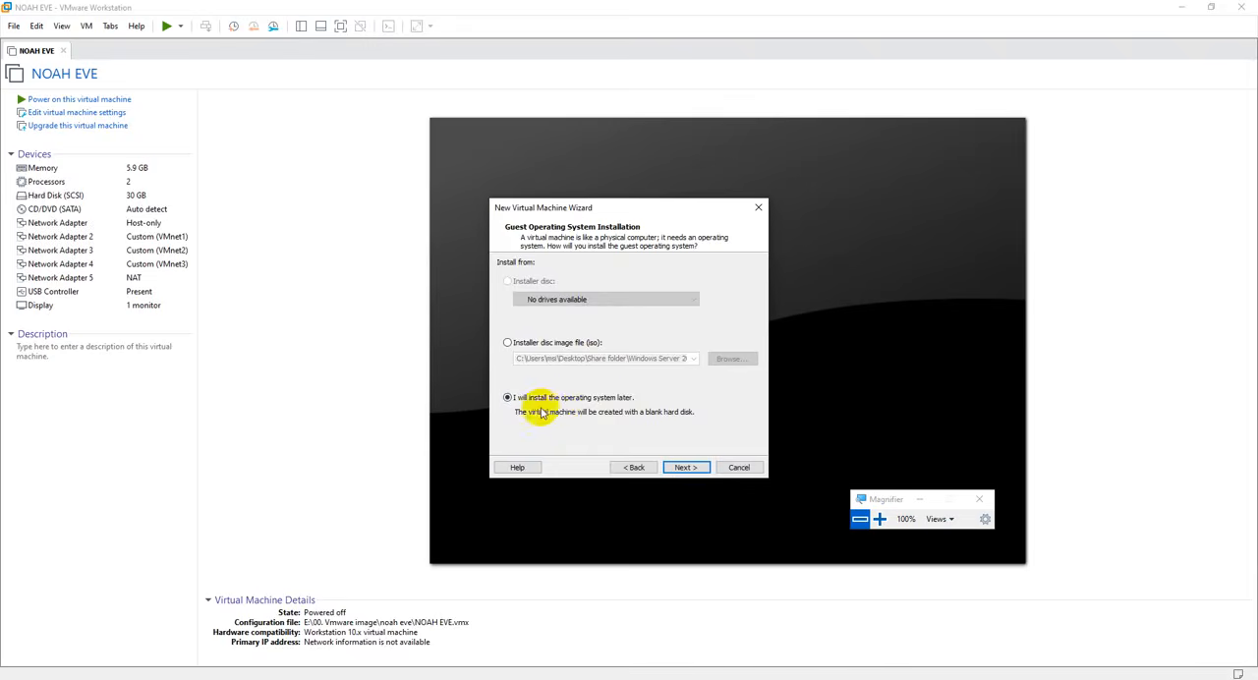
{"action": "left_click", "coordinate": [688, 469]}
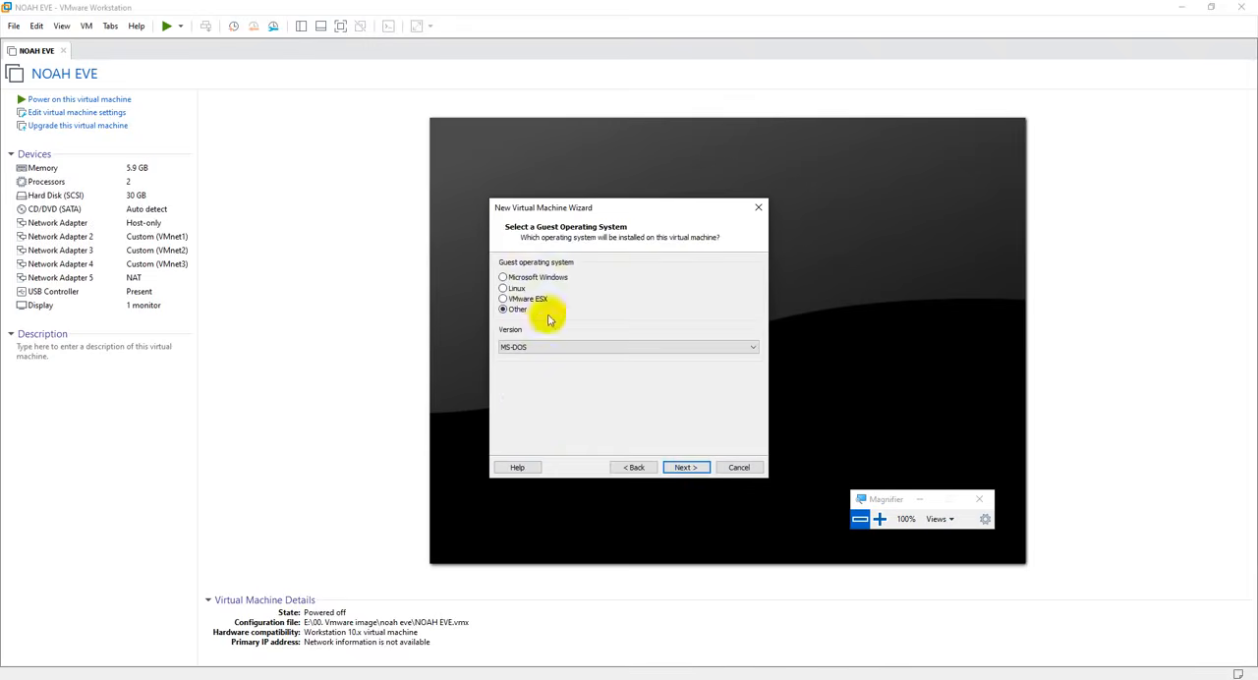
{"action": "left_click", "coordinate": [508, 347]}
{"action": "left_click", "coordinate": [685, 468]}
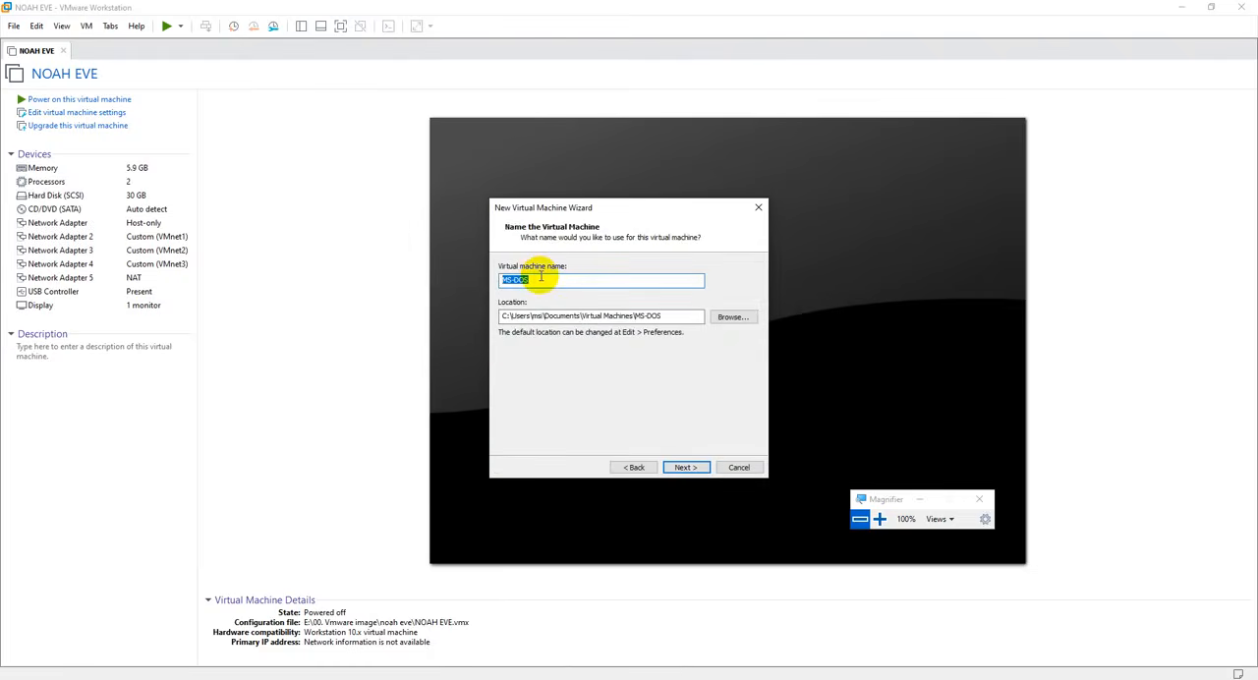
- Name the virtual machine EVE-ng1 and select the Downloads\Compressed\EVE-ng folder as its location
{"action": "key", "text": "BackSpace"}
{"action": "left_click", "coordinate": [880, 519]}
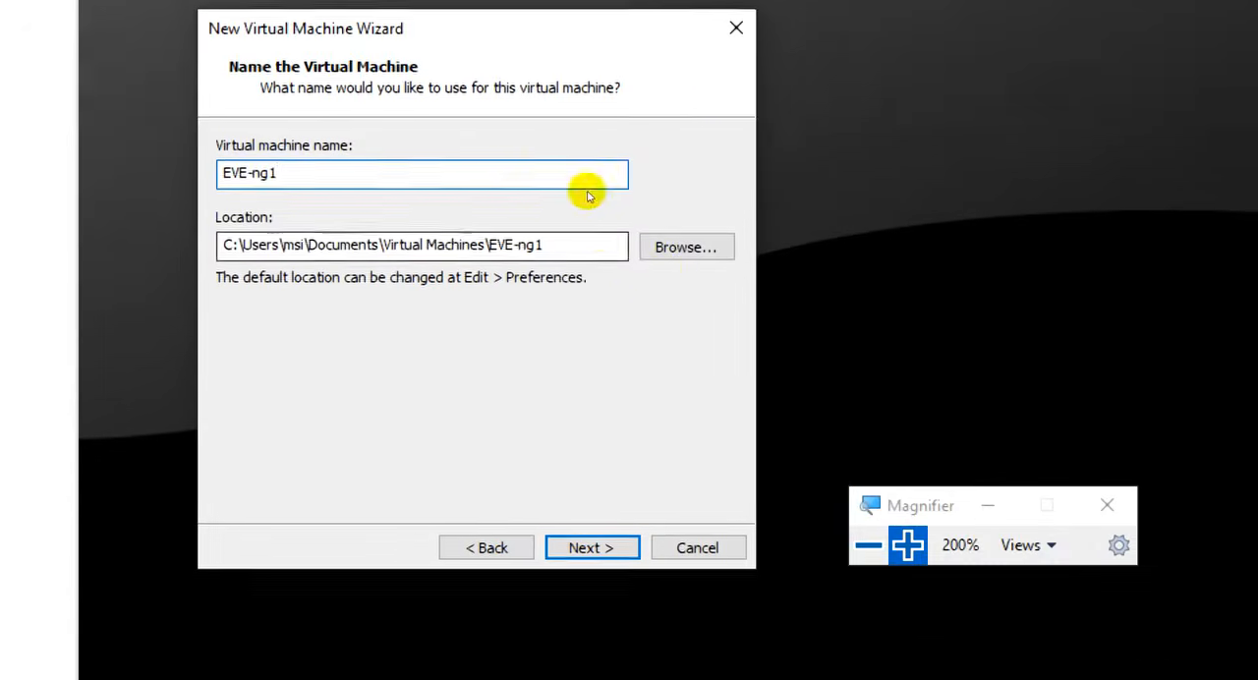
{"action": "left_click", "coordinate": [718, 256]}
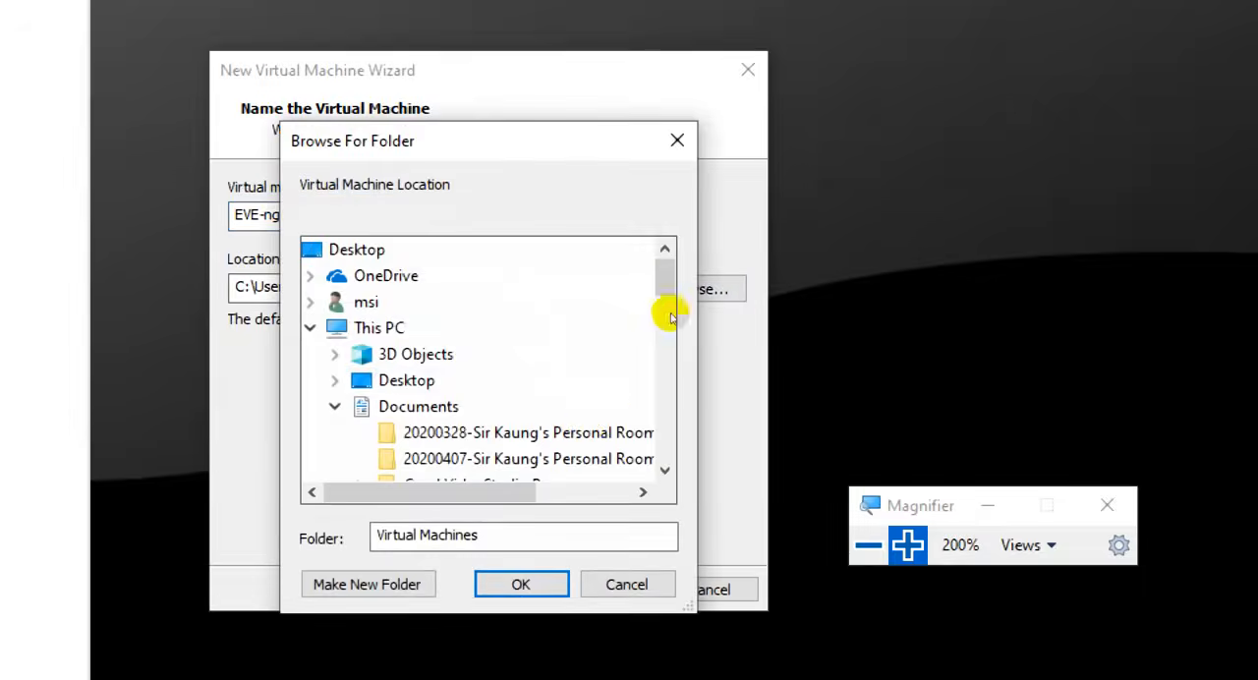
{"action": "scroll", "coordinate": [613, 349], "scroll_direction": "down", "scroll_amount": 1}
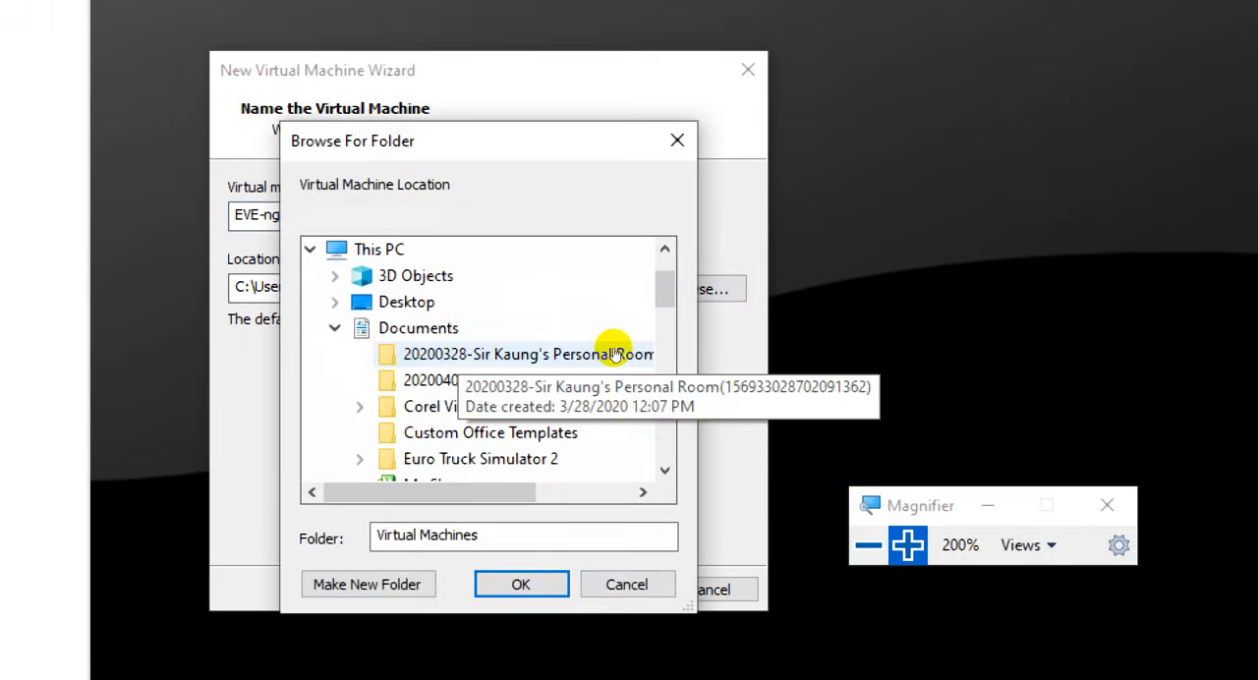
{"action": "double_click", "coordinate": [553, 337]}
{"action": "scroll", "coordinate": [598, 344], "scroll_direction": "down", "scroll_amount": 2}
{"action": "scroll", "coordinate": [590, 354], "scroll_direction": "up", "scroll_amount": 2}
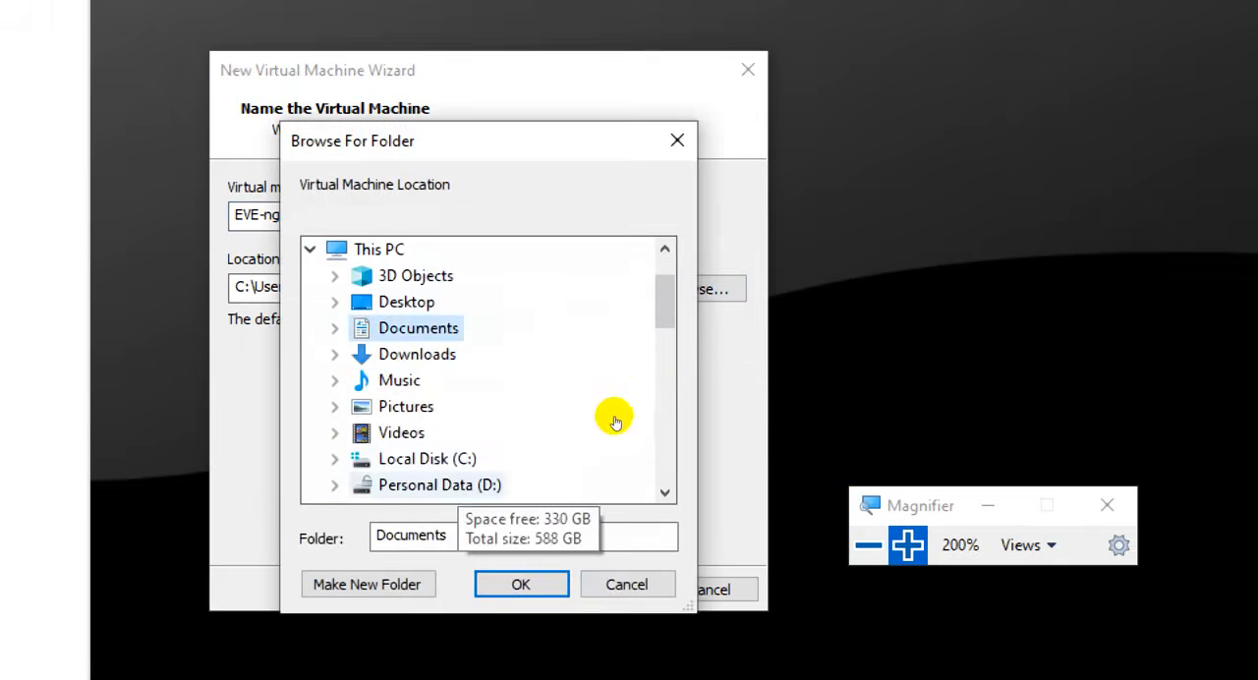
{"action": "double_click", "coordinate": [601, 458]}
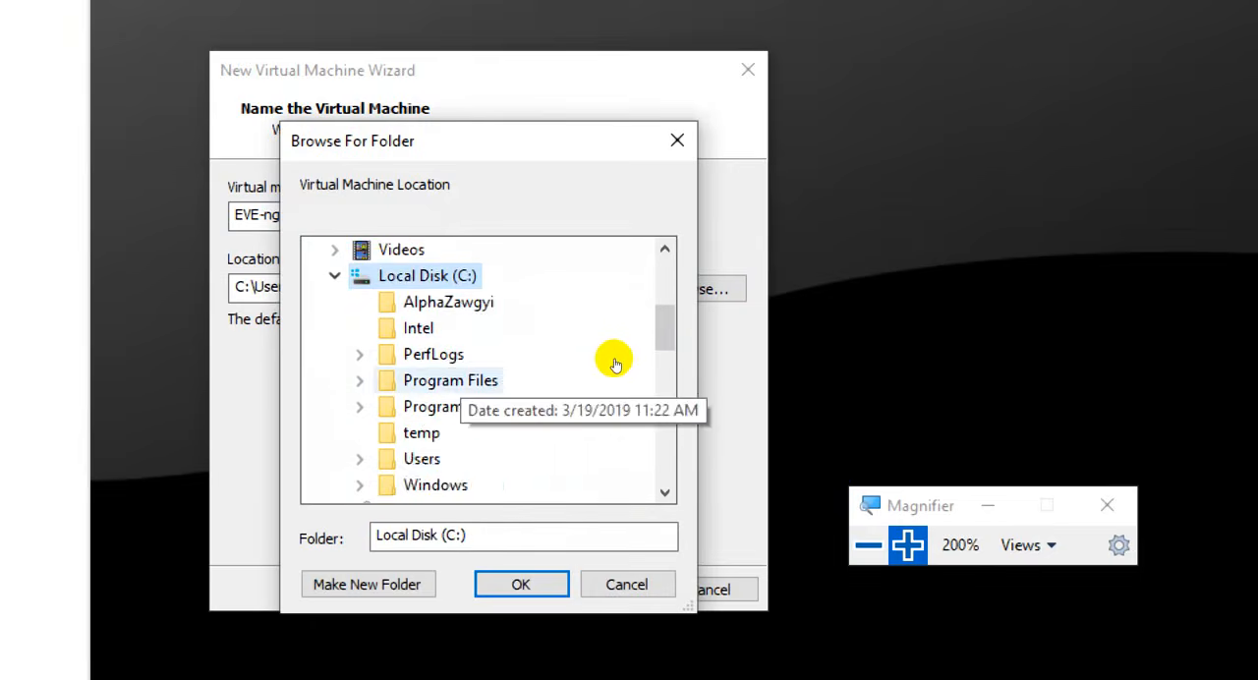
{"action": "scroll", "coordinate": [612, 358], "scroll_direction": "down", "scroll_amount": 1}
{"action": "scroll", "coordinate": [595, 345], "scroll_direction": "up", "scroll_amount": 2}
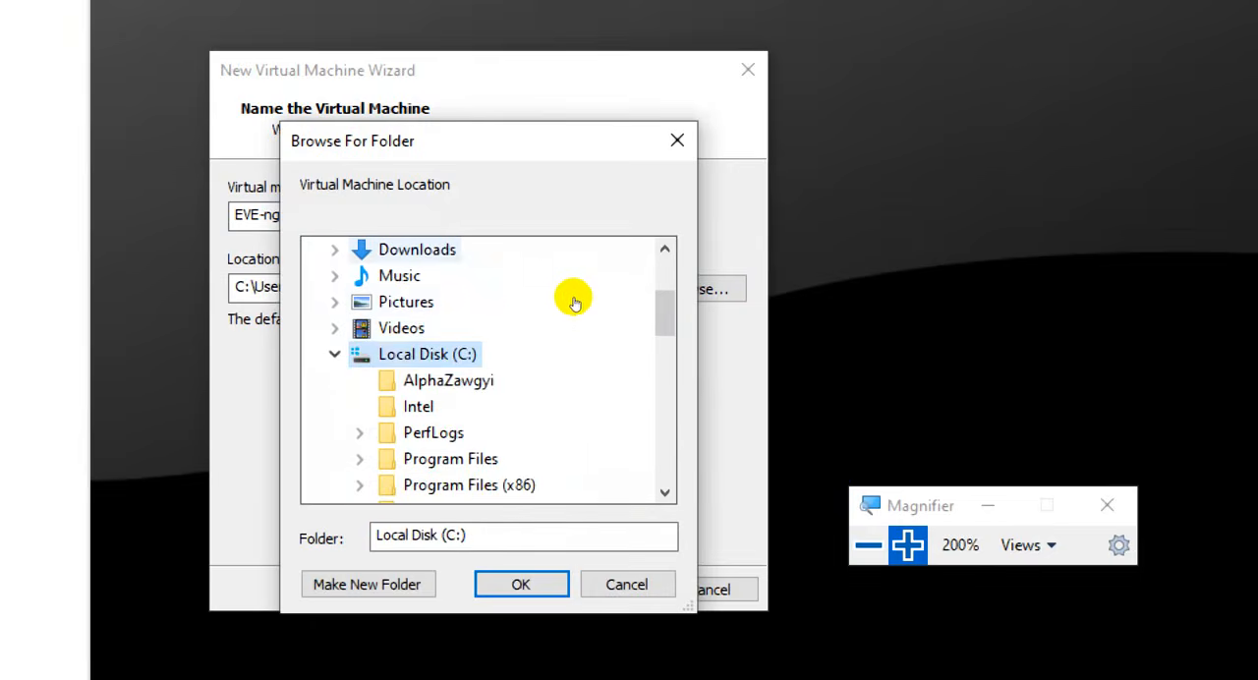
{"action": "double_click", "coordinate": [634, 321]}
{"action": "double_click", "coordinate": [623, 335]}
{"action": "scroll", "coordinate": [642, 358], "scroll_direction": "down", "scroll_amount": 1}
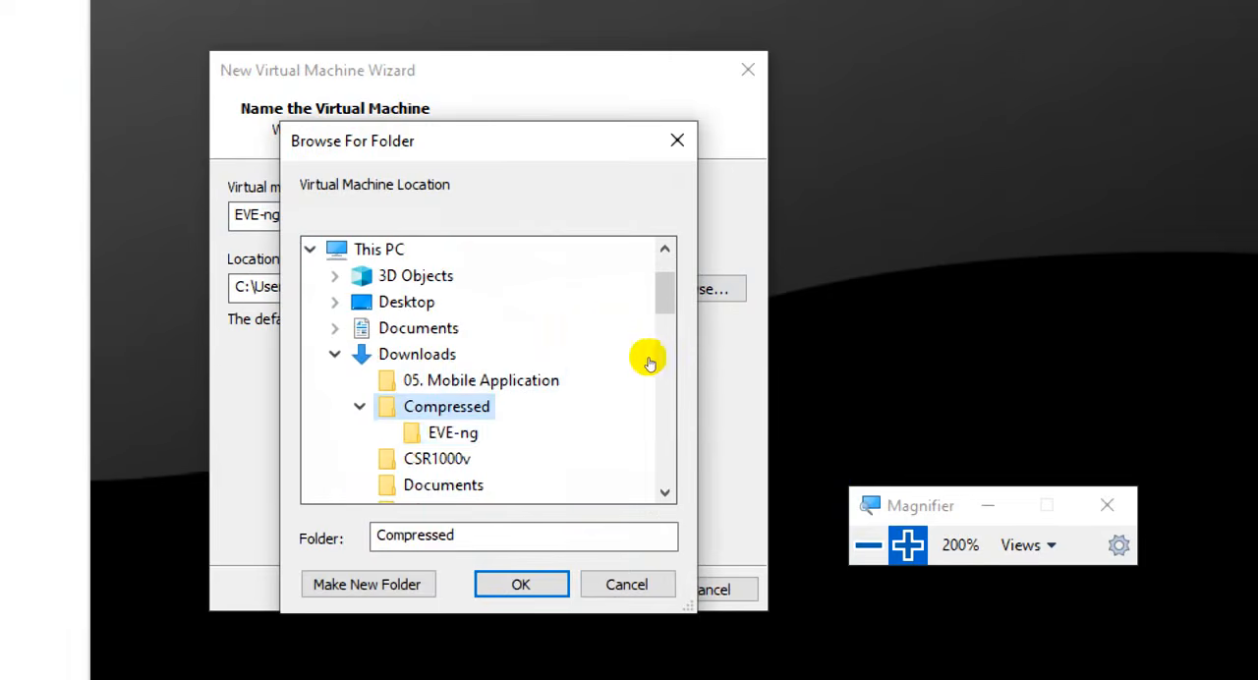
{"action": "key", "text": "Down"}
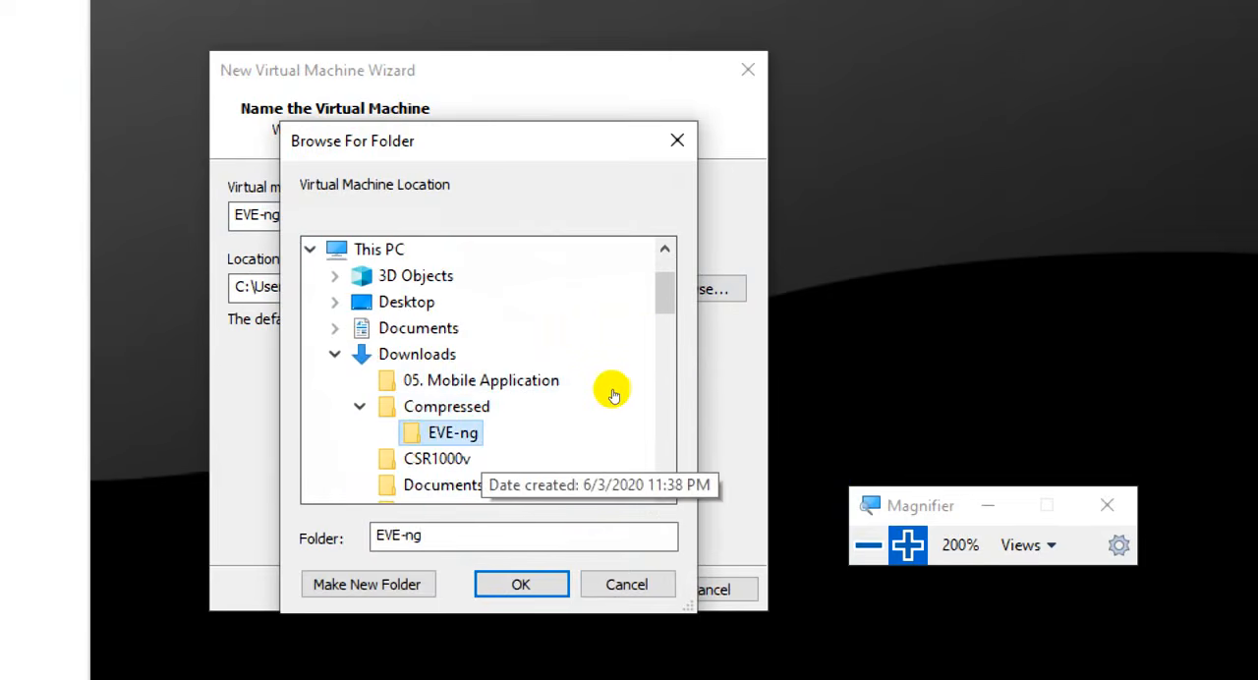
- Check the free space on the other drives, then accept the EVE-ng folder and continue with this location despite the existing virtual machine
{"action": "scroll", "coordinate": [609, 393], "scroll_direction": "down", "scroll_amount": 5}
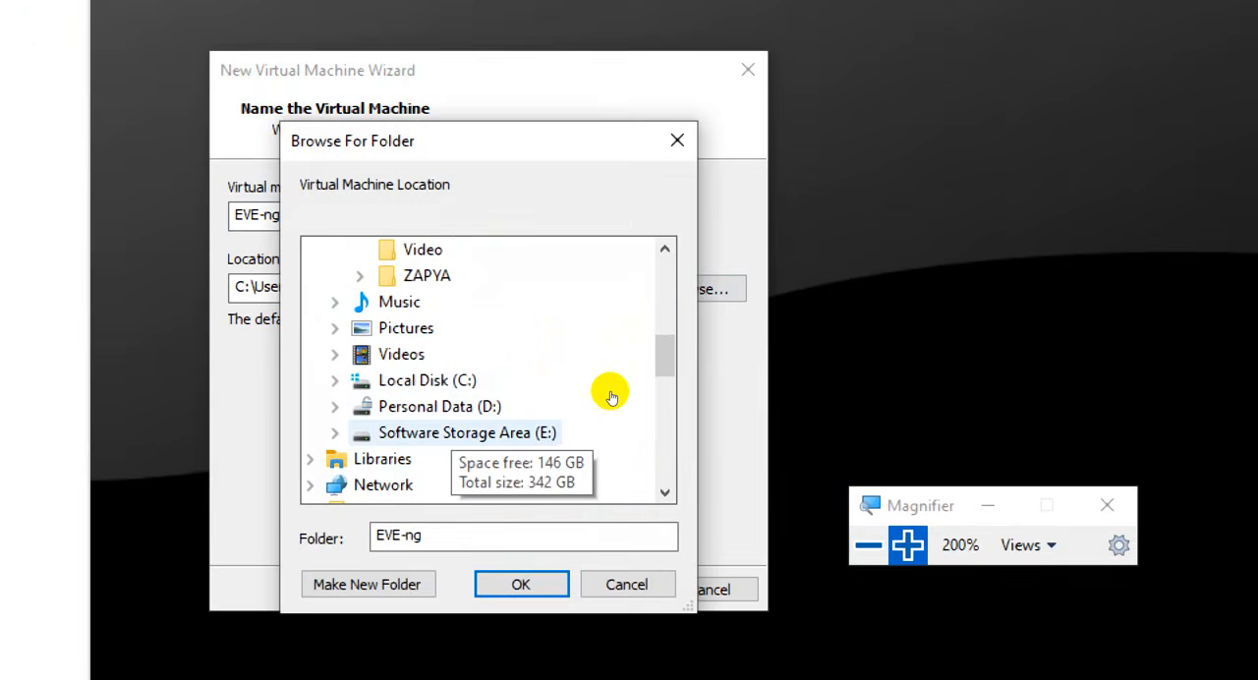
{"action": "scroll", "coordinate": [615, 394], "scroll_direction": "up", "scroll_amount": 3}
{"action": "scroll", "coordinate": [623, 357], "scroll_direction": "down", "scroll_amount": 2}
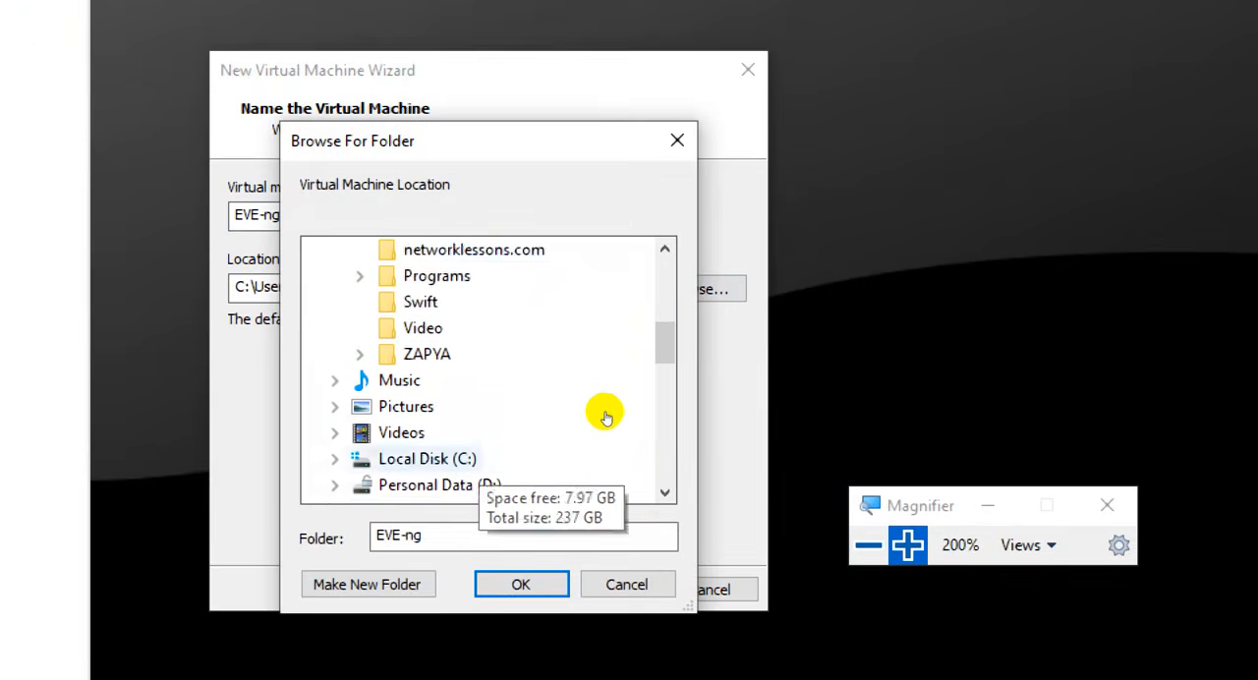
{"action": "scroll", "coordinate": [616, 418], "scroll_direction": "down", "scroll_amount": 1}
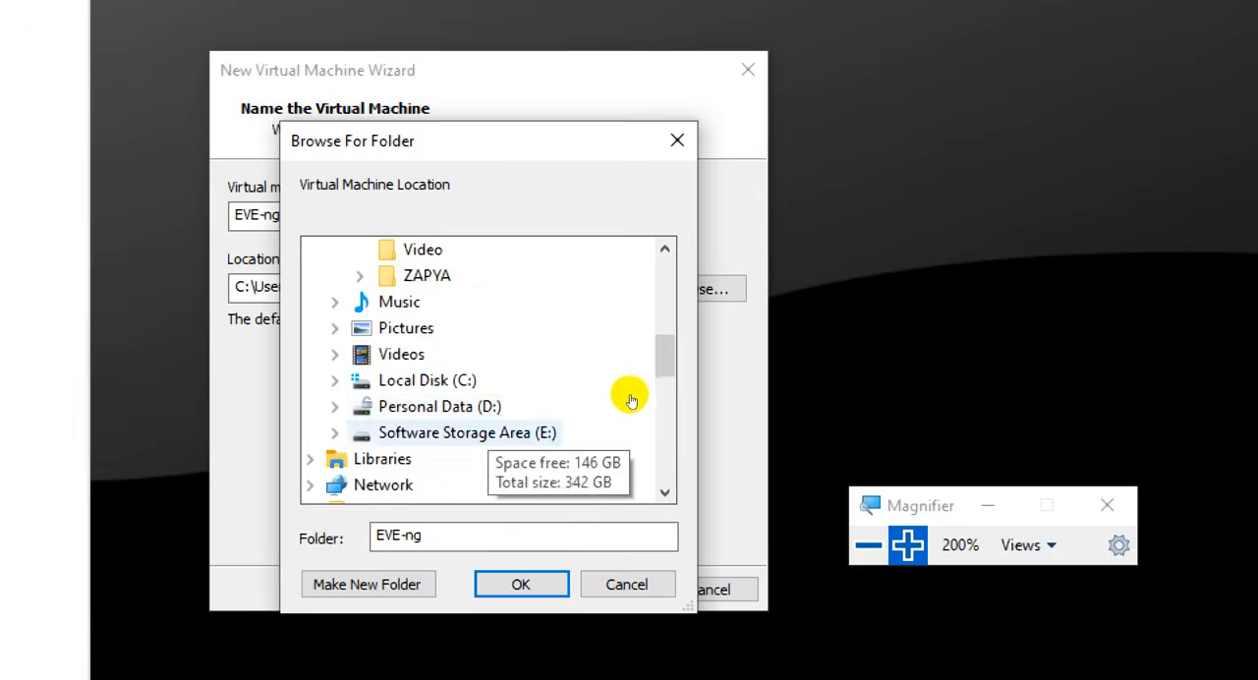
{"action": "scroll", "coordinate": [629, 384], "scroll_direction": "up", "scroll_amount": 5}
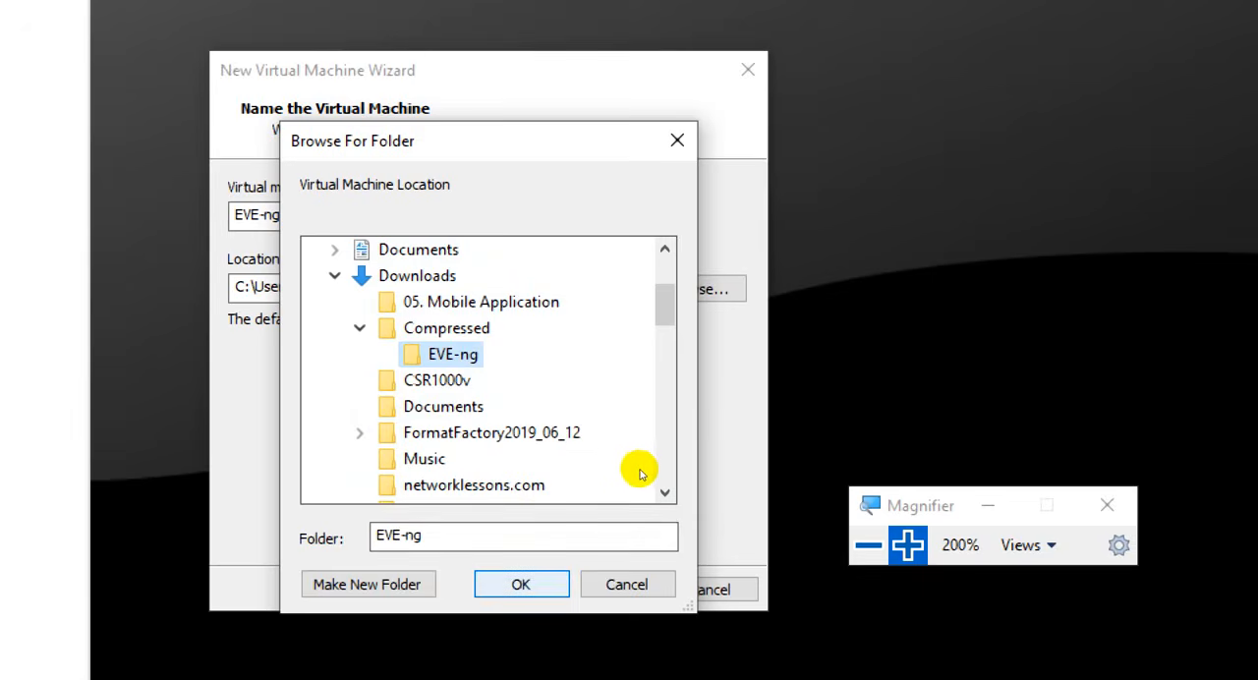
{"action": "key", "text": "Return"}
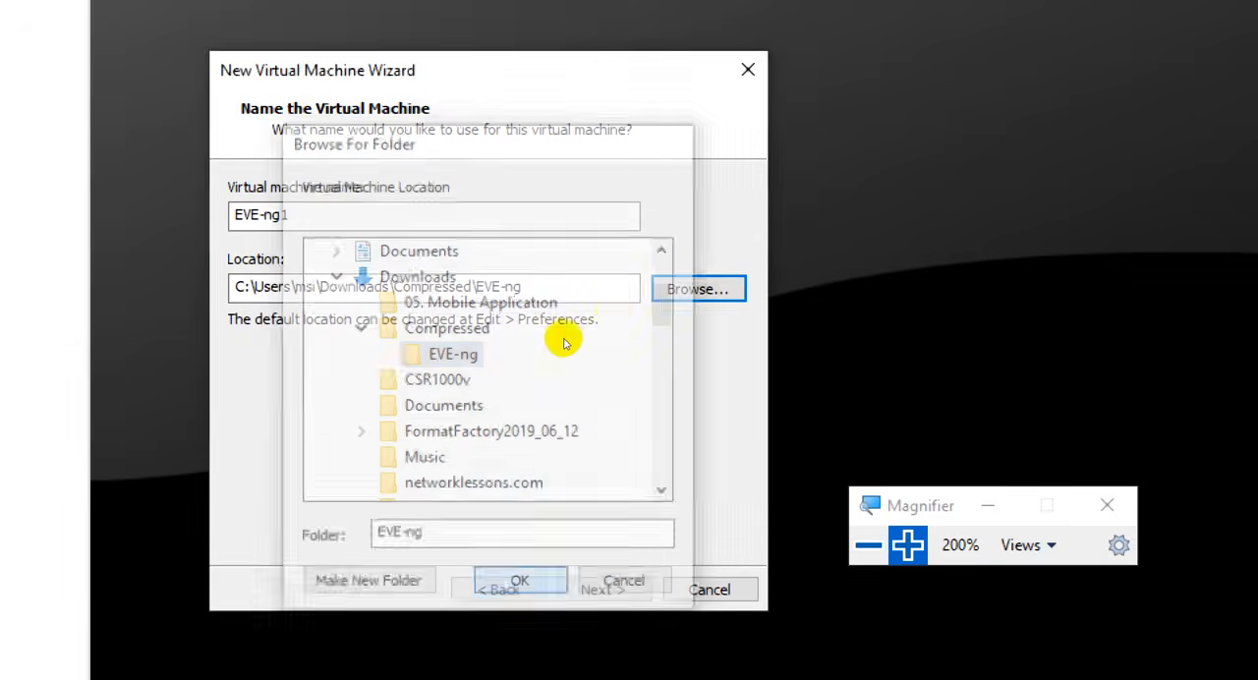
{"action": "key", "text": "Return"}
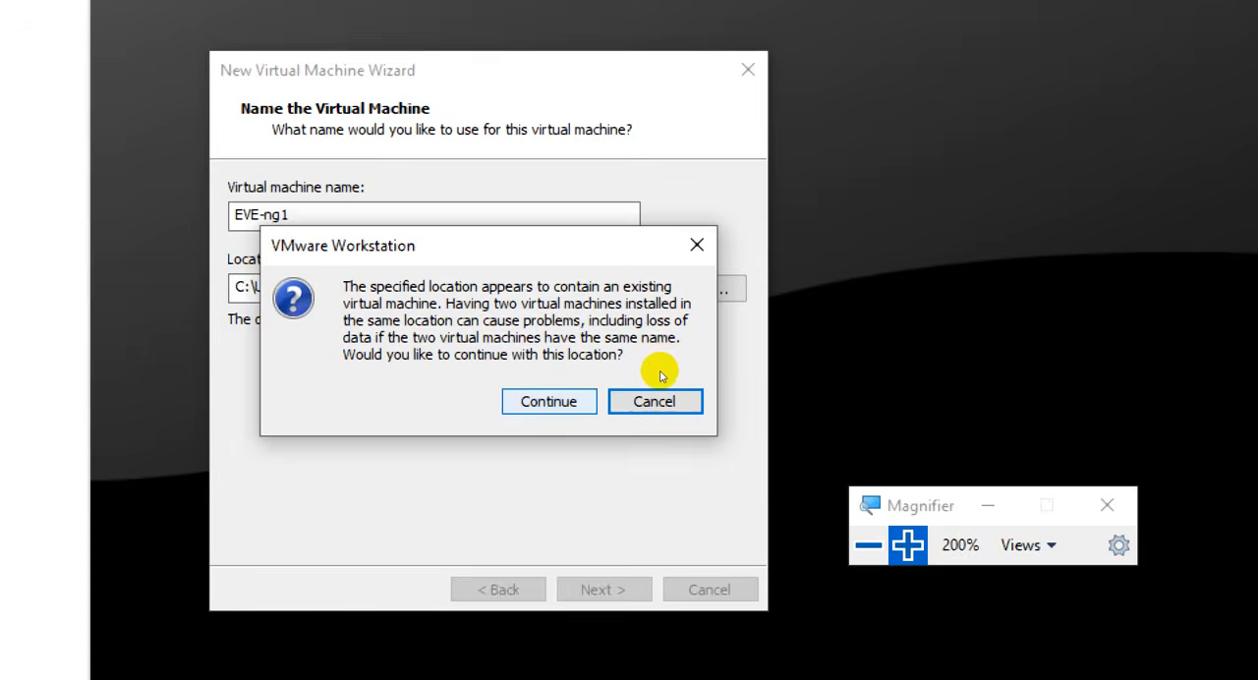
{"action": "key", "text": "Return"}
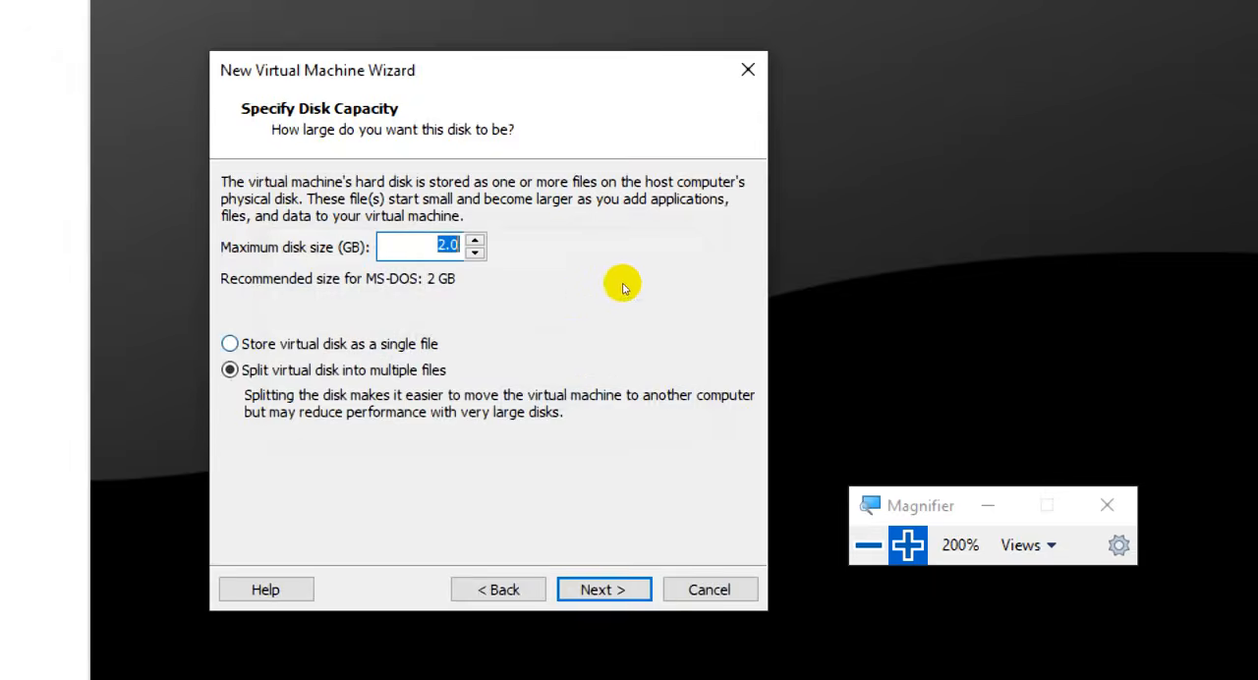
- Set the maximum disk size to 10 GB stored as a single file, and finish creating the virtual machine with default hardware
{"action": "type", "text": "2"}
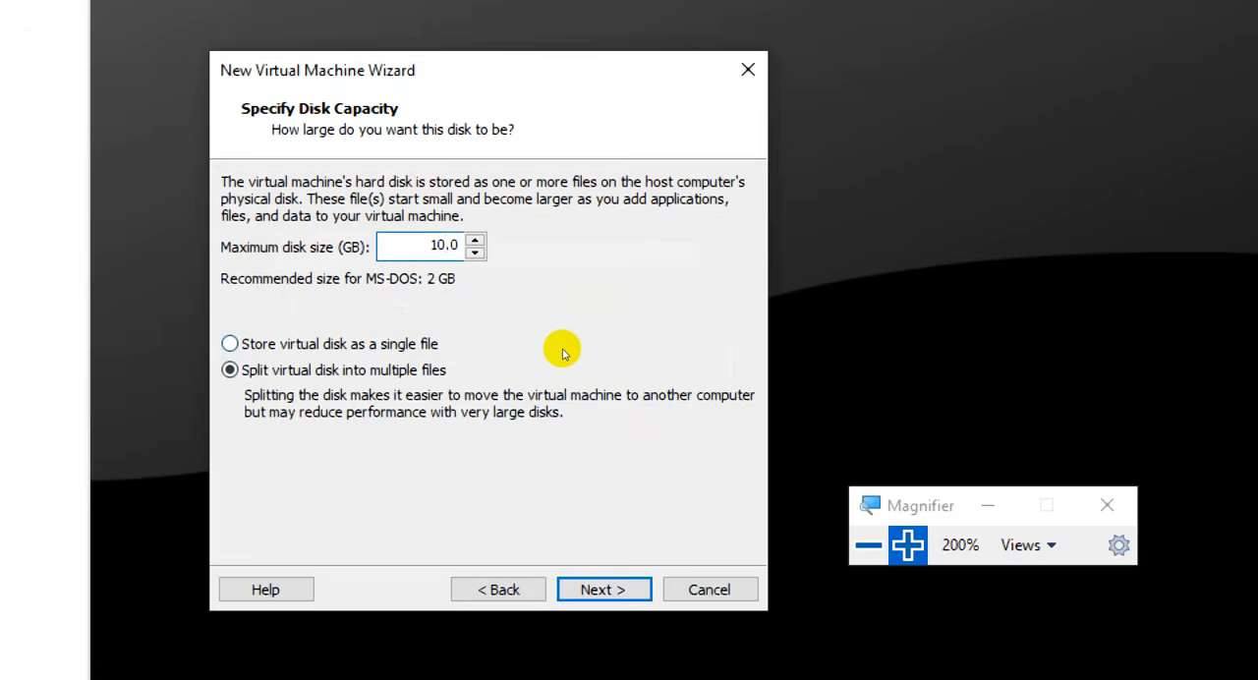
{"action": "left_click", "coordinate": [603, 352]}
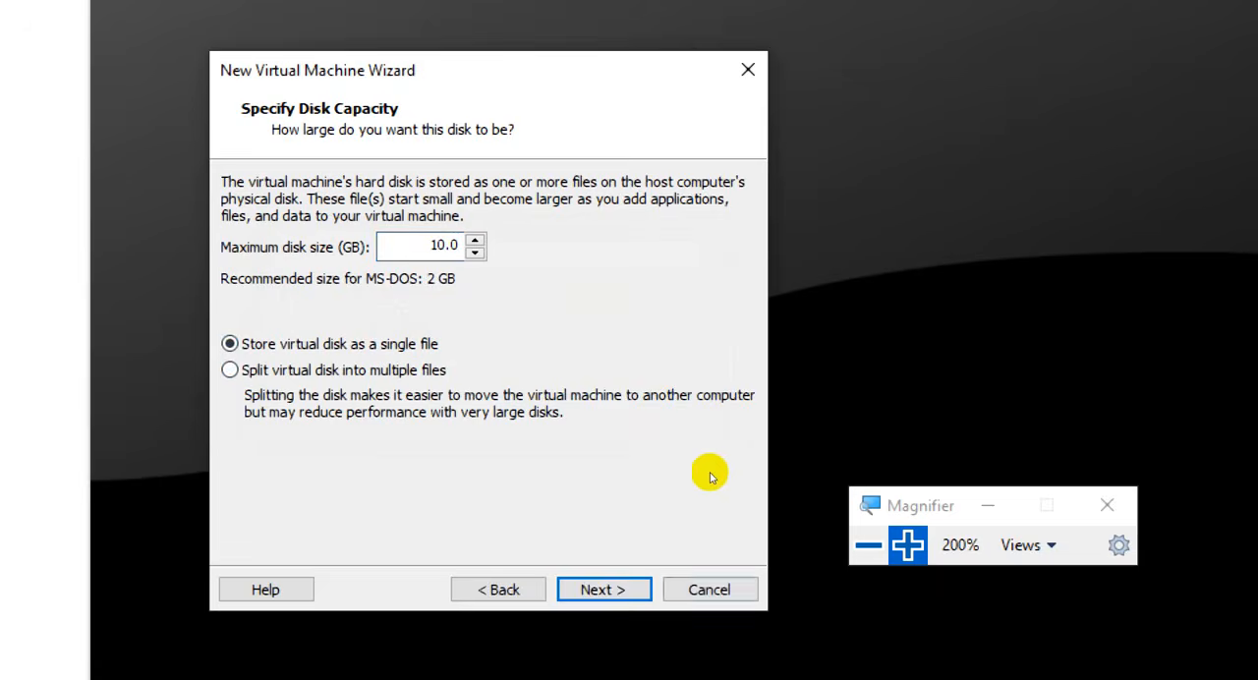
{"action": "key", "text": "Return"}
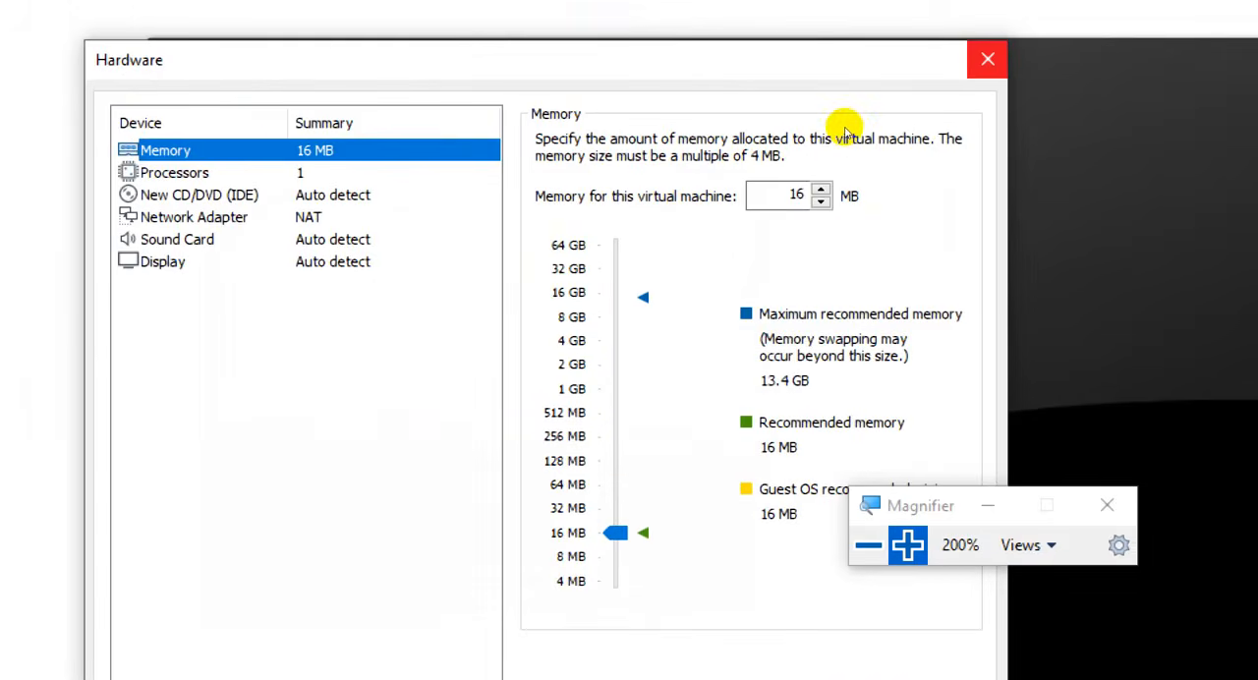
{"action": "left_click", "coordinate": [988, 59]}
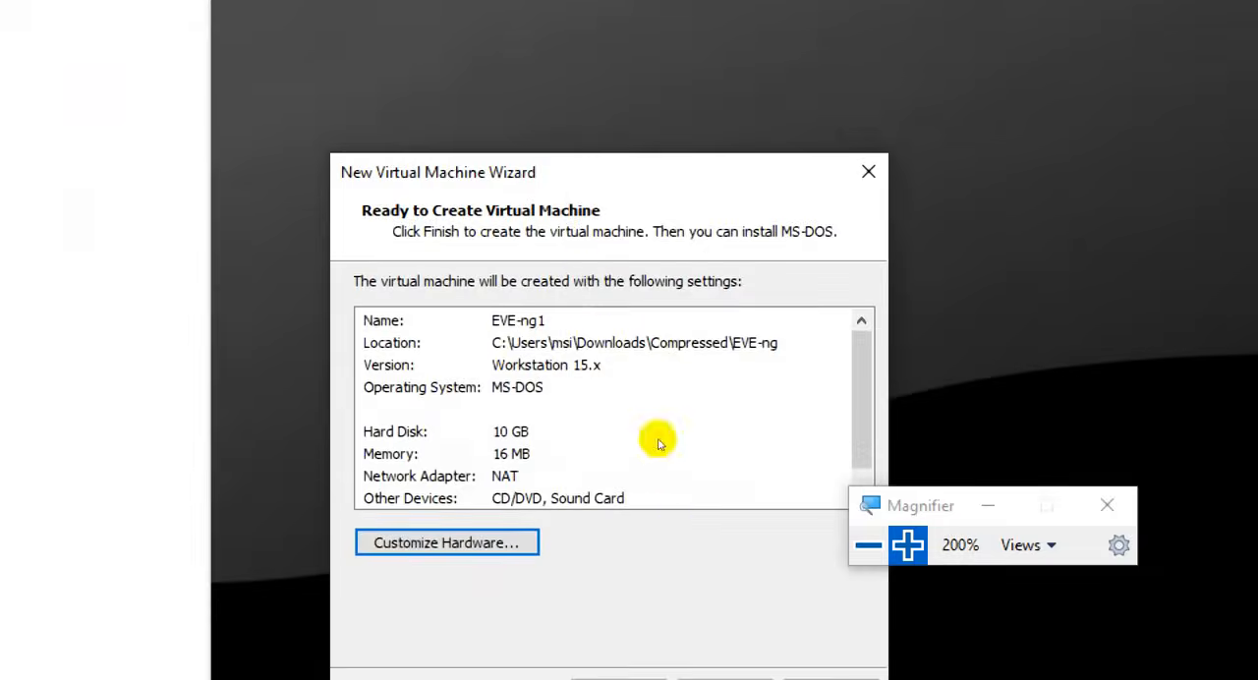
{"action": "key", "text": "Return"}
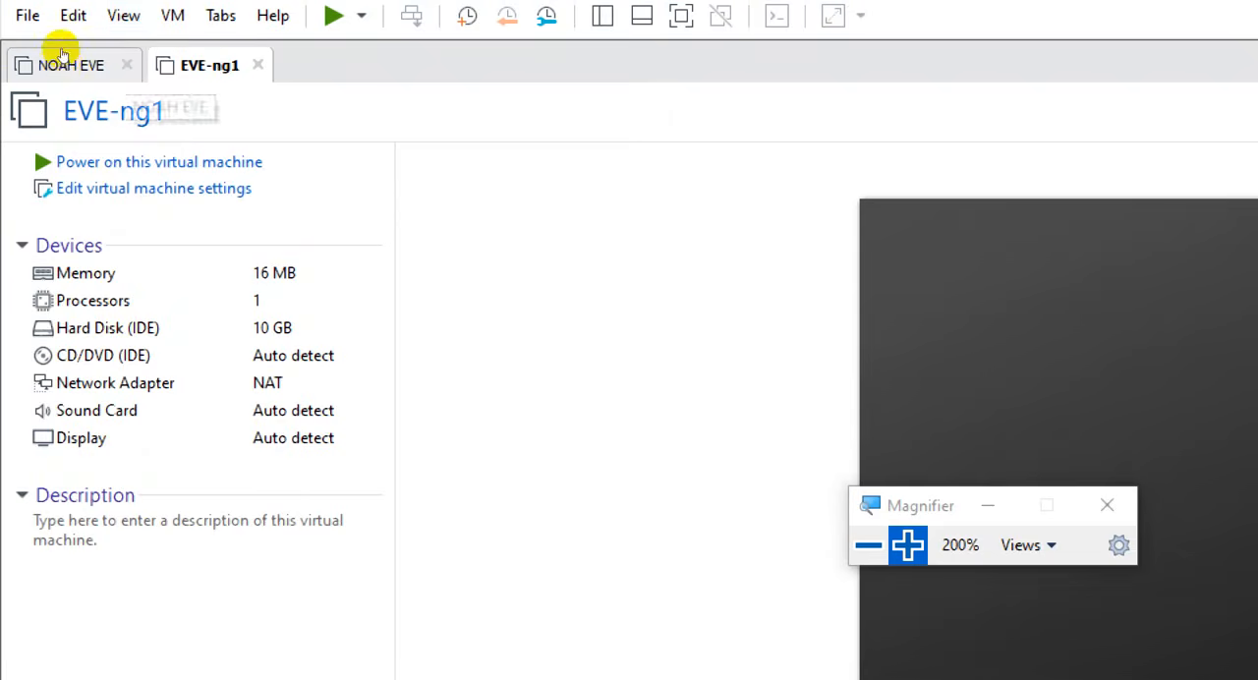
- Close the NOAH EVE virtual machine and set the memory of EVE-ng1 to 4096 MB in its settings
{"action": "left_click", "coordinate": [127, 65]}
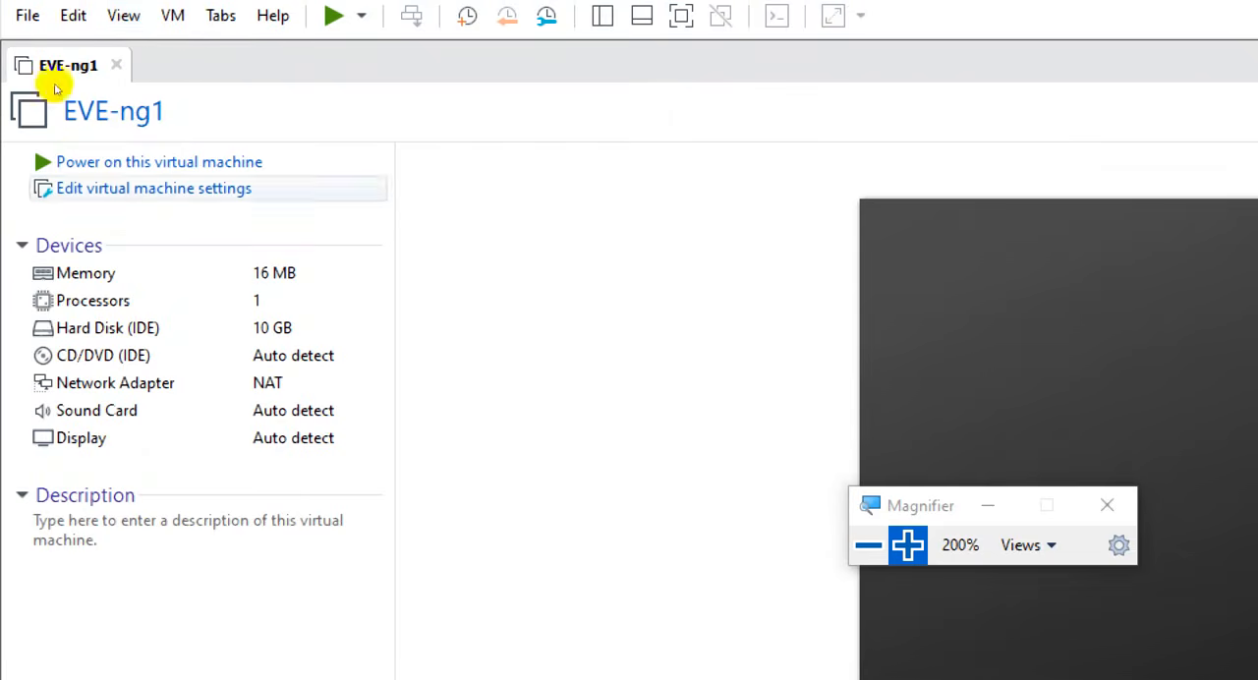
{"action": "left_click", "coordinate": [147, 154]}
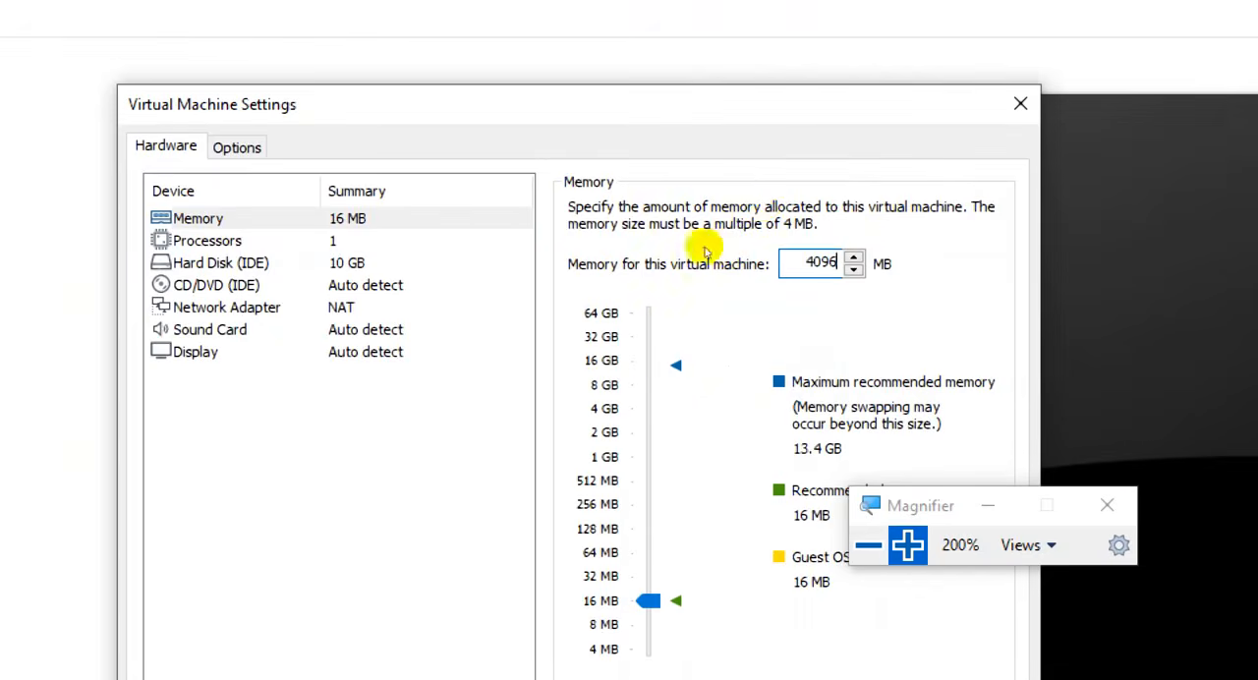
{"action": "left_click", "coordinate": [662, 368]}
{"action": "key", "text": "Up"}
{"action": "key", "text": "Up"}
{"action": "key", "text": "Up"}
{"action": "key", "text": "Up"}
{"action": "key", "text": "Up"}
{"action": "key", "text": "Up"}
{"action": "key", "text": "Up"}
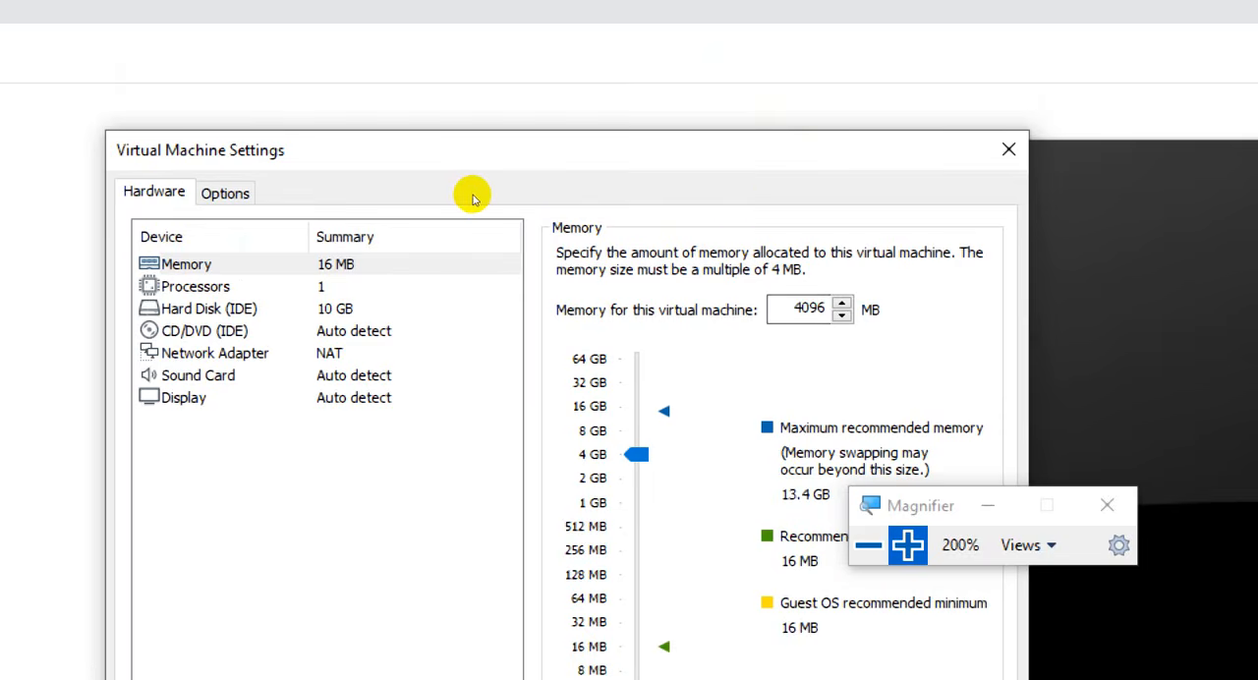
- Set the virtual machine to 2 processors with 2 cores per processor
{"action": "left_click", "coordinate": [472, 199]}
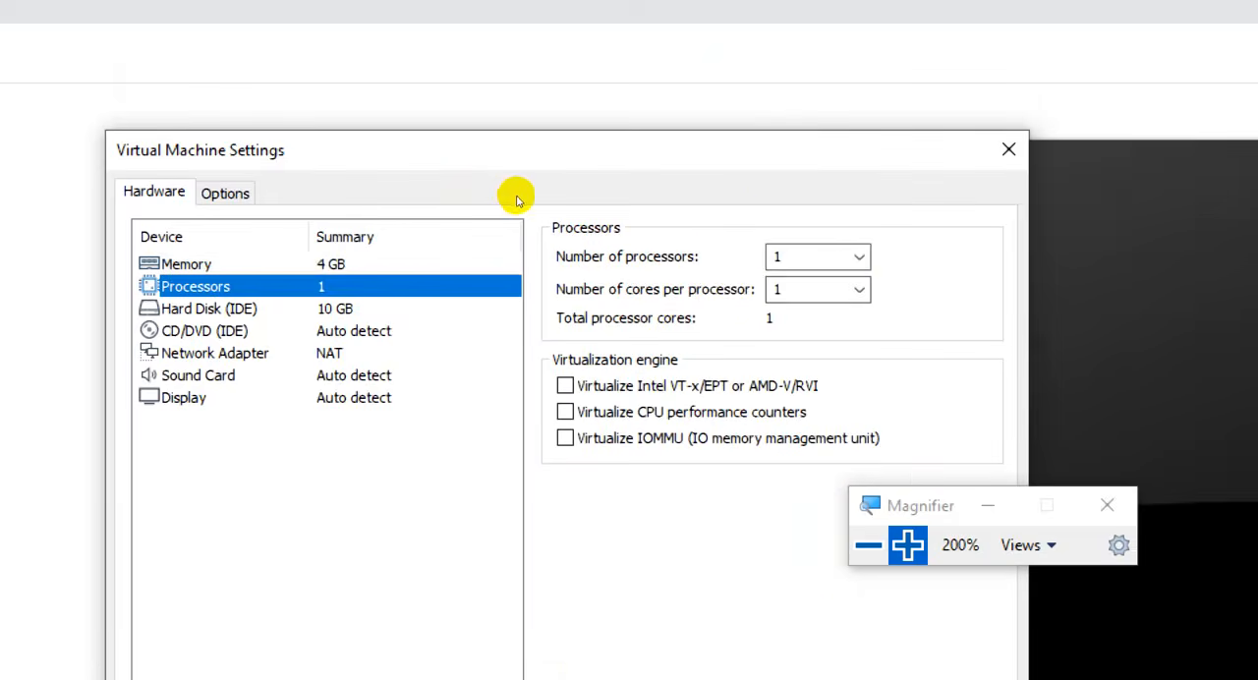
{"action": "left_click", "coordinate": [775, 182]}
{"action": "left_click", "coordinate": [776, 190]}
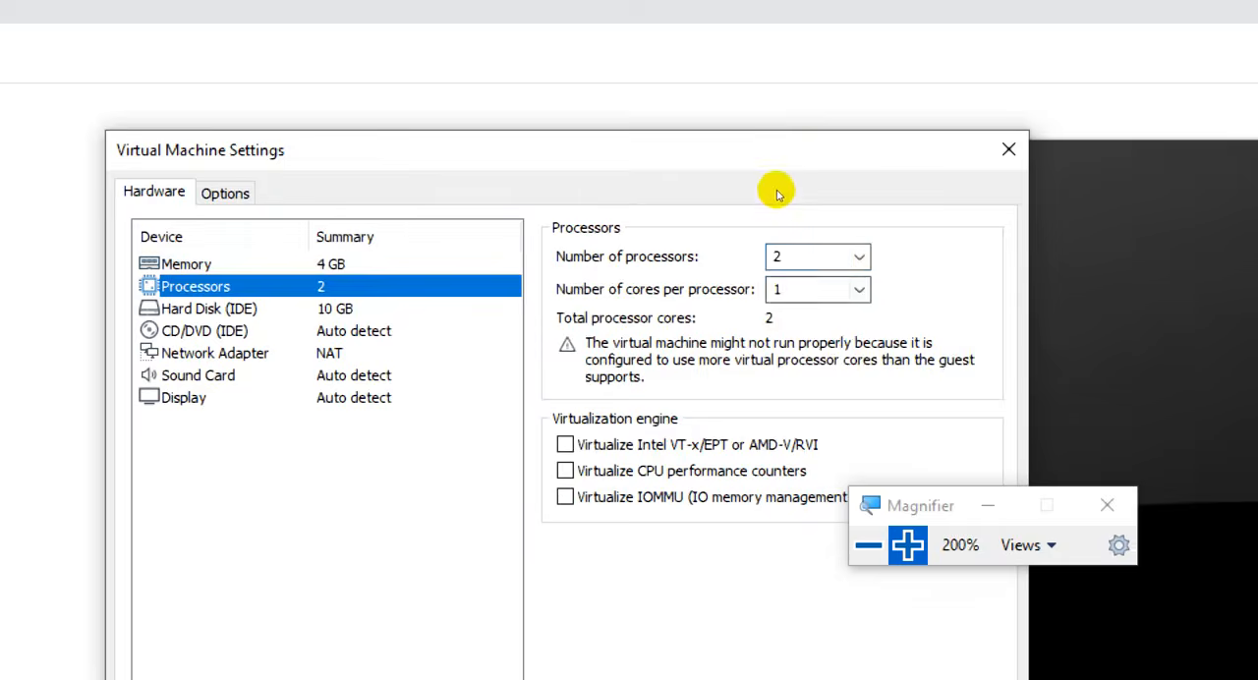
{"action": "left_click", "coordinate": [750, 213]}
{"action": "key", "text": "Return"}
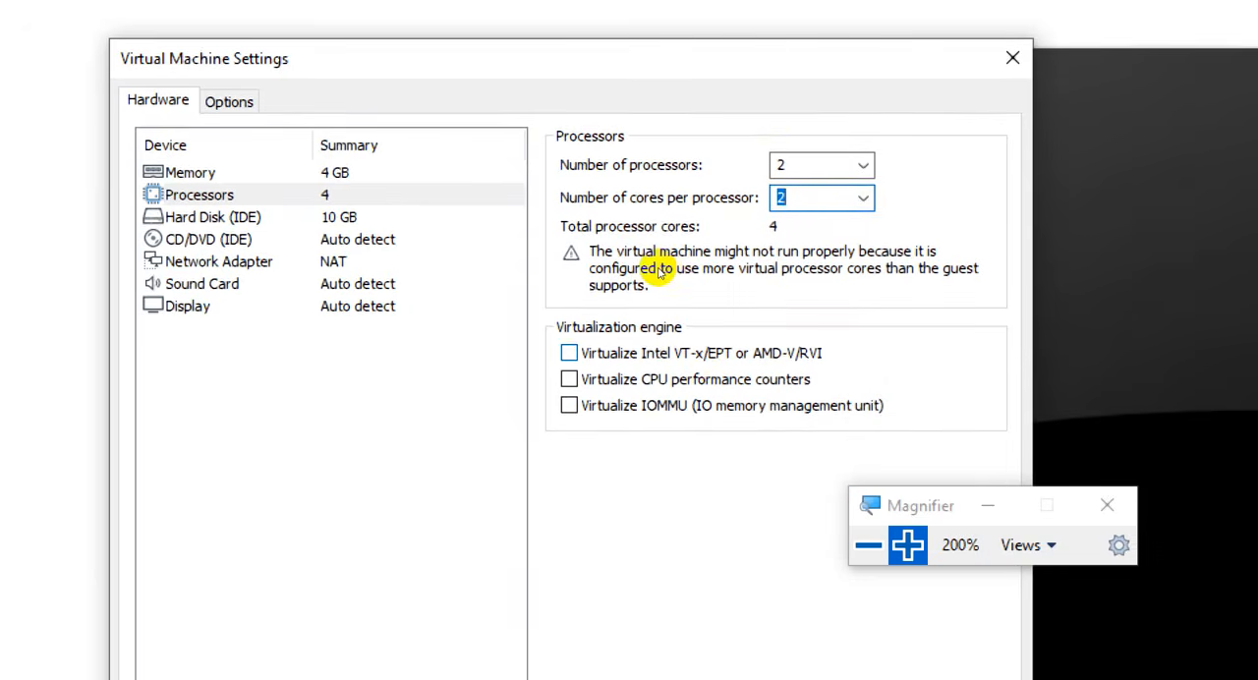
- Enable virtualization of Intel VT-x/EPT or AMD-V/RVI, CPU performance counters and IOMMU for the processors
{"action": "left_click", "coordinate": [660, 274]}
{"action": "left_click", "coordinate": [658, 286]}
{"action": "left_click", "coordinate": [651, 311]}
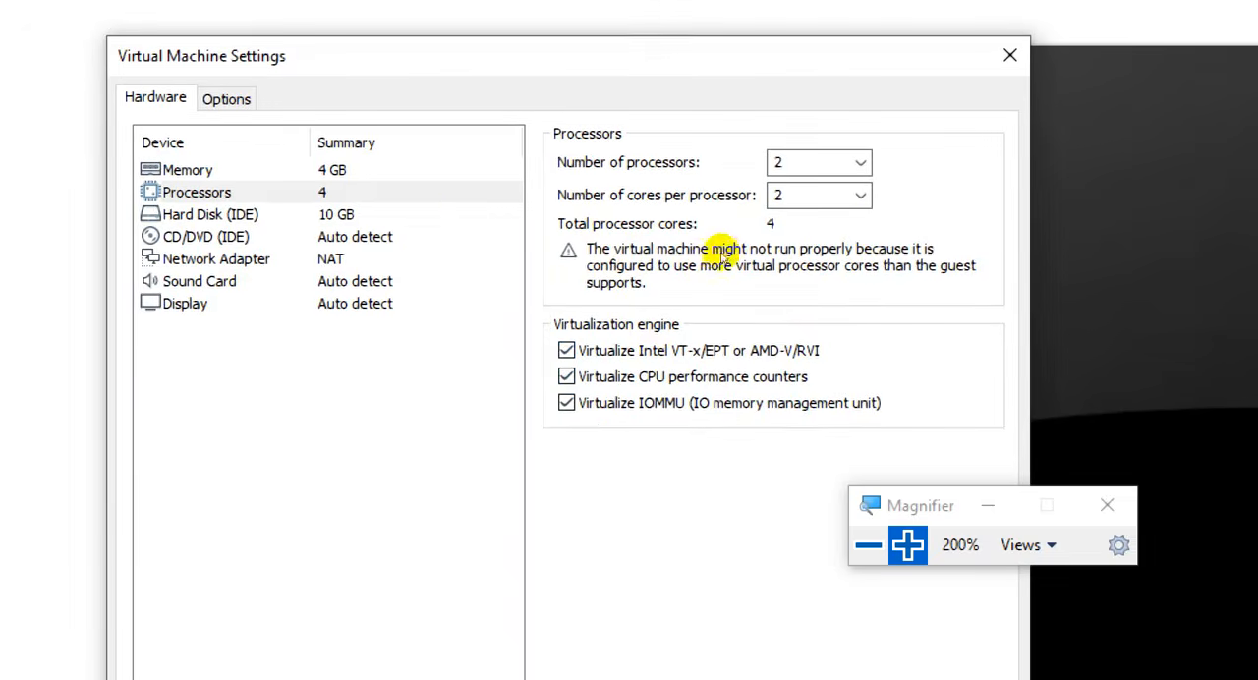
- Remove the 10 GB IDE hard disk from the virtual machine's hardware
{"action": "left_click", "coordinate": [432, 210]}
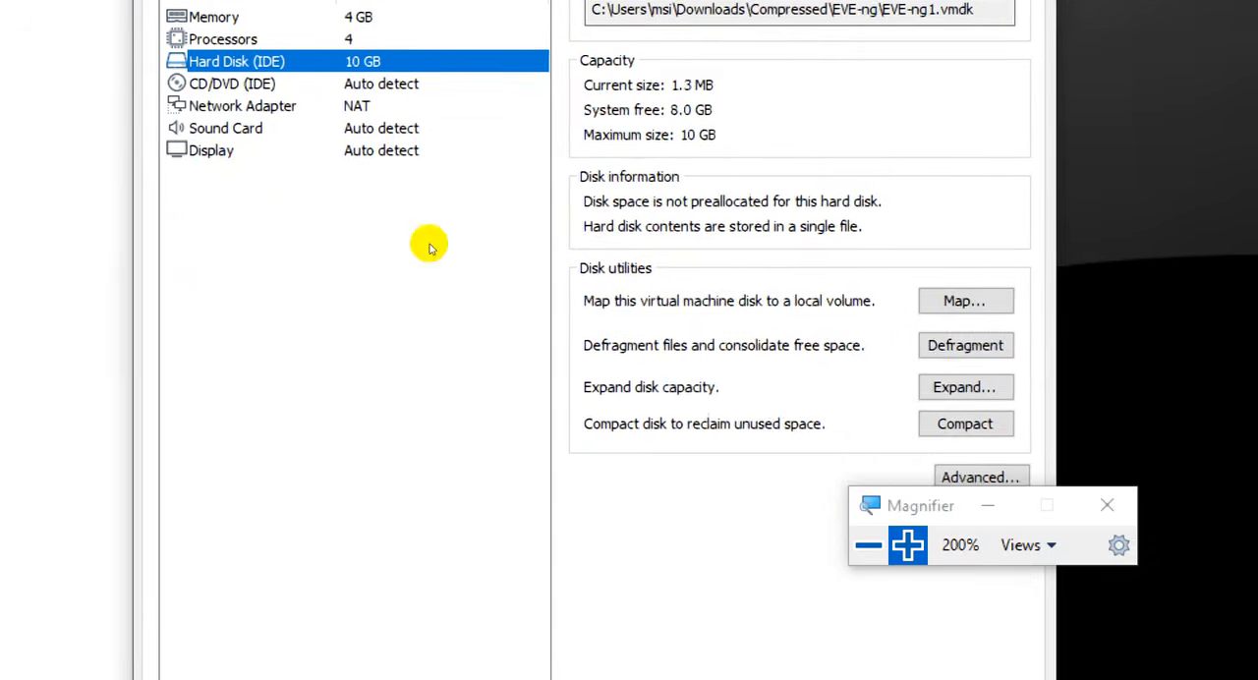
{"action": "key", "text": "super+minus"}
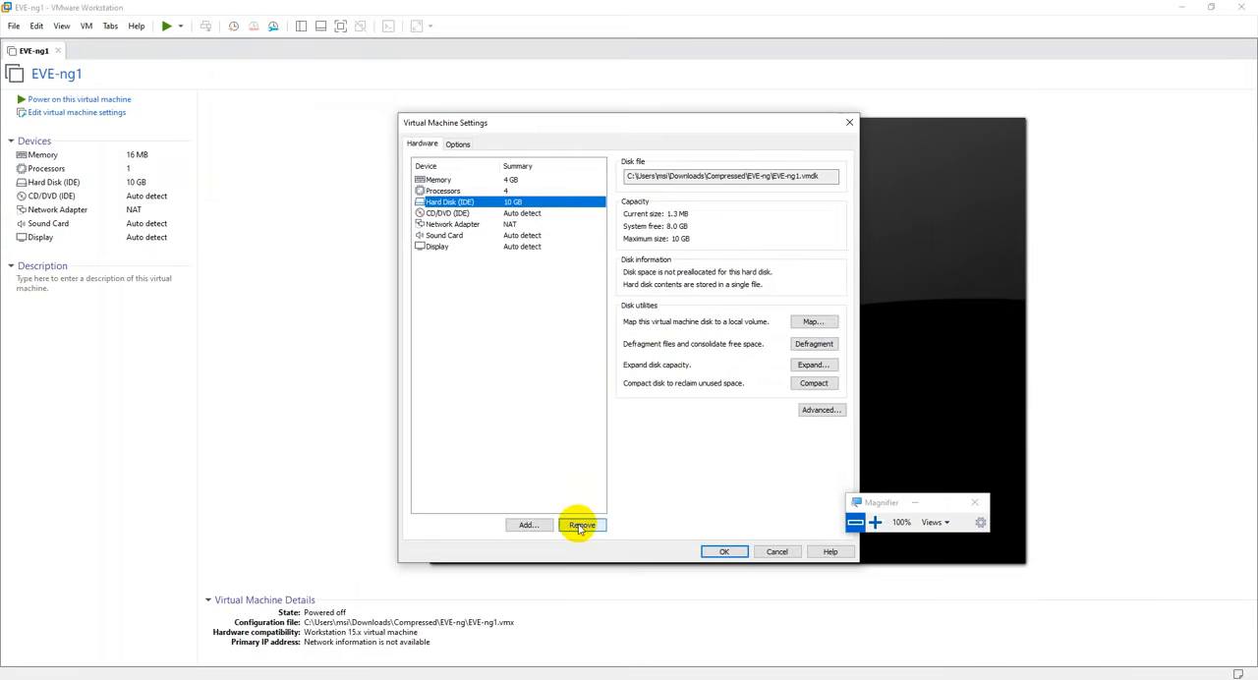
{"action": "left_click", "coordinate": [582, 528]}
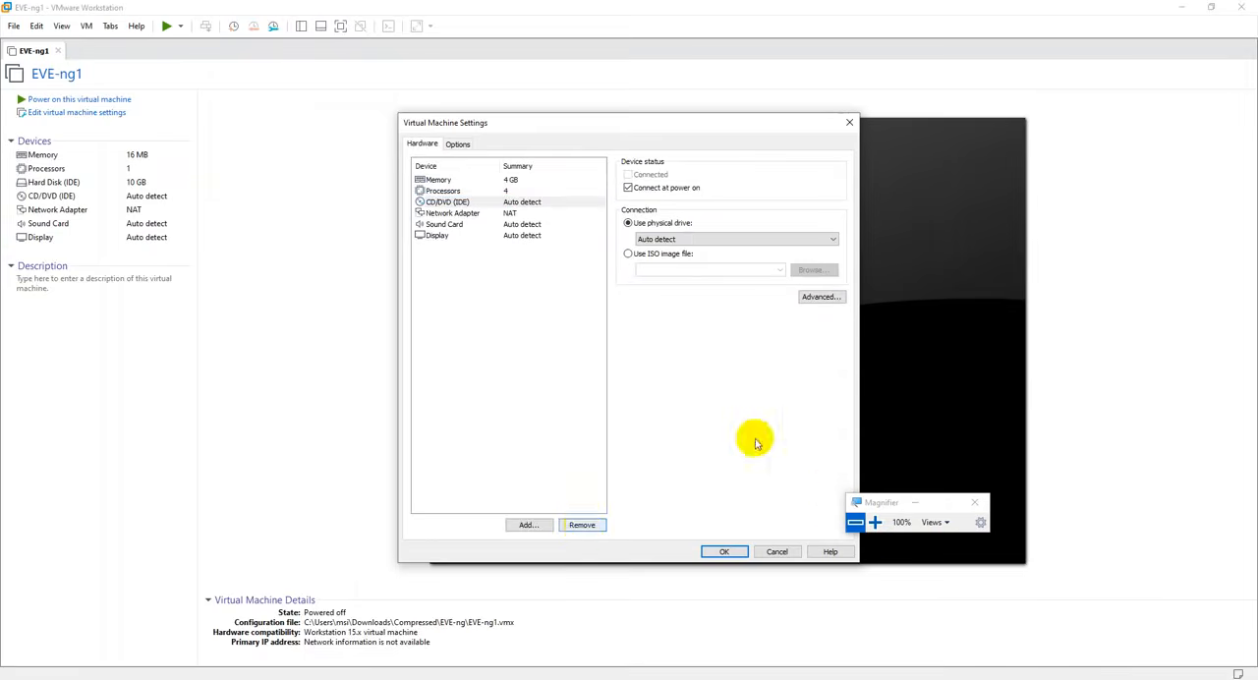
- Start adding an IDE hard disk to the virtual machine, choosing to use an existing virtual disk
{"action": "left_click", "coordinate": [874, 522]}
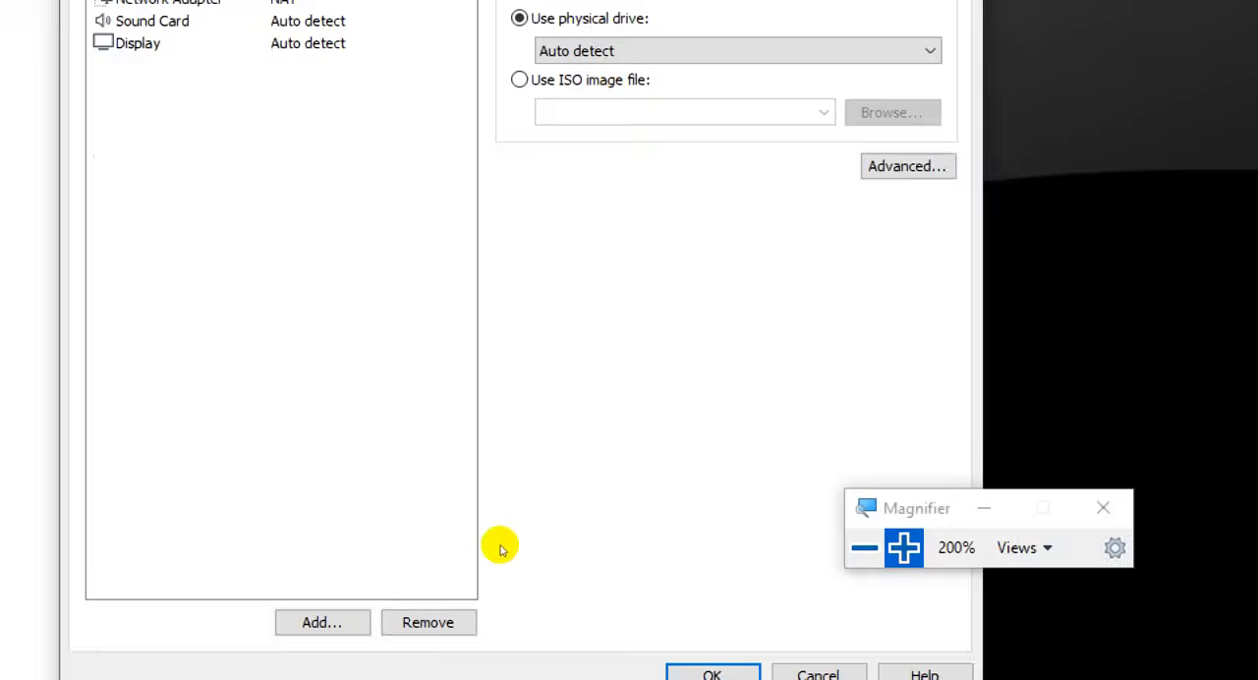
{"action": "left_click", "coordinate": [540, 531]}
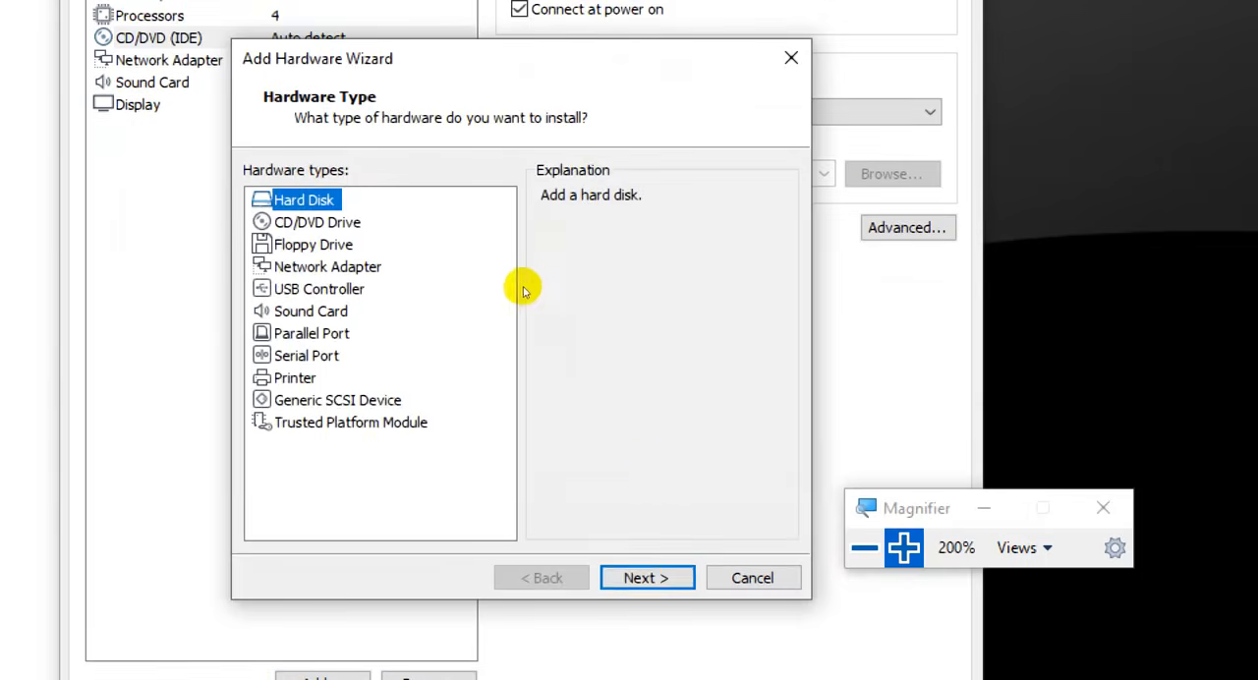
{"action": "key", "text": "Return"}
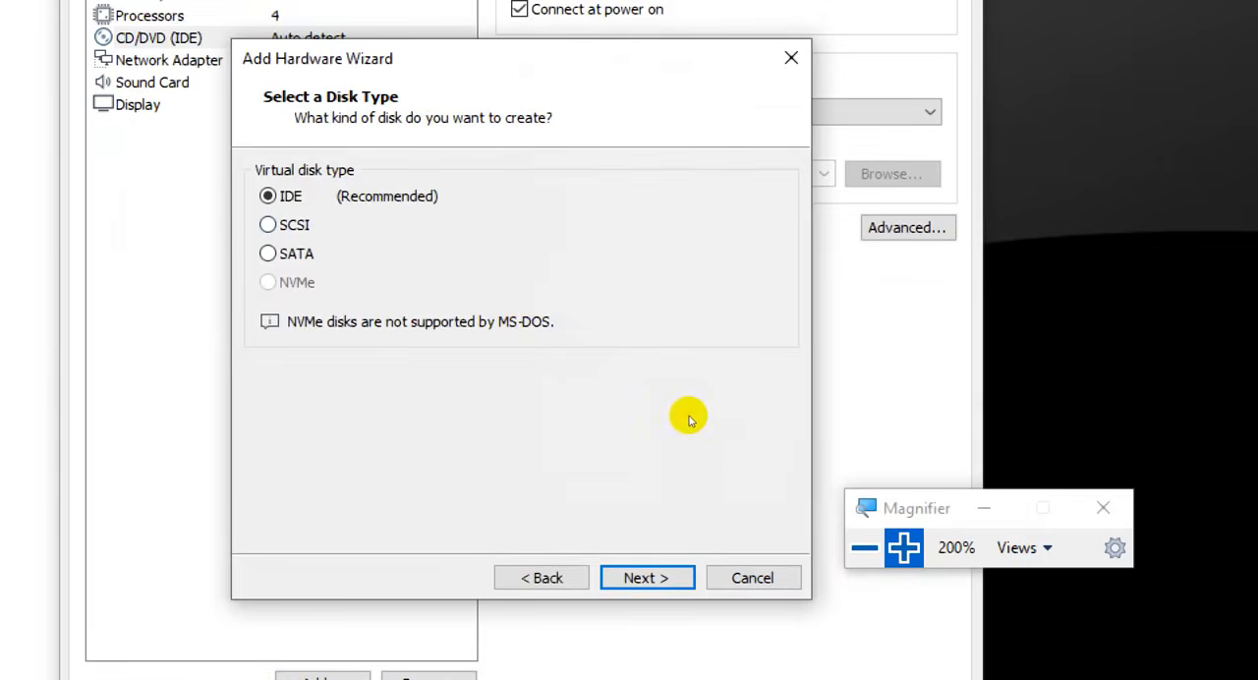
{"action": "key", "text": "Return"}
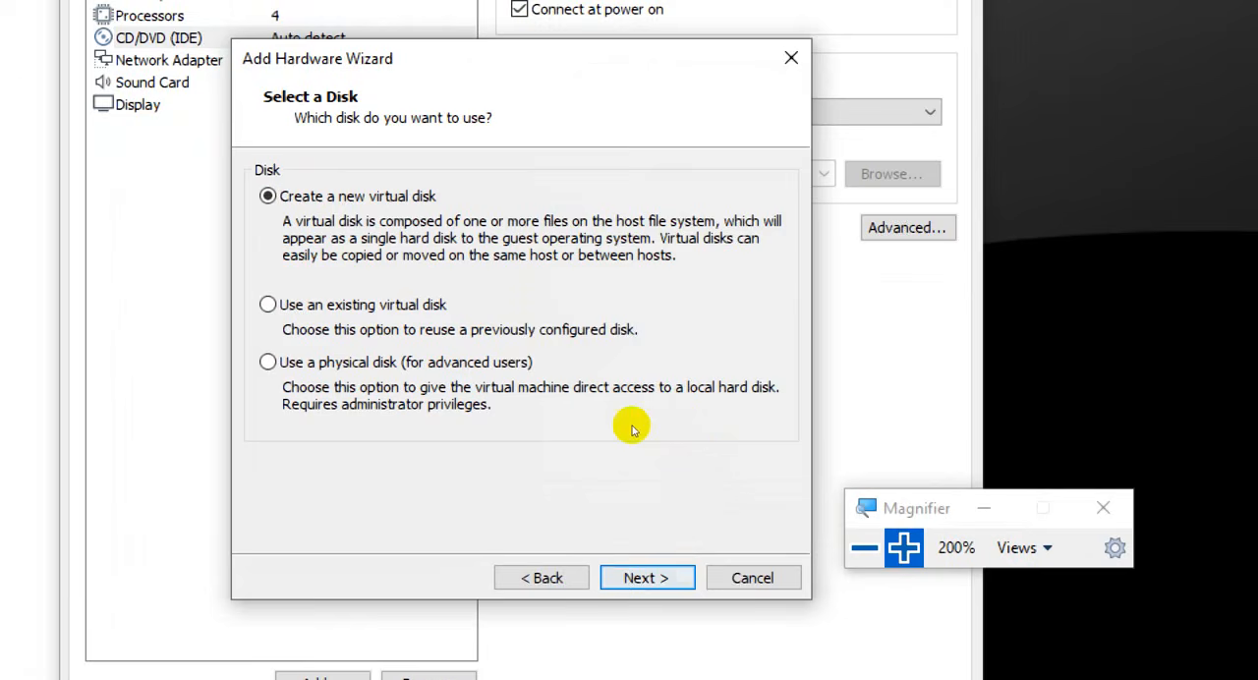
{"action": "left_click", "coordinate": [565, 331]}
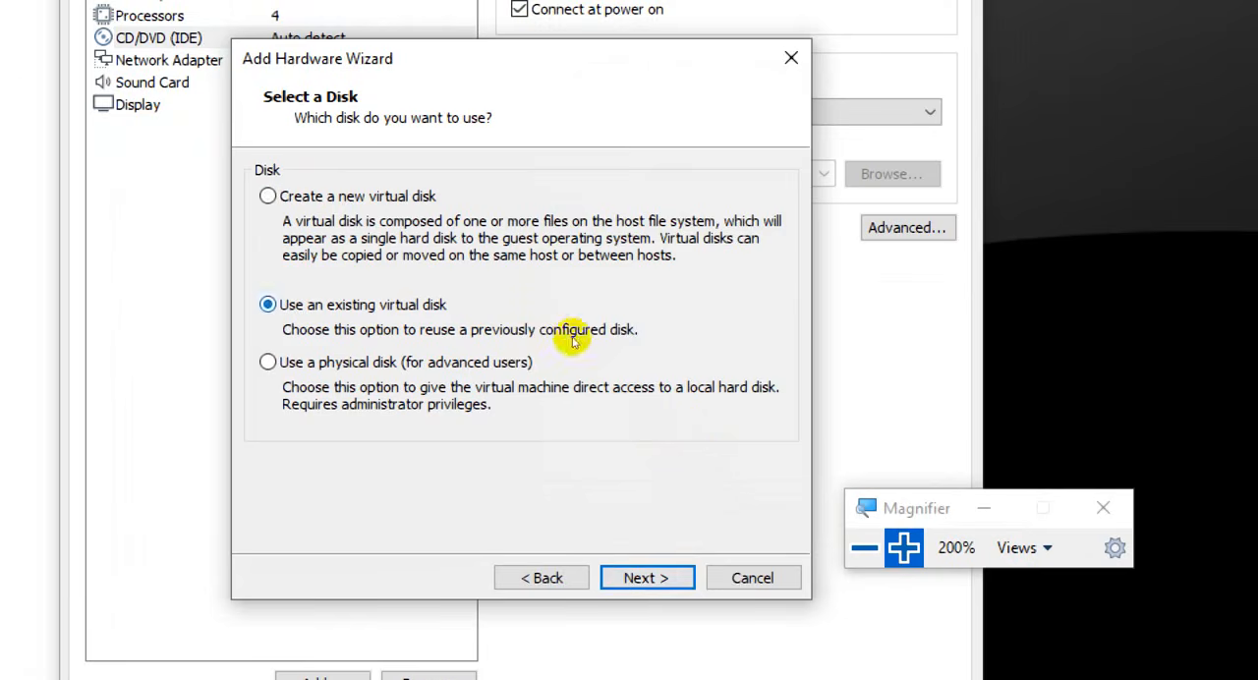
{"action": "key", "text": "Return"}
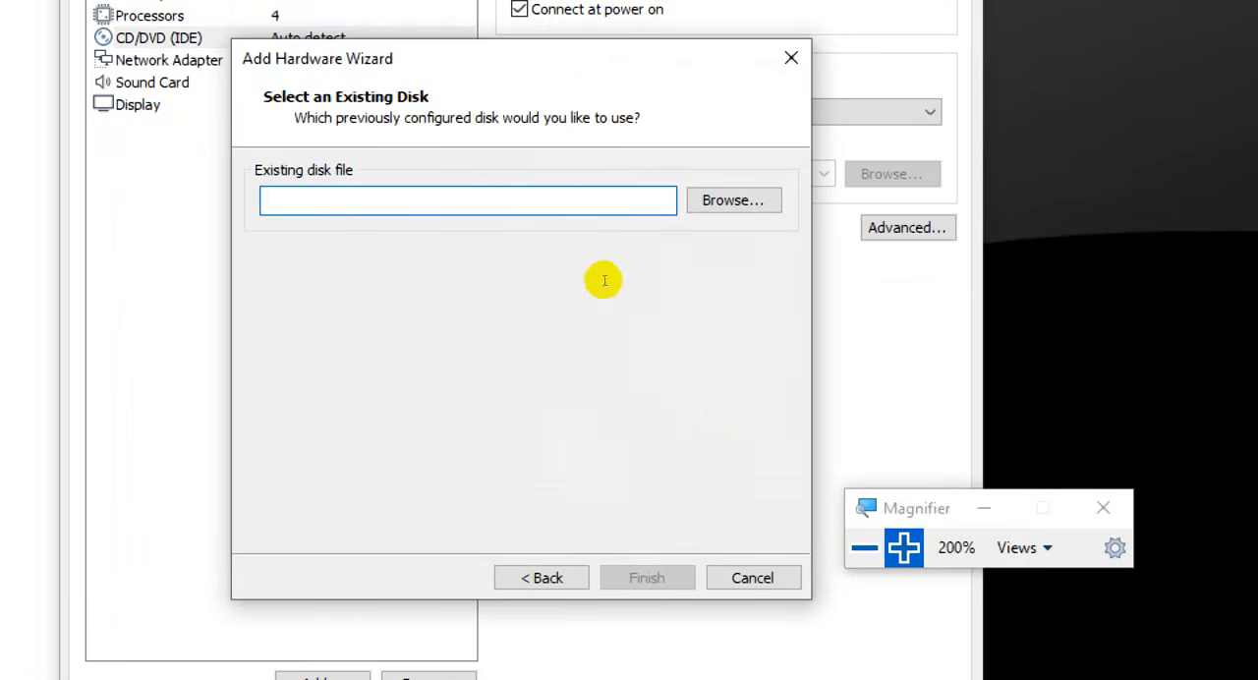
- Select SPOTO-EVE-disk1.vmdk from Downloads > Compressed > EVE-ng as the existing disk, finish adding it and save the virtual machine settings
{"action": "key", "text": "Return"}
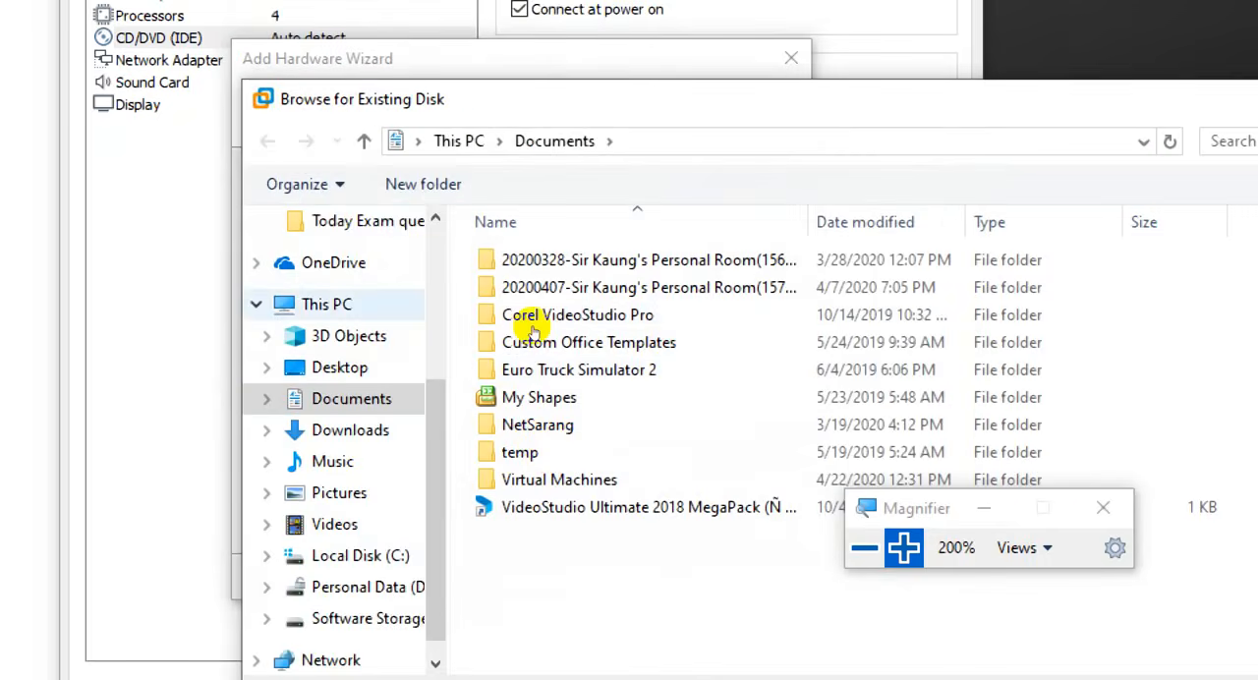
{"action": "key", "text": "Down"}
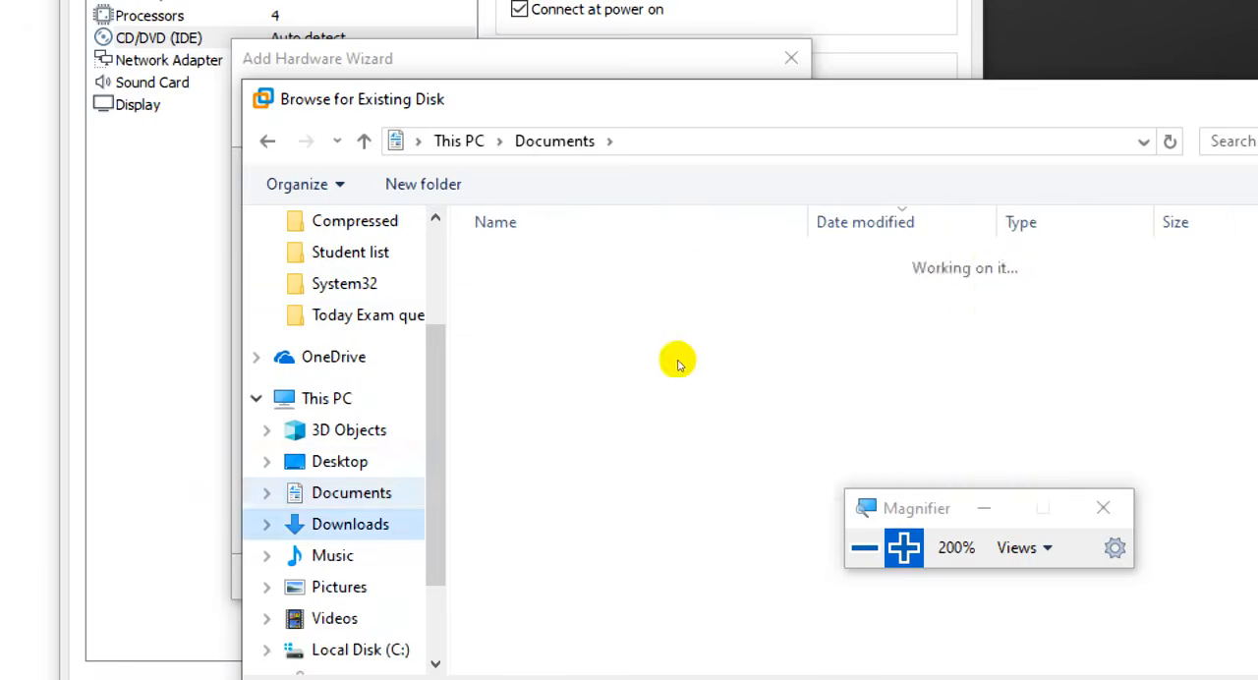
{"action": "double_click", "coordinate": [648, 298]}
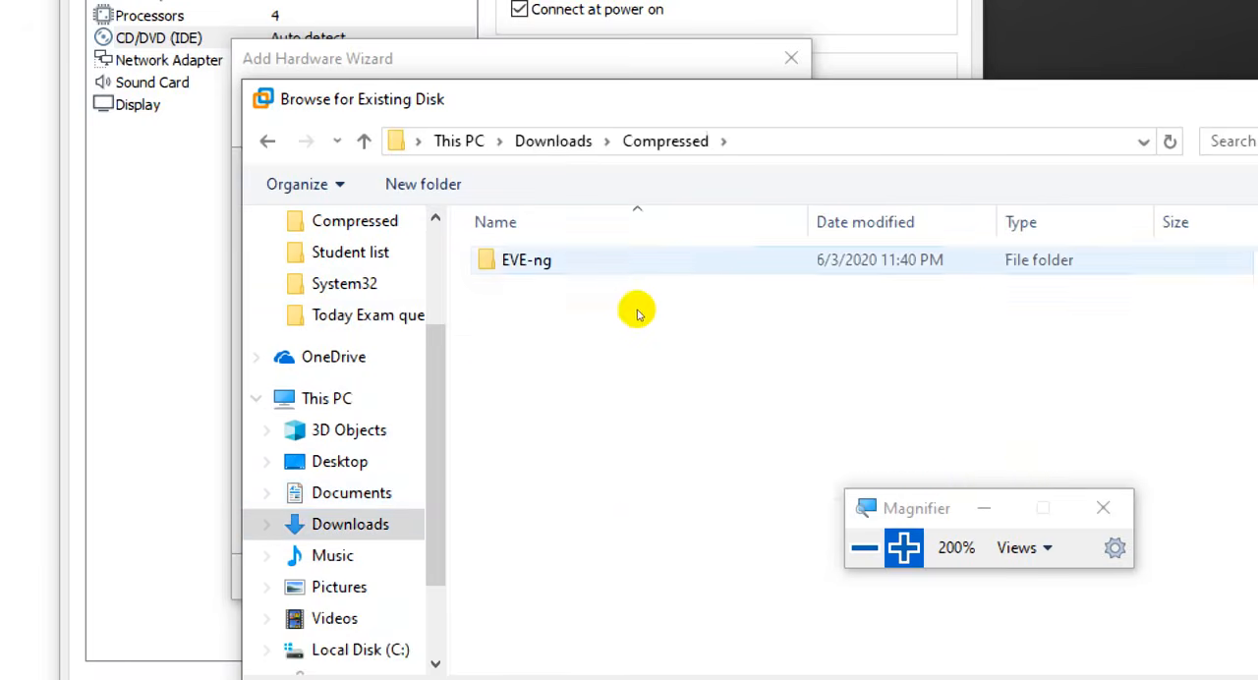
{"action": "double_click", "coordinate": [635, 263]}
{"action": "left_click", "coordinate": [661, 350]}
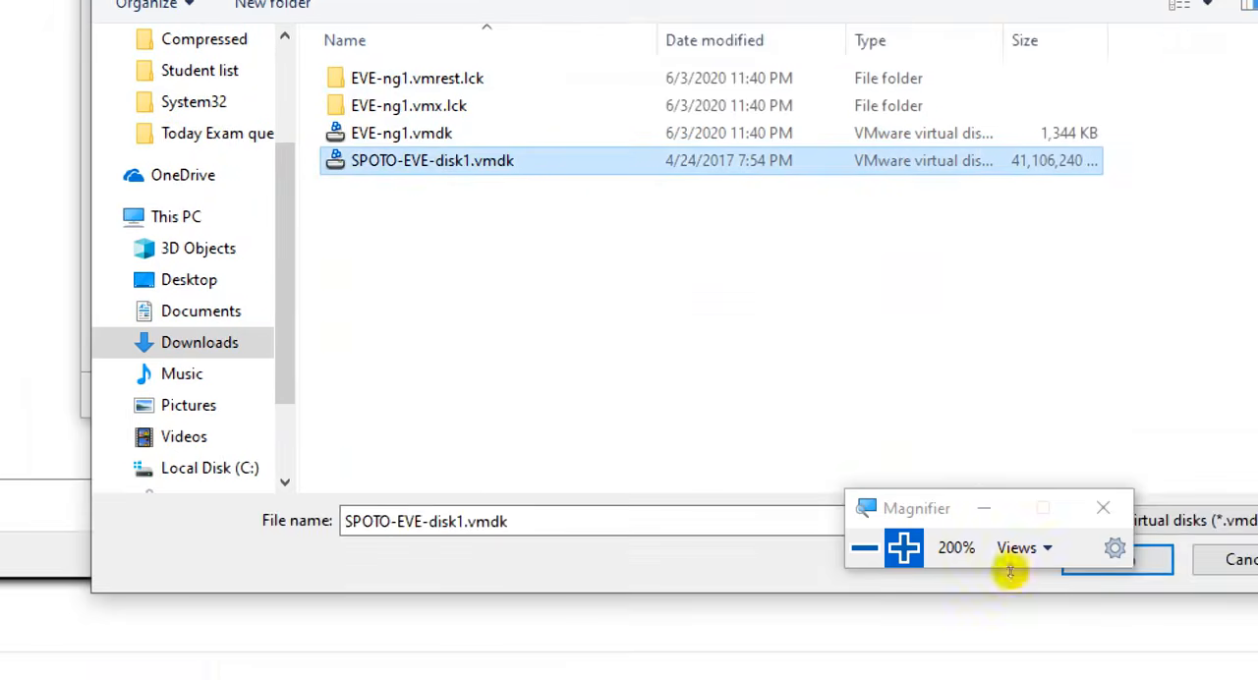
{"action": "key", "text": "Return"}
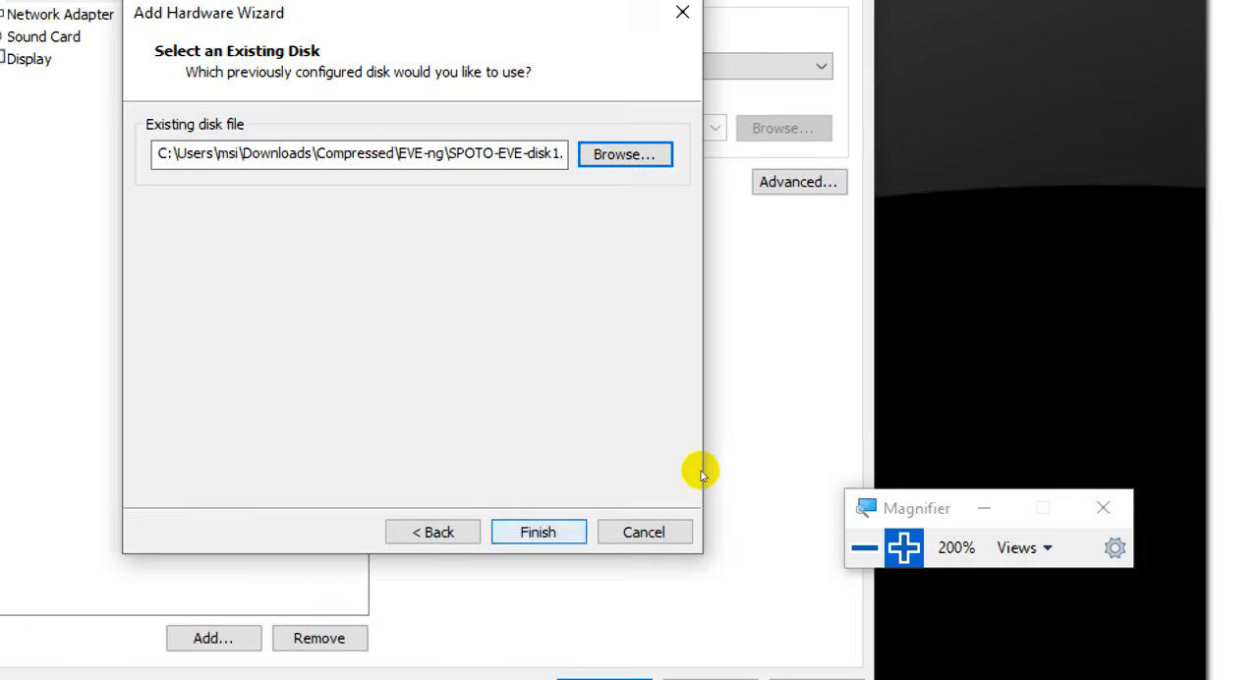
{"action": "left_click", "coordinate": [539, 532]}
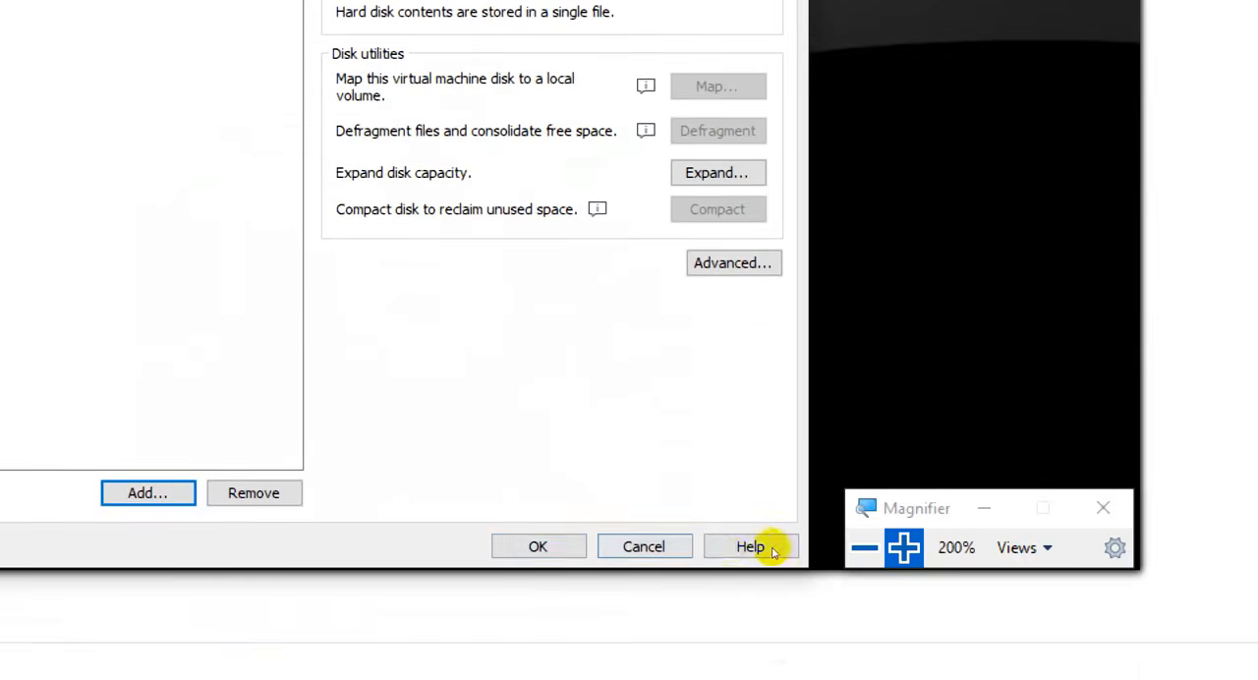
{"action": "left_click", "coordinate": [538, 547]}
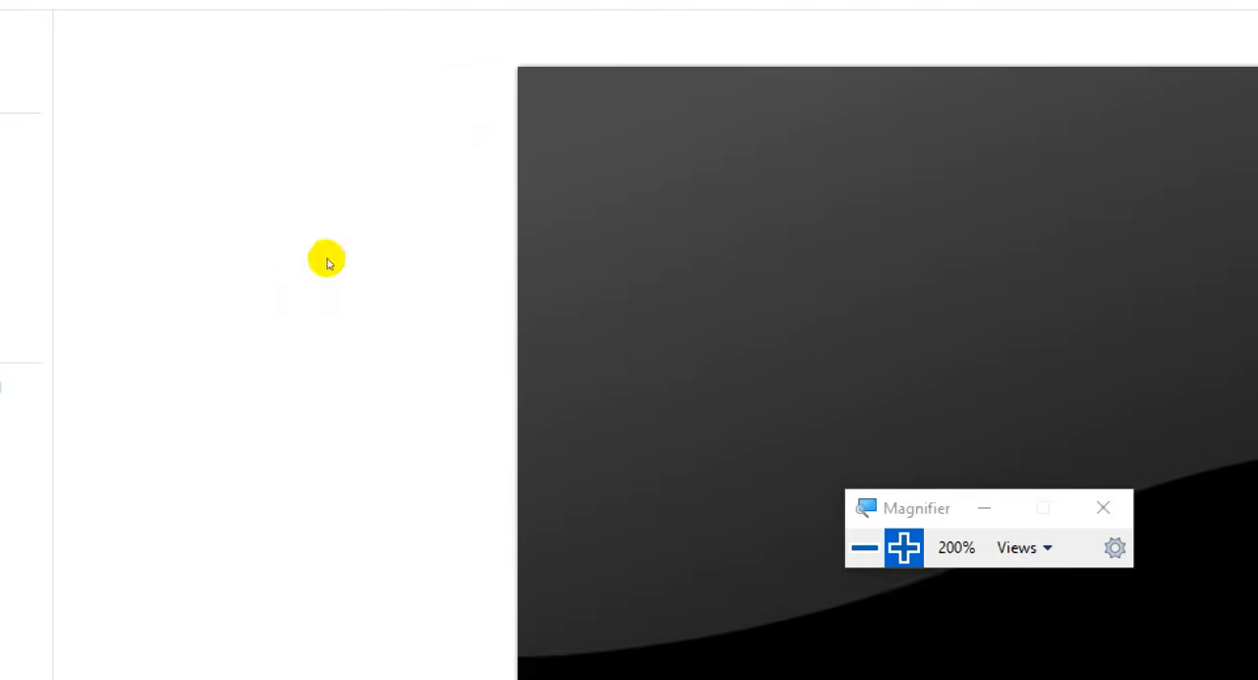
- Set the virtual machine's network adapter to Host-only and save the settings
{"action": "key", "text": "super+minus"}
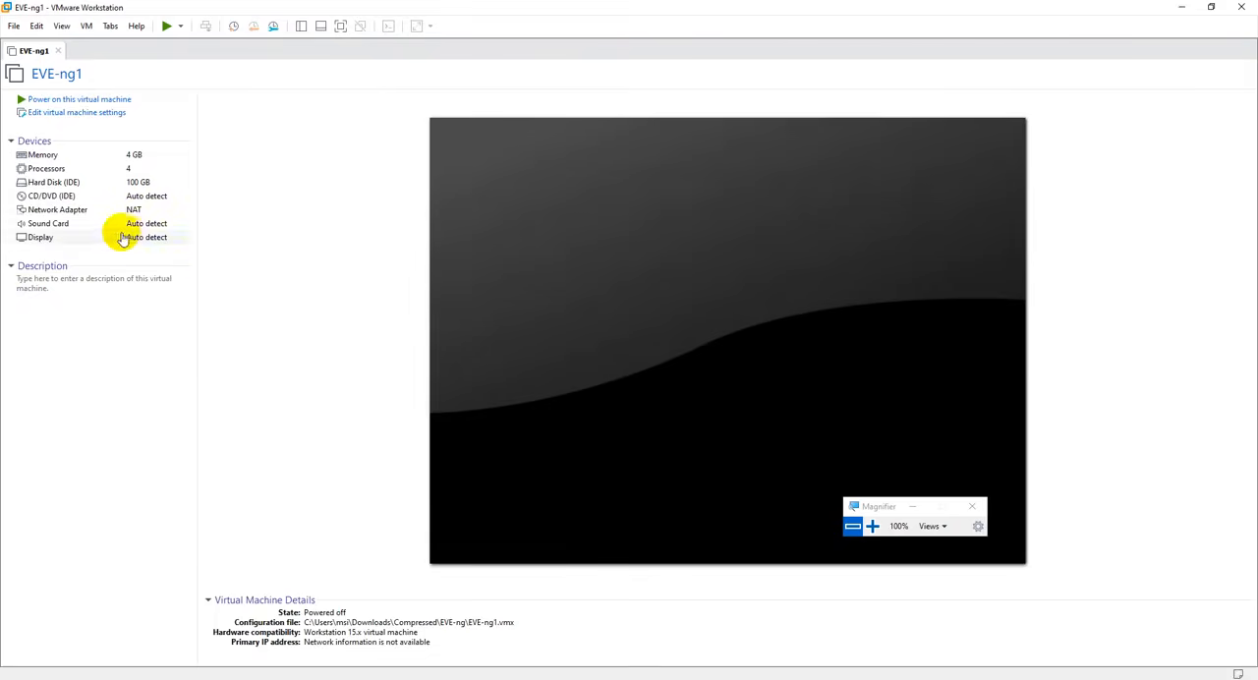
{"action": "left_click", "coordinate": [125, 213]}
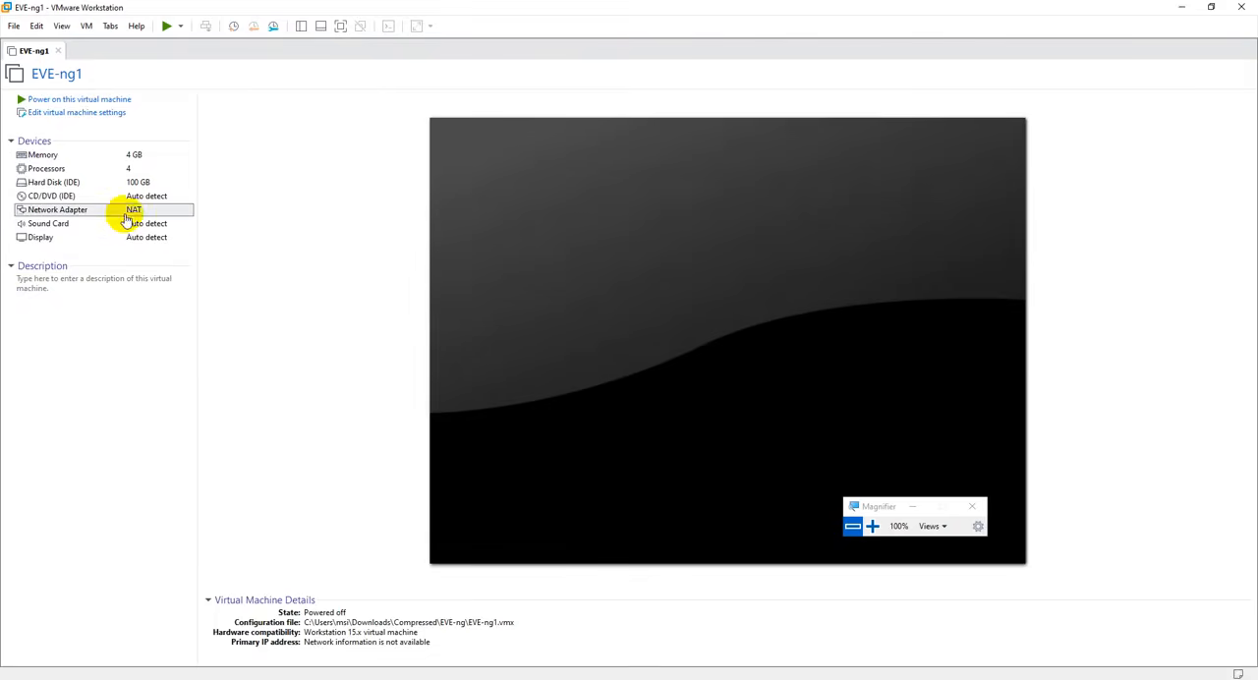
{"action": "left_click", "coordinate": [872, 526]}
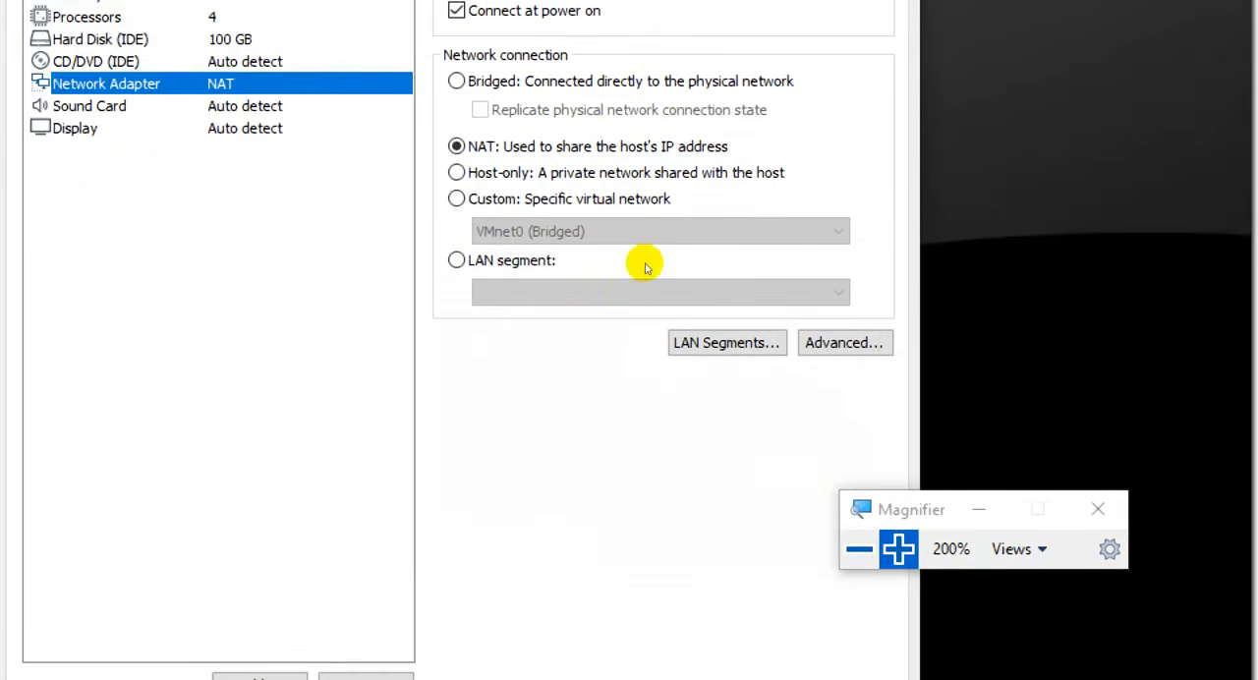
{"action": "left_click", "coordinate": [458, 172]}
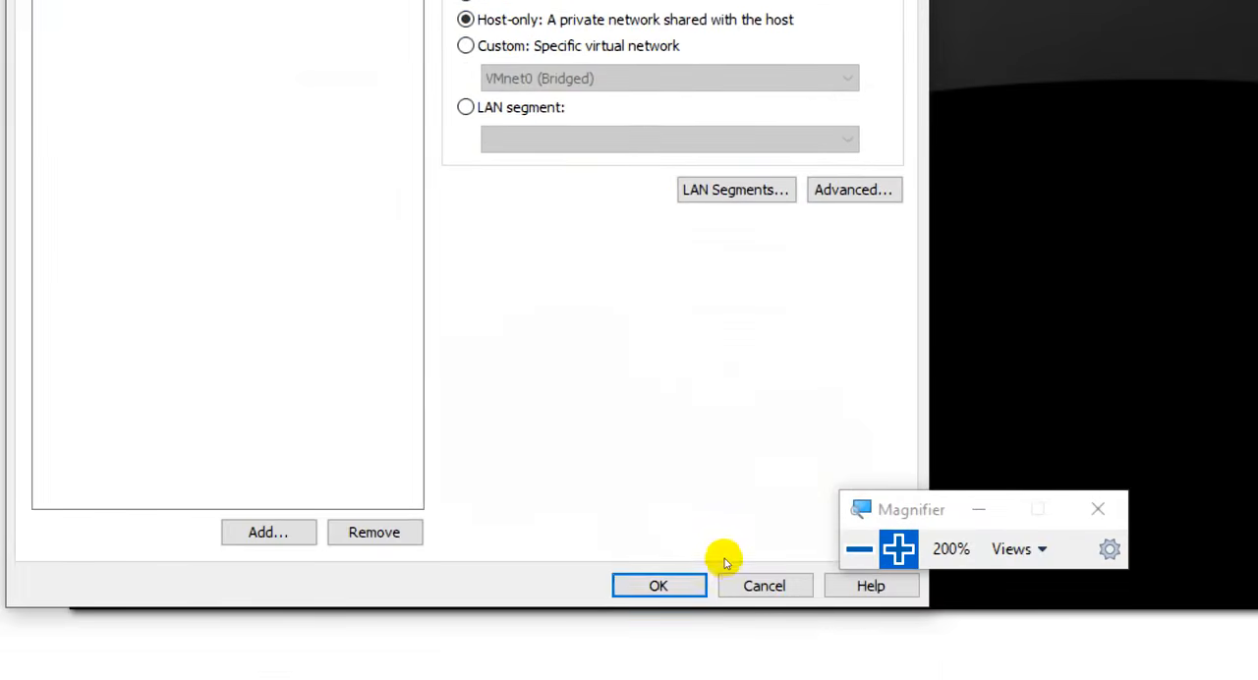
{"action": "left_click", "coordinate": [693, 580]}
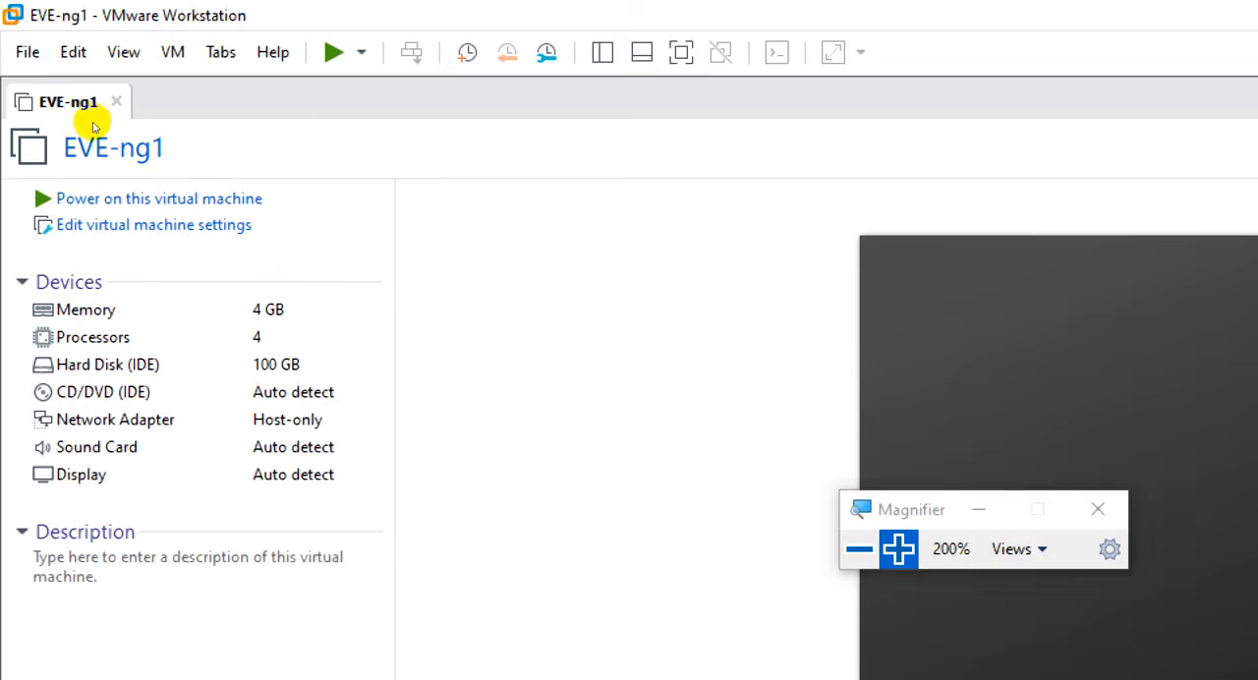
- Power on EVE-ng1, decline connecting the virtual device ide1:0 at every power-on, and check the console for the web address
{"action": "left_click", "coordinate": [89, 99]}
{"action": "left_click", "coordinate": [160, 199]}
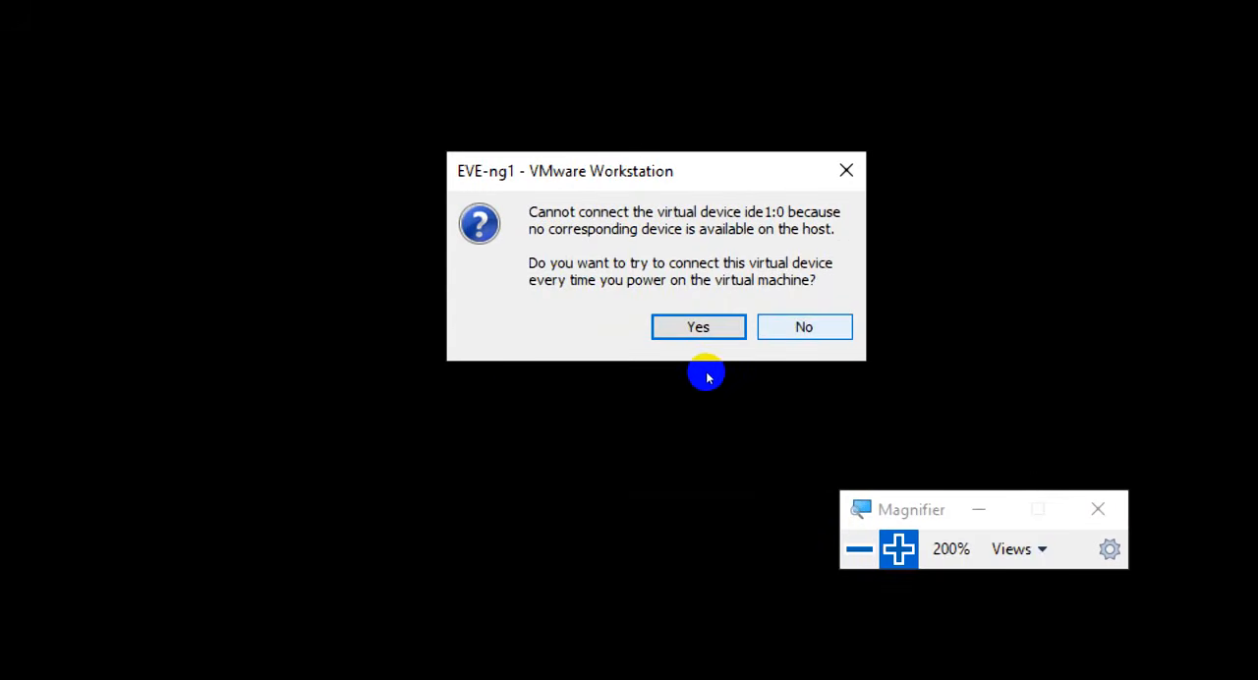
{"action": "left_click", "coordinate": [804, 327]}
{"action": "left_click", "coordinate": [860, 548]}
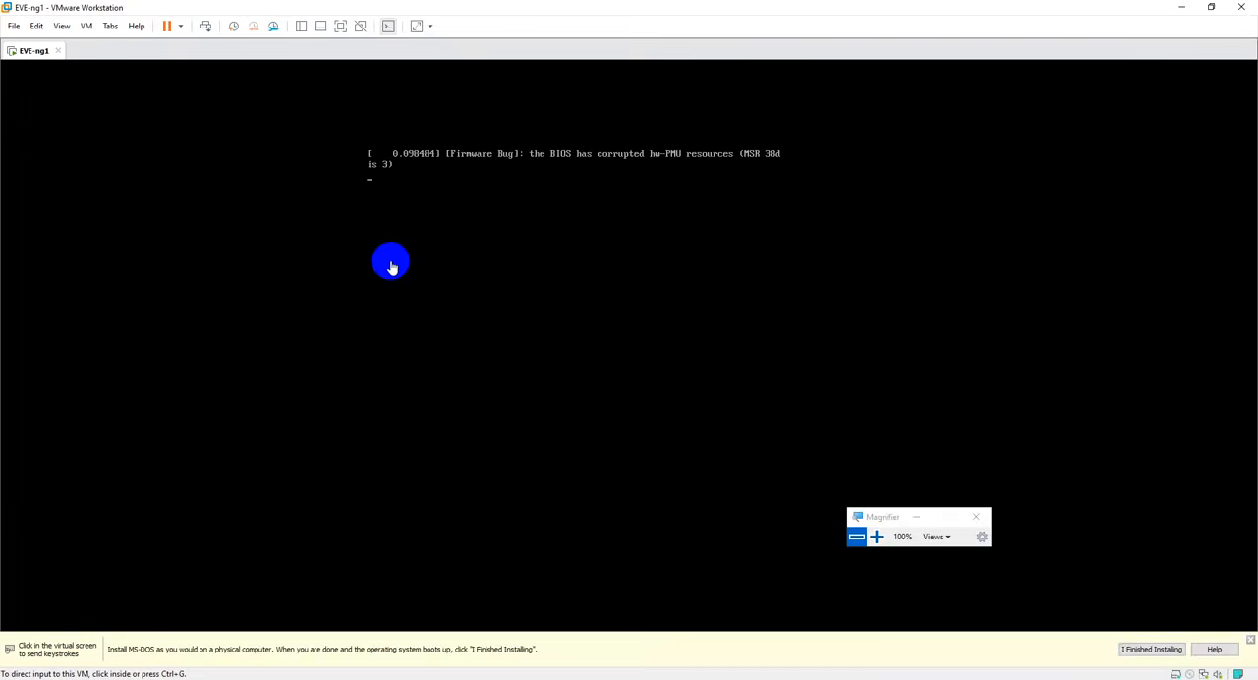
{"action": "left_click", "coordinate": [878, 536]}
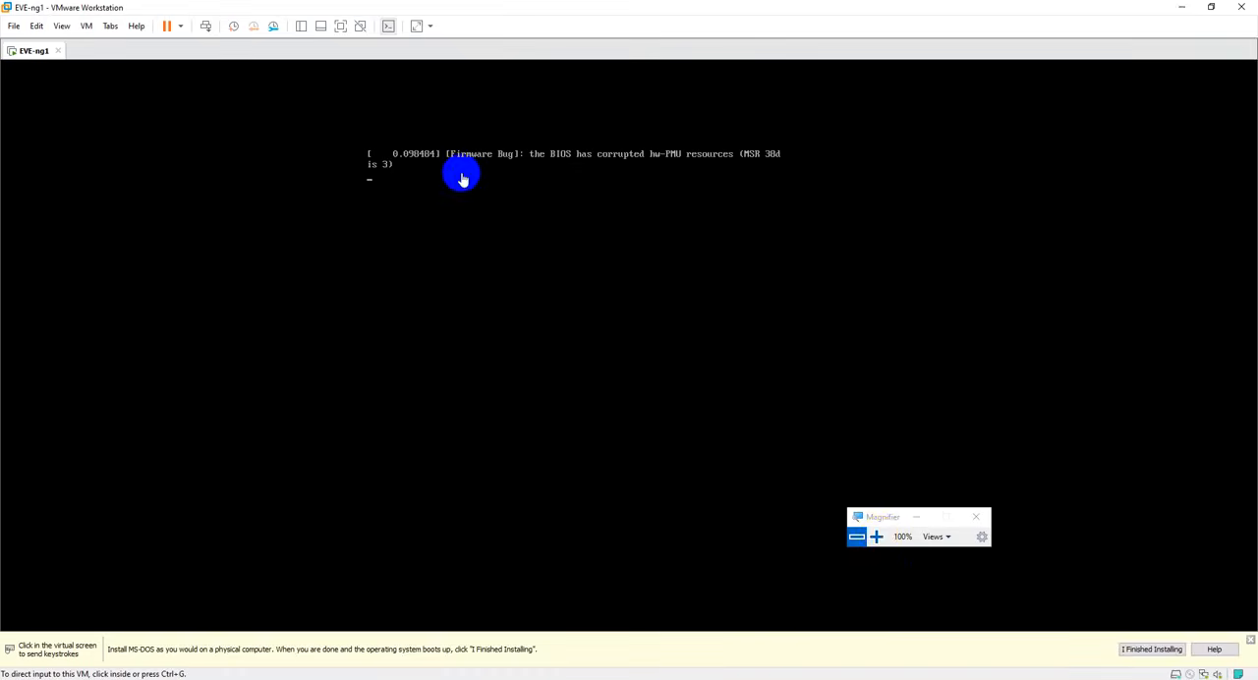
{"action": "left_click", "coordinate": [876, 536]}
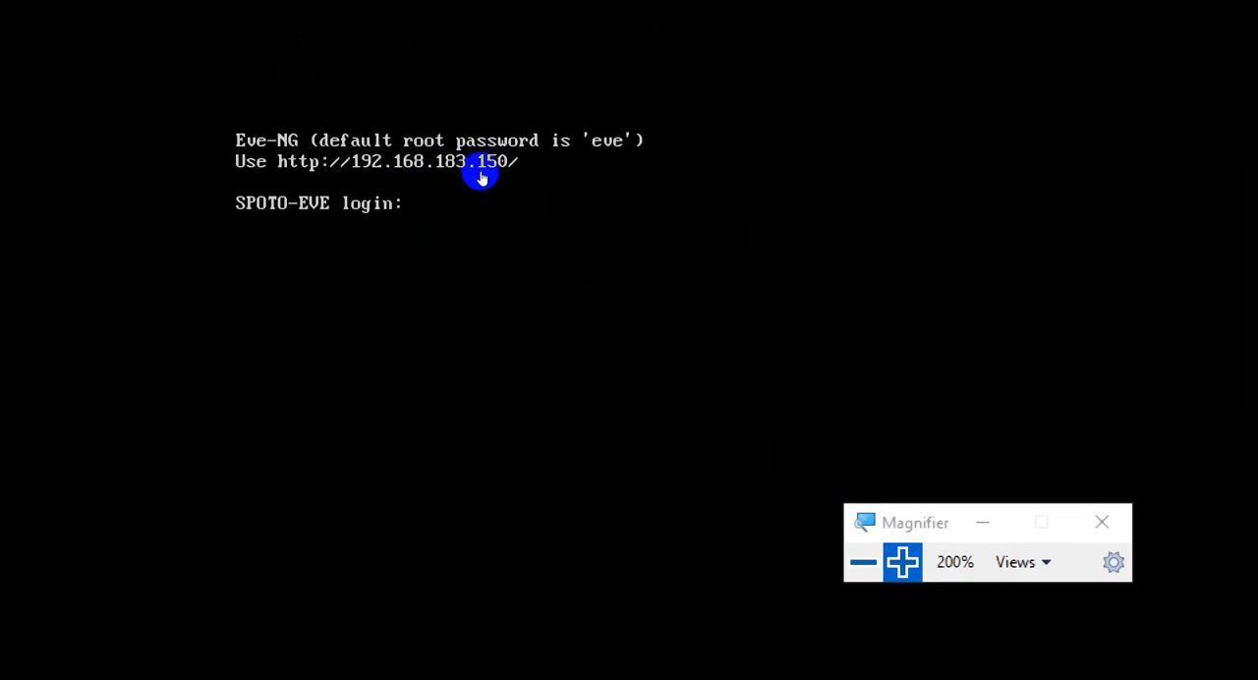
{"action": "key", "text": "super+minus"}
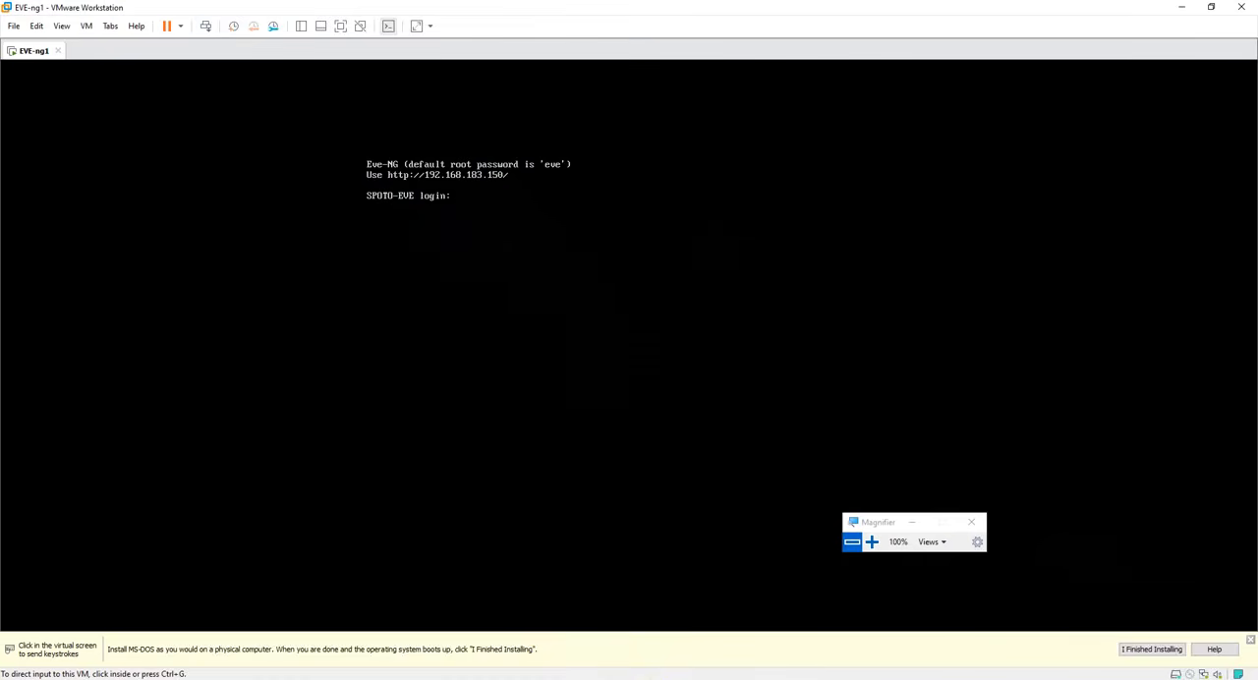
- Switch to Firefox and load 192.168.183.150 in a new tab, checking the address against the virtual machine's console
{"action": "key", "text": "alt+Tab"}
{"action": "key", "text": "ctrl+t"}
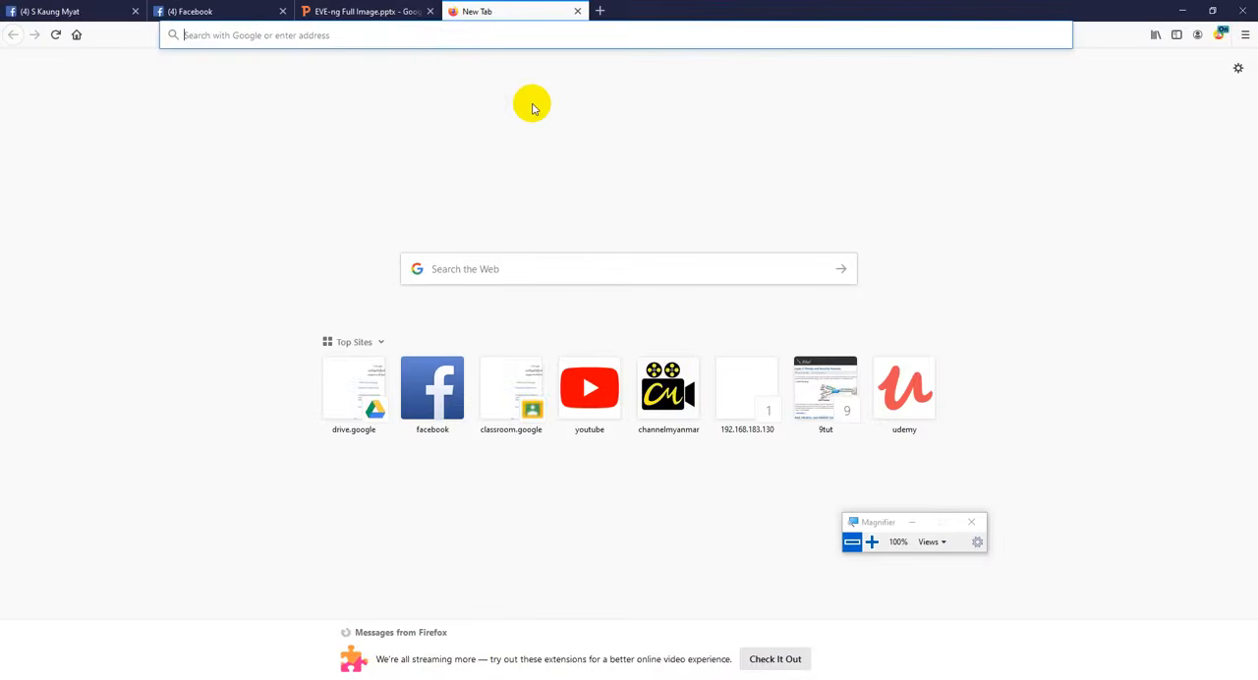
{"action": "type", "text": "192"}
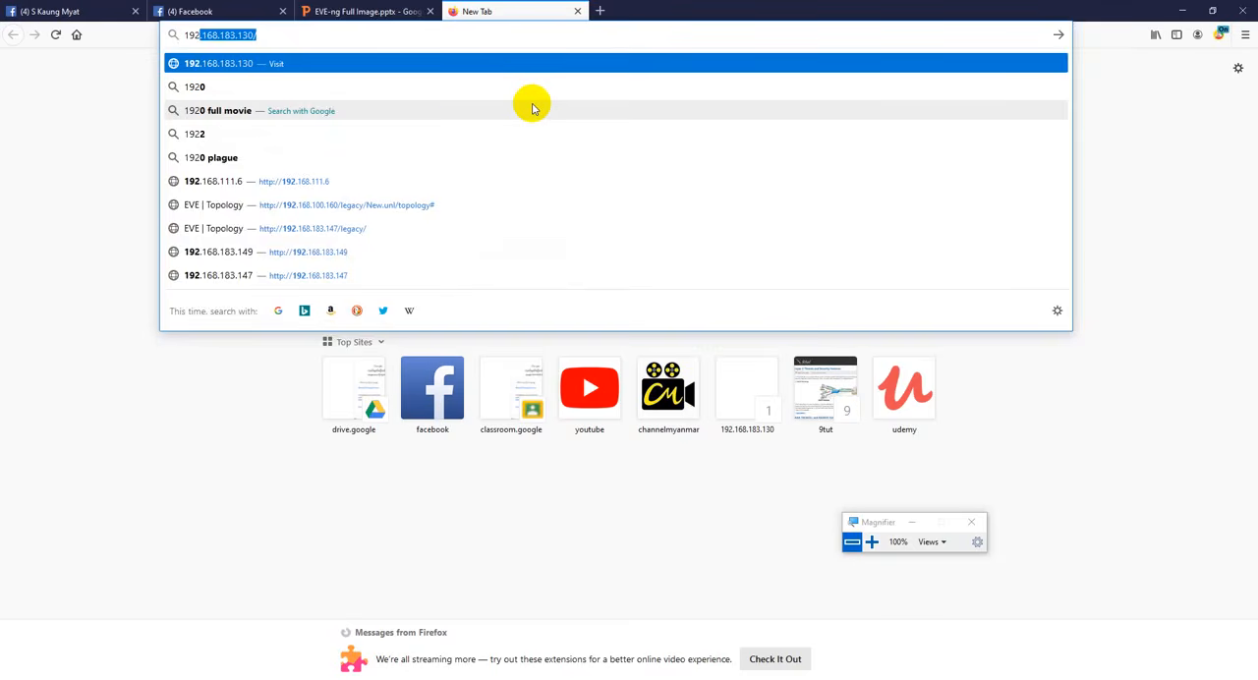
{"action": "type", "text": "2.1"}
{"action": "key", "text": "BackSpace"}
{"action": "type", "text": ".168"}
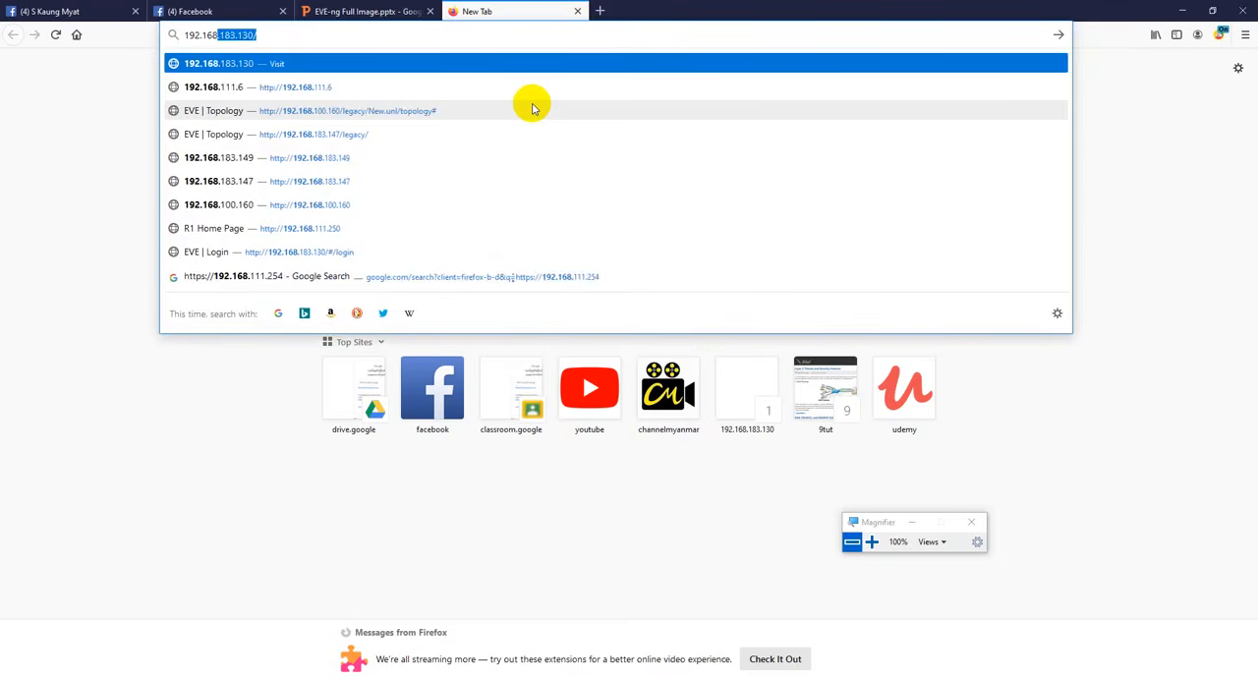
{"action": "type", "text": ".183.150"}
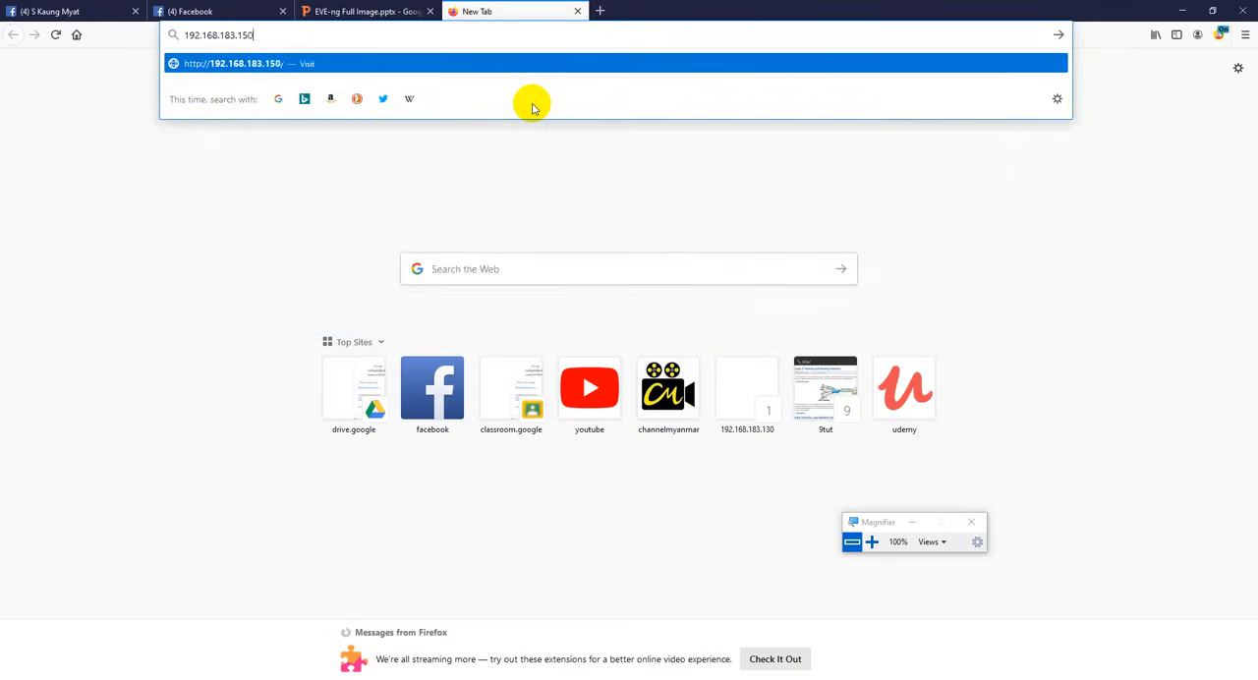
{"action": "key", "text": "Return"}
{"action": "left_click_drag", "start_coordinate": [770, 7], "coordinate": [556, 283]}
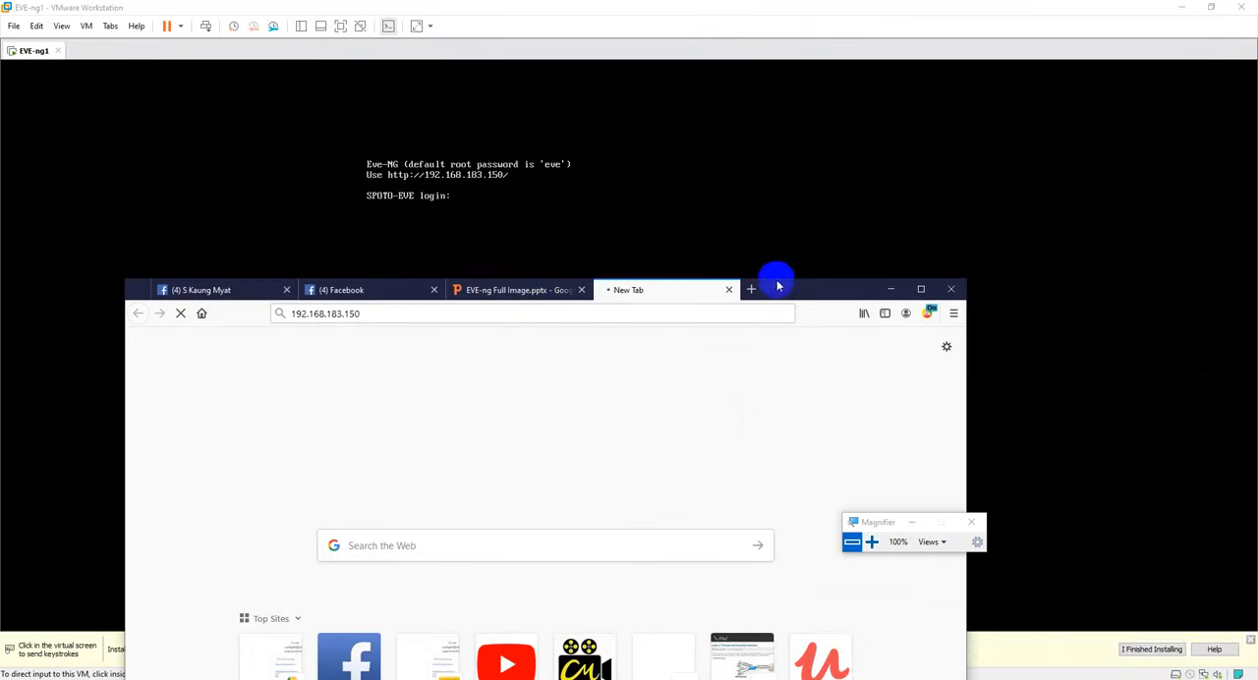
{"action": "left_click_drag", "start_coordinate": [775, 278], "coordinate": [953, 300]}
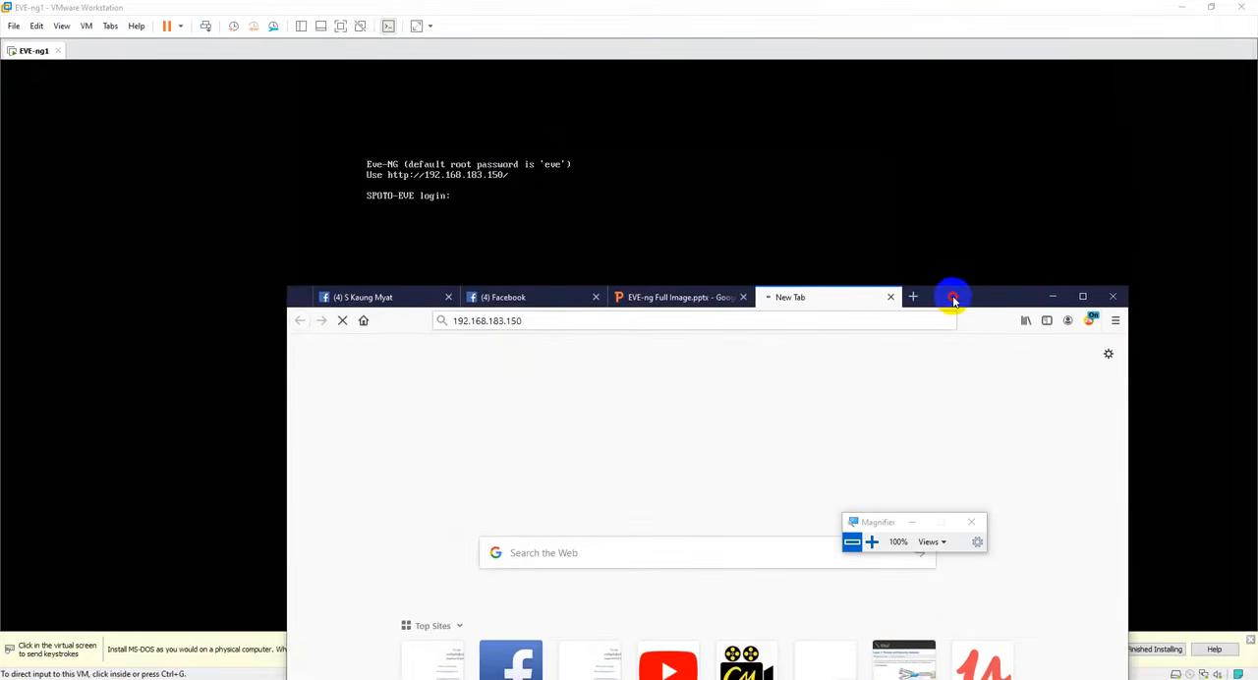
{"action": "double_click", "coordinate": [954, 300]}
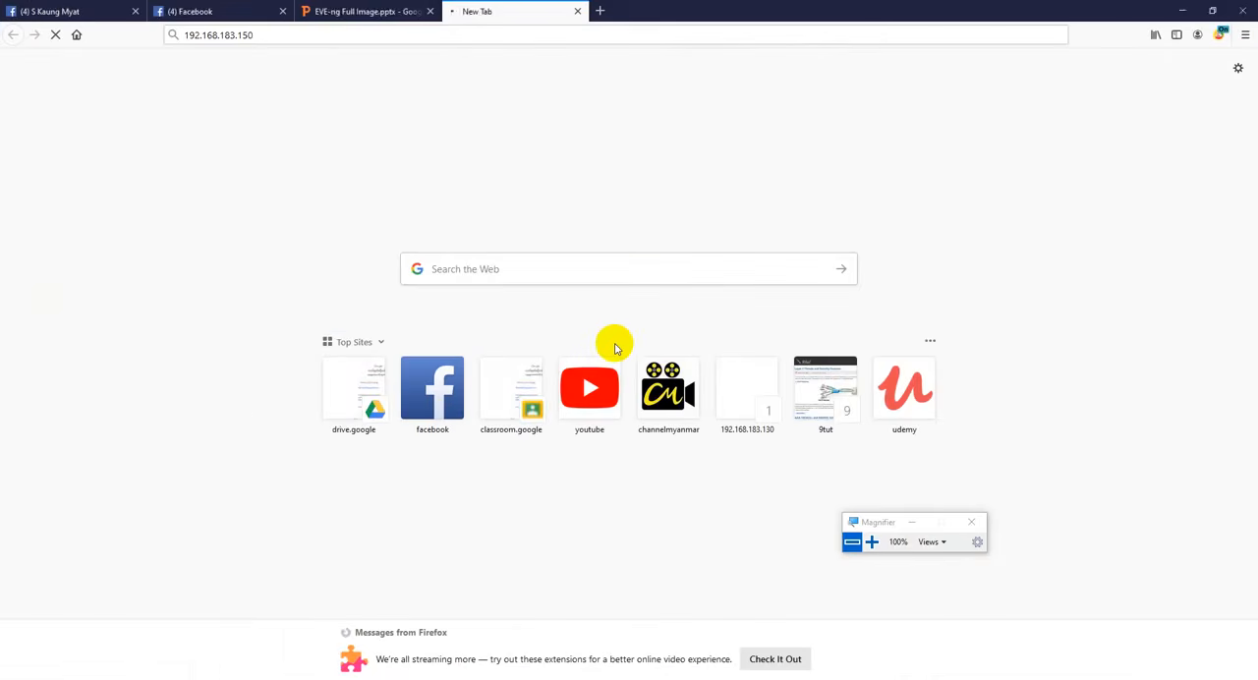
- Ping 192.168.183.150 from a Windows Command Prompt to test the connection to the virtual machine
{"action": "key", "text": "super+r"}
{"action": "key", "text": "Return"}
{"action": "type", "text": "ping 192.168.183.150"}
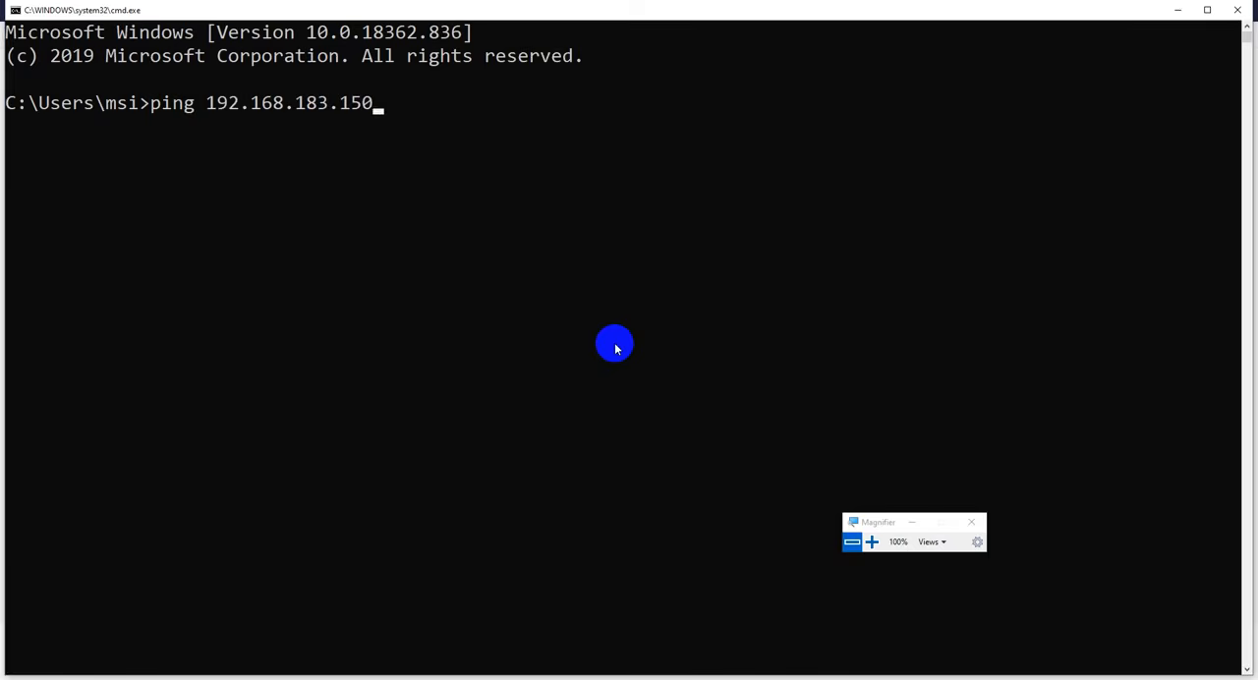
{"action": "key", "text": "Return"}
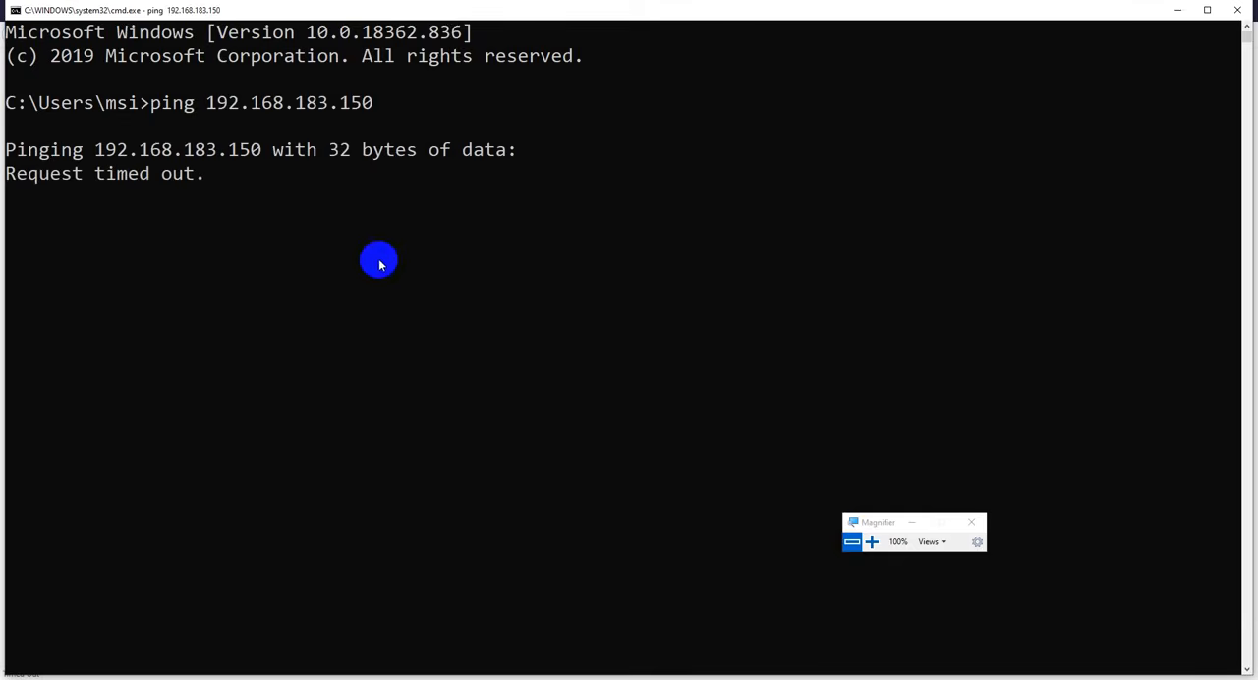
{"action": "left_click_drag", "start_coordinate": [391, 9], "coordinate": [832, 212]}
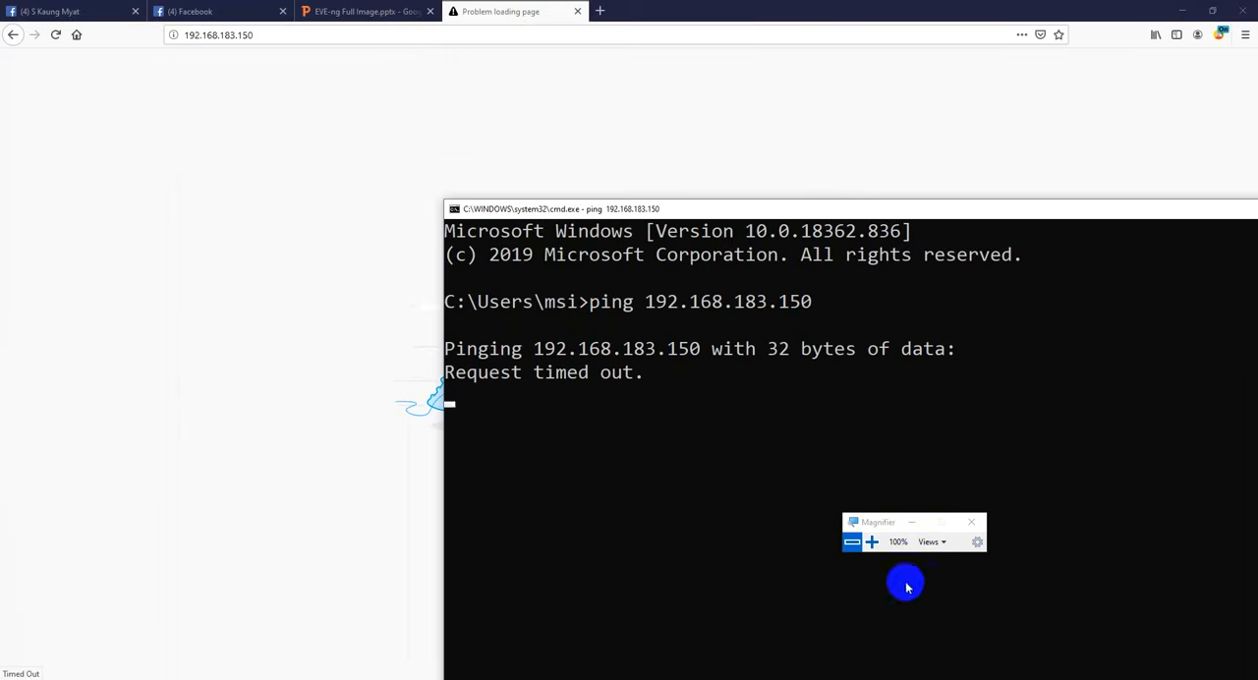
{"action": "left_click", "coordinate": [1101, 678]}
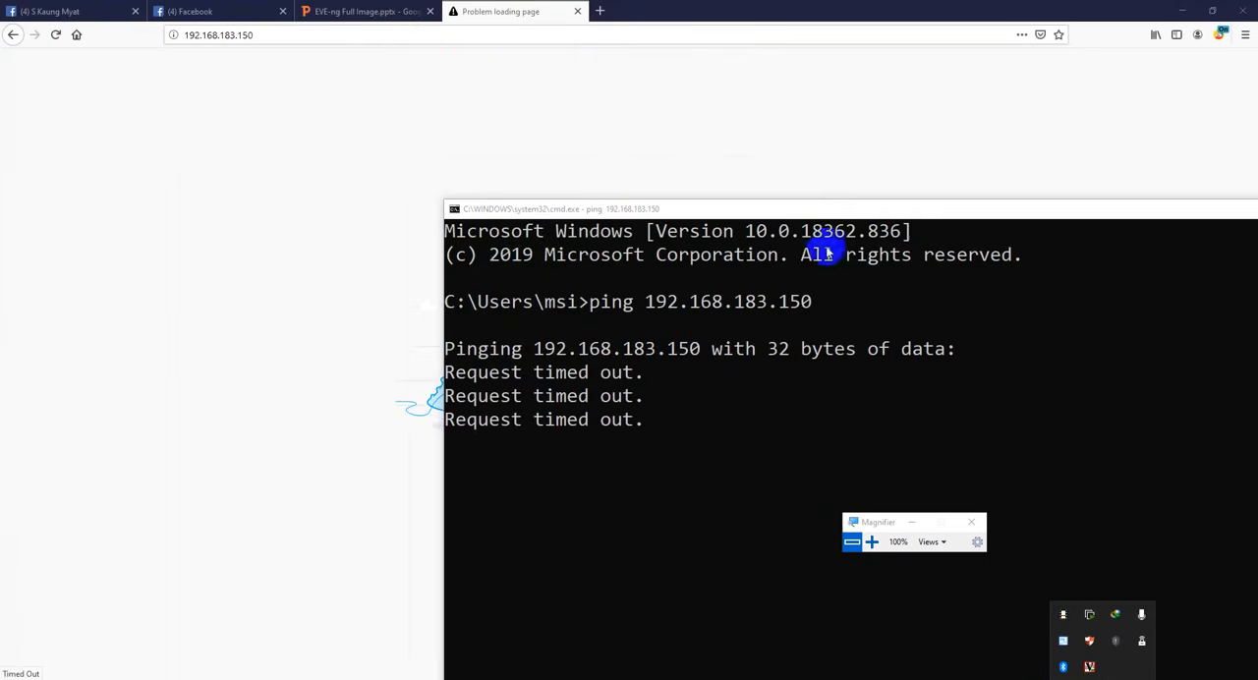
{"action": "left_click_drag", "start_coordinate": [839, 205], "coordinate": [700, 157]}
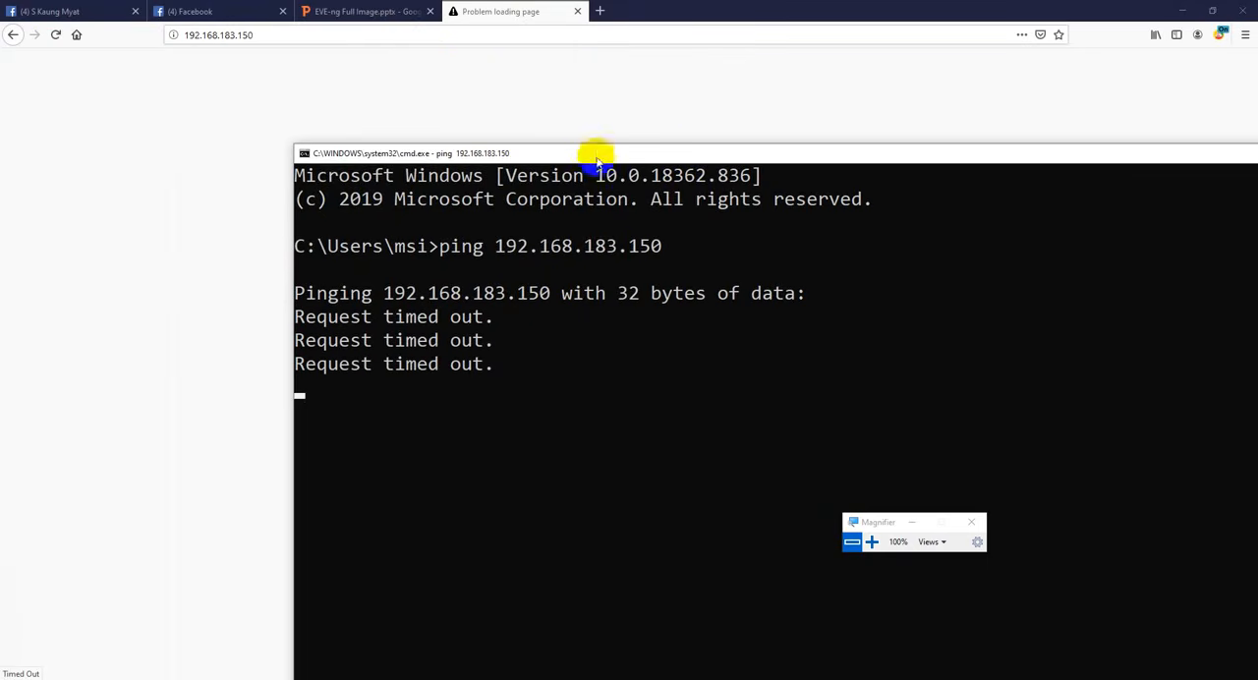
- Close the unloaded page's browser tab, recheck the address in the EVE-ng1 console, and ping 192.168.183.150 again from the Command Prompt
{"action": "left_click", "coordinate": [578, 12]}
{"action": "left_click_drag", "start_coordinate": [667, 9], "coordinate": [546, 391]}
{"action": "left_click", "coordinate": [493, 125]}
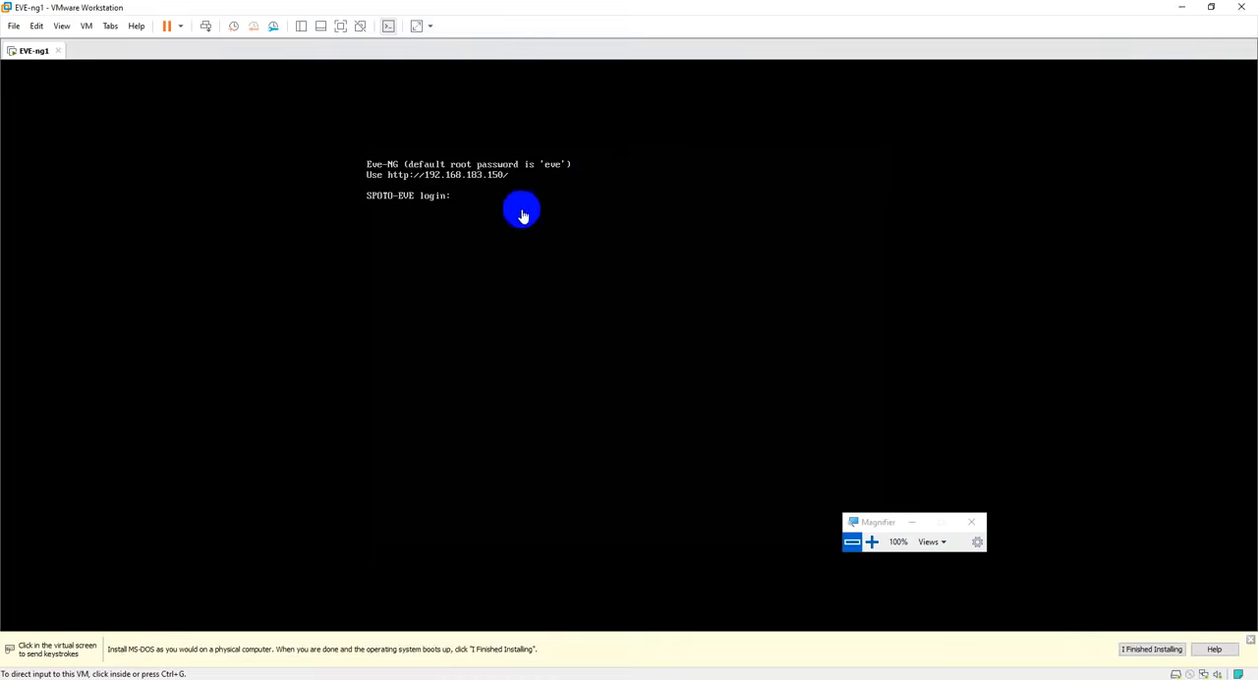
{"action": "left_click", "coordinate": [986, 676]}
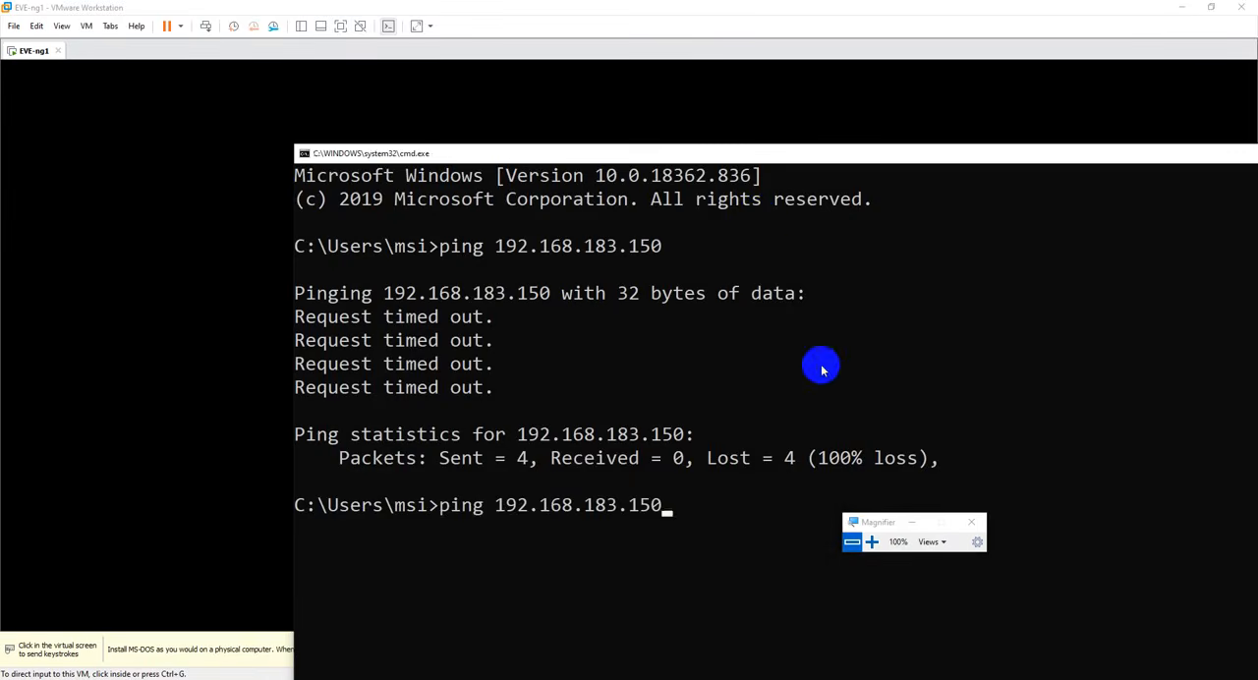
{"action": "key", "text": "Return"}
{"action": "left_click_drag", "start_coordinate": [754, 145], "coordinate": [725, 44]}
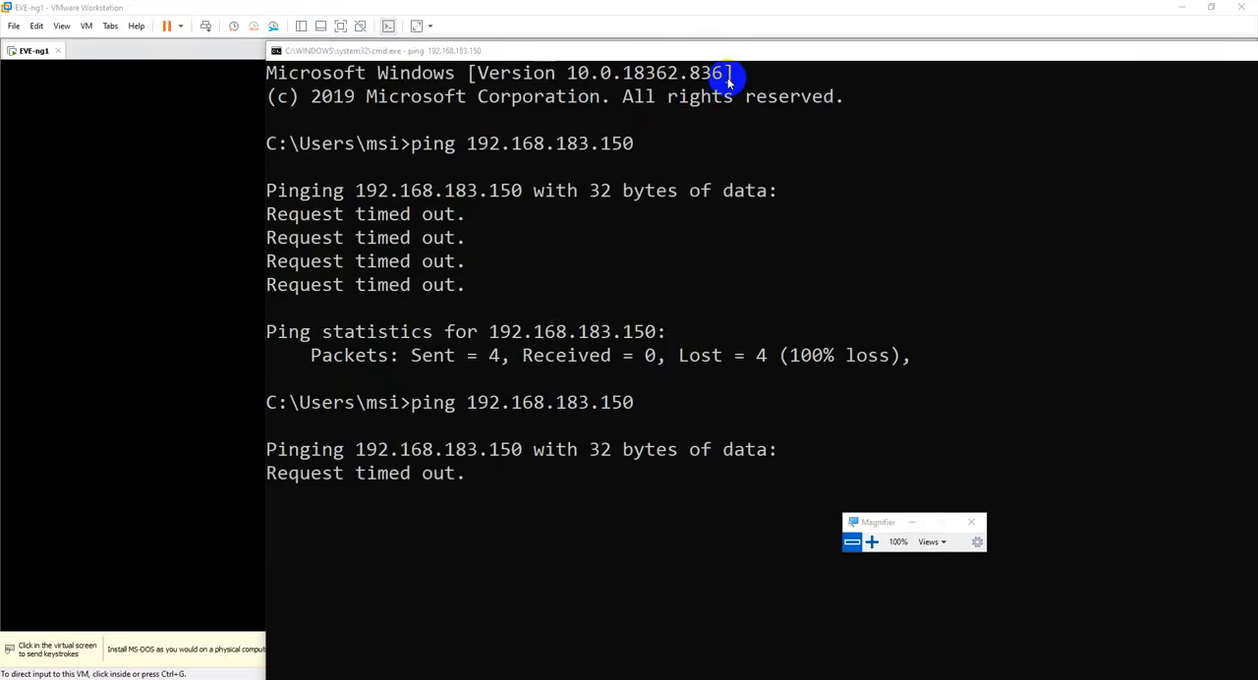
- Run firewall.cpl to check the Windows Defender Firewall state, and close its window
{"action": "key", "text": "super+r"}
{"action": "type", "text": "firew"}
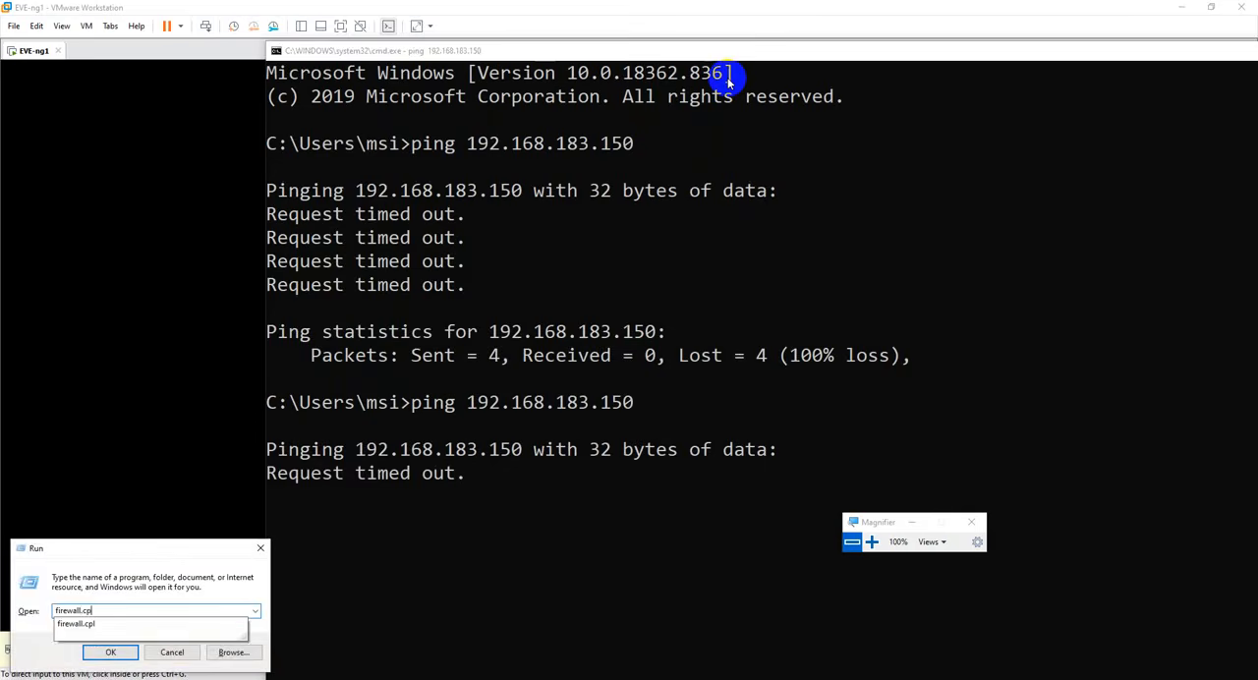
{"action": "type", "text": "all.cpl"}
{"action": "key", "text": "Return"}
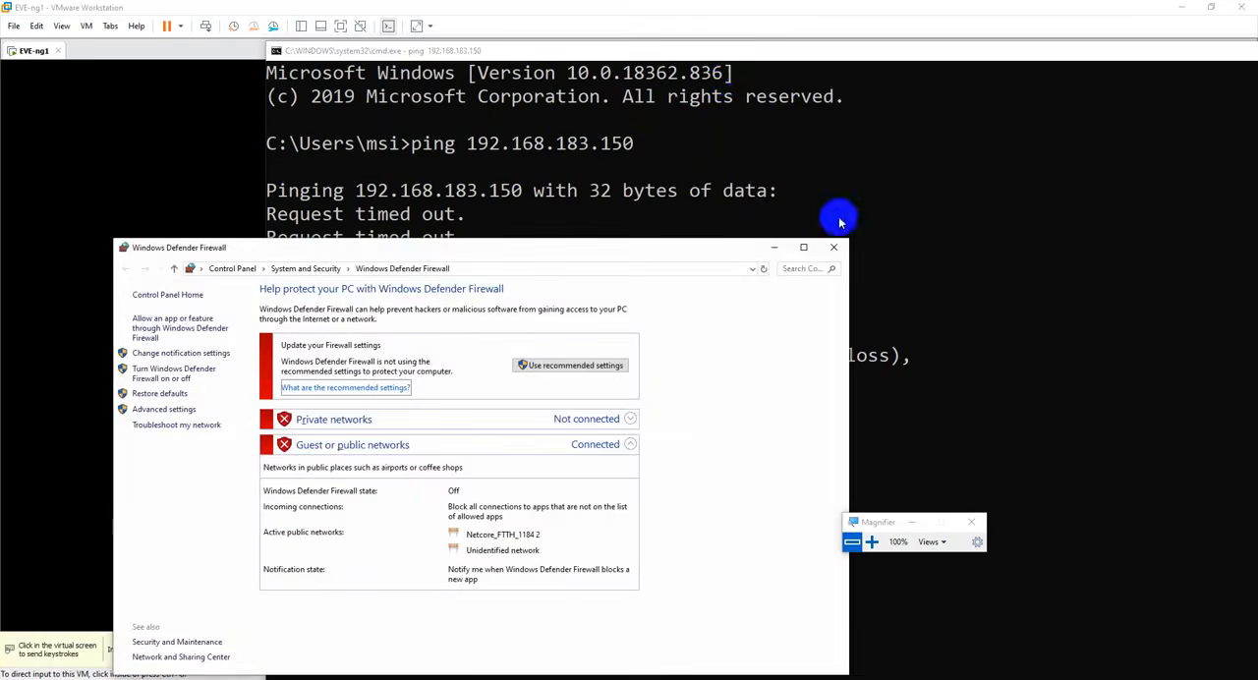
{"action": "left_click", "coordinate": [834, 247]}
{"action": "left_click", "coordinate": [1103, 676]}
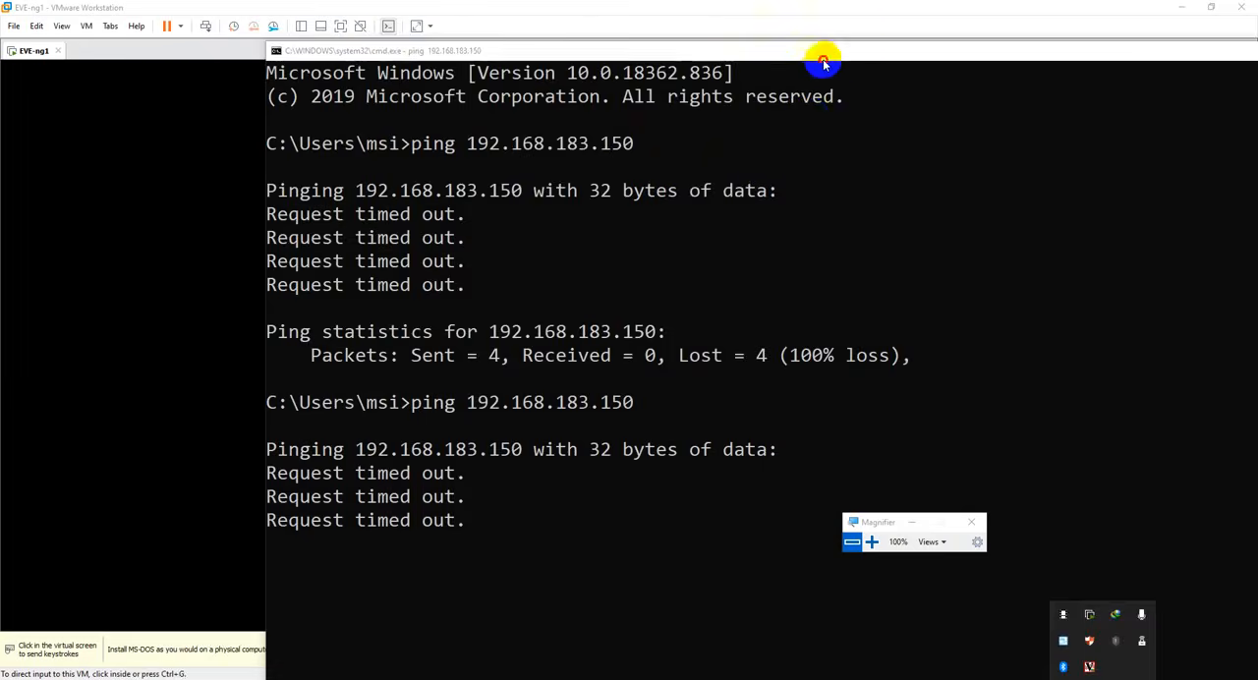
- Interrupt the running ping and start a new ping to 192.168.183.150 in the maximized Command Prompt
{"action": "left_click_drag", "start_coordinate": [822, 56], "coordinate": [718, 202]}
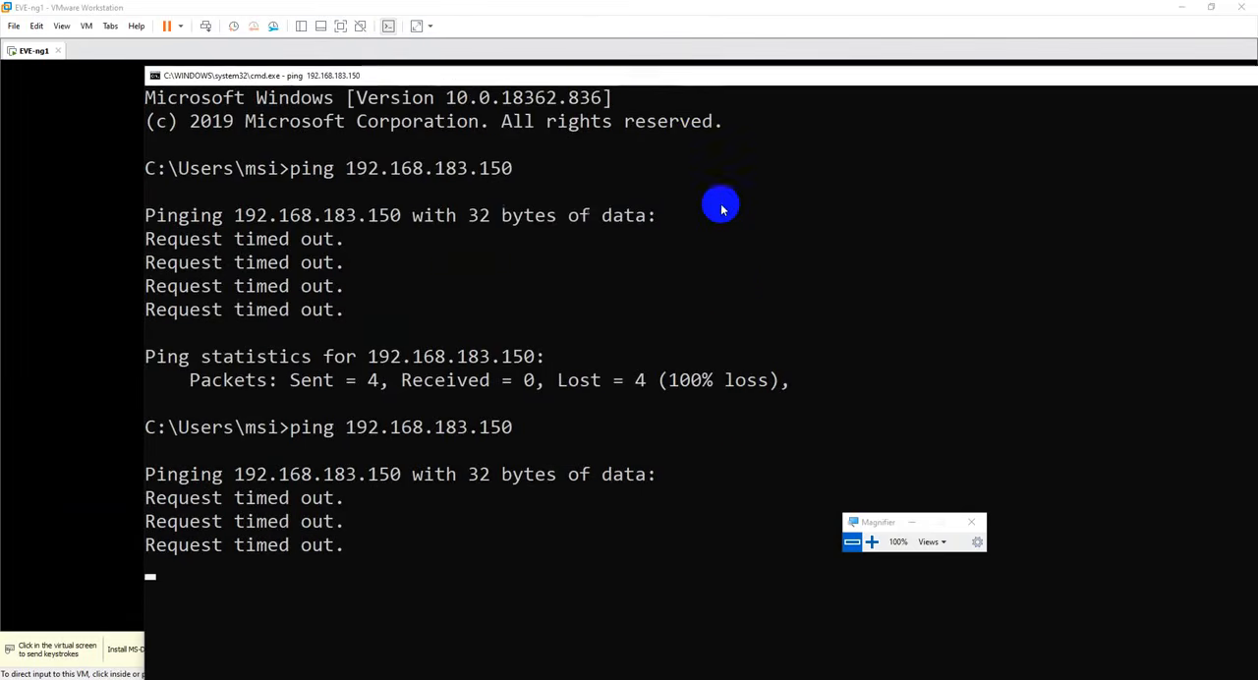
{"action": "key", "text": "ctrl+c"}
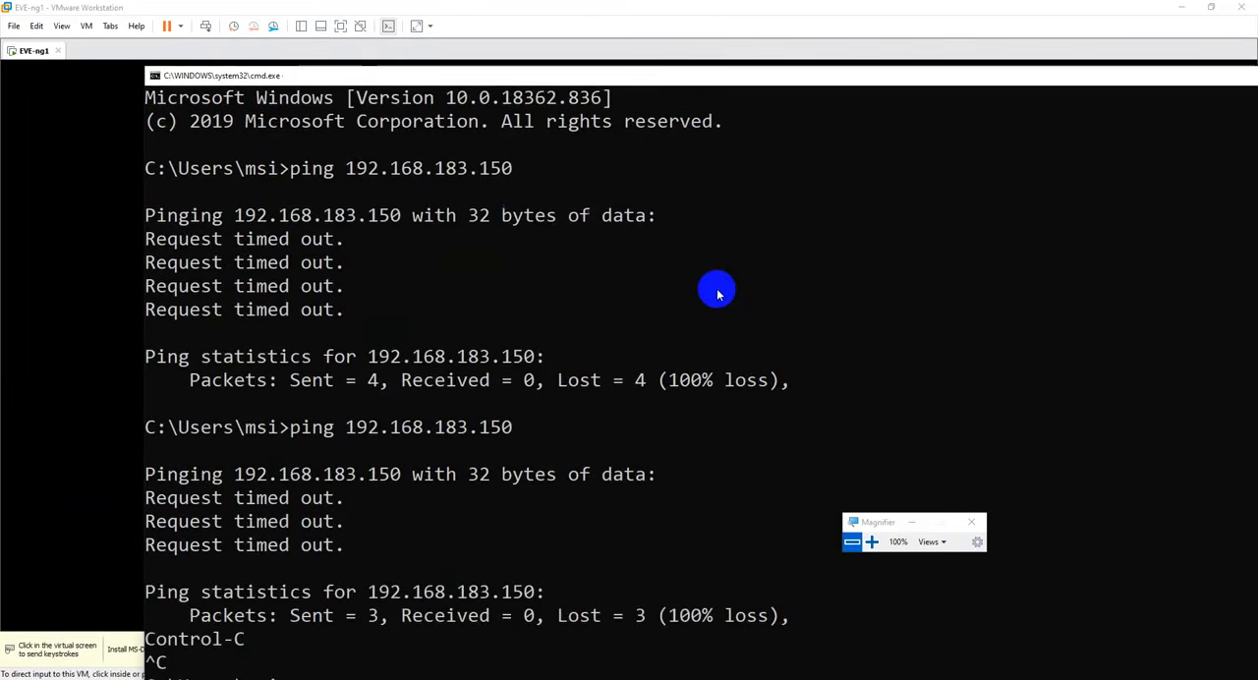
{"action": "key", "text": "Up"}
{"action": "key", "text": "Return"}
{"action": "double_click", "coordinate": [665, 85]}
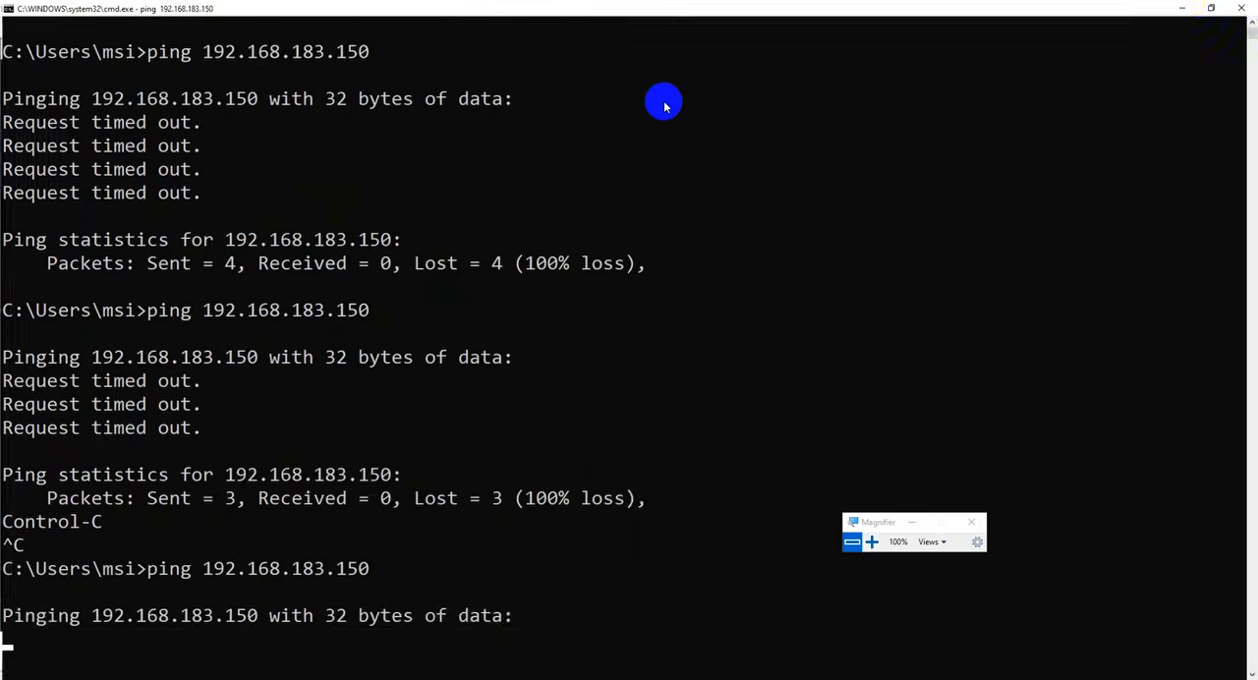
- Return to VMware Workstation and shut down the EVE-ng1 virtual machine
{"action": "left_click", "coordinate": [1173, 8]}
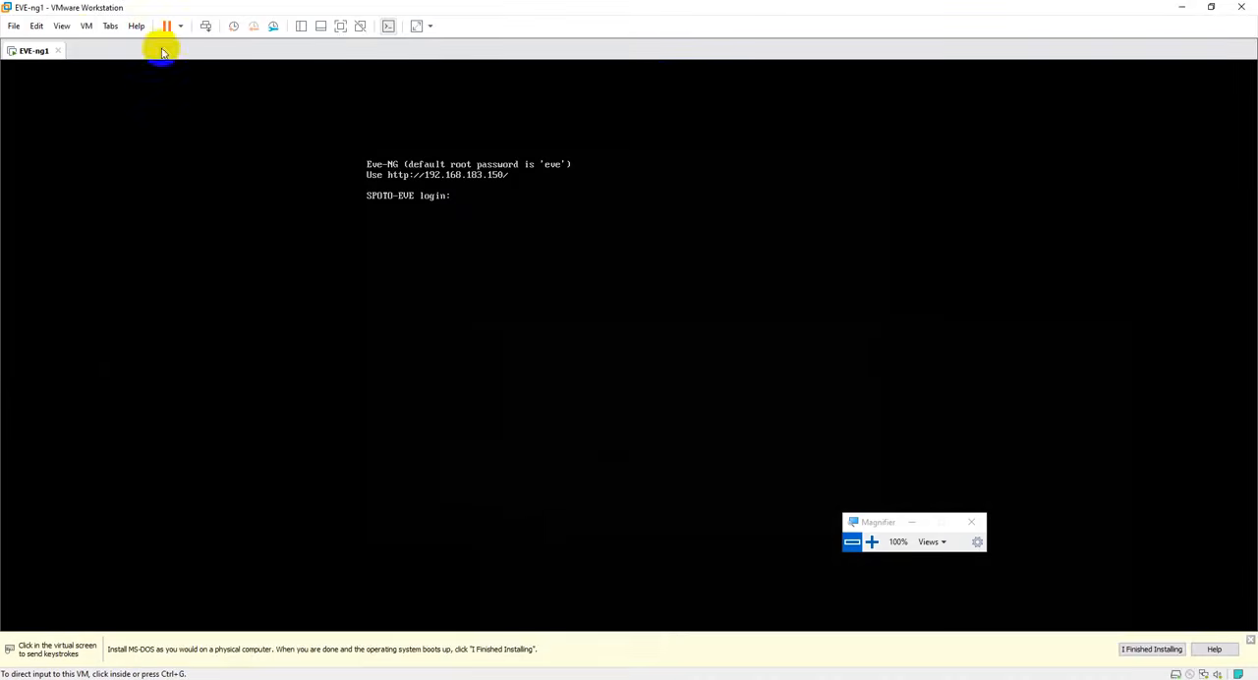
{"action": "left_click", "coordinate": [86, 26]}
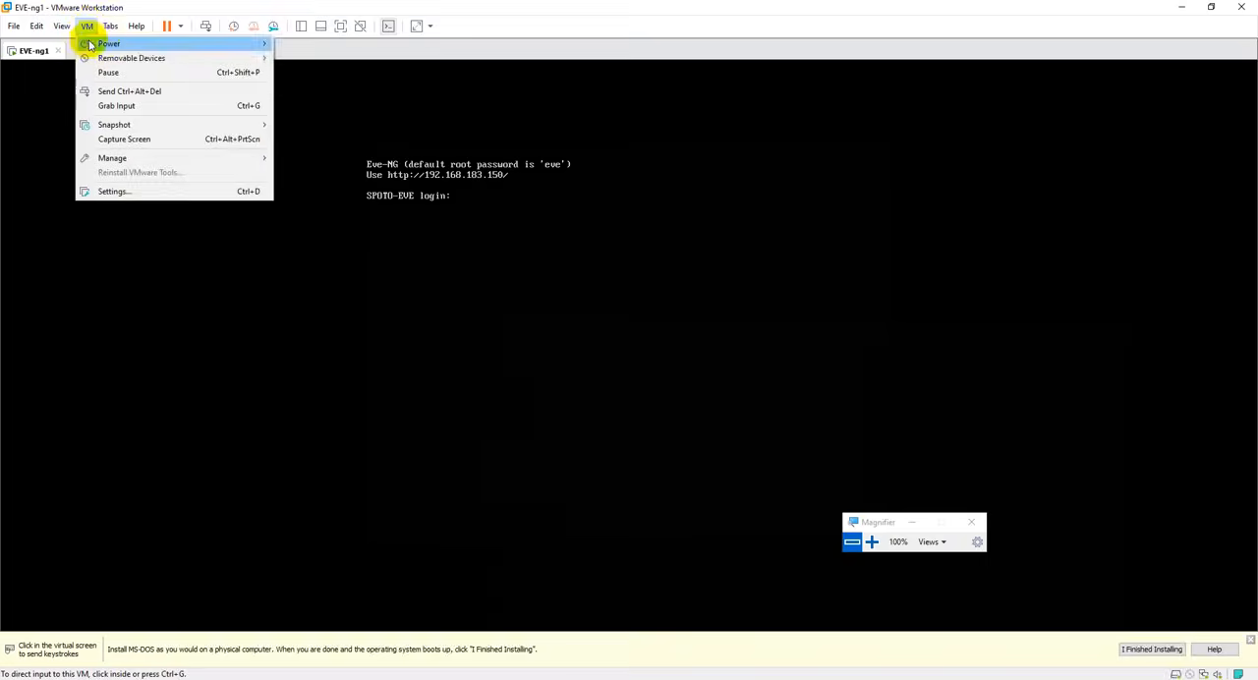
{"action": "mouse_move", "coordinate": [263, 43]}
{"action": "left_click", "coordinate": [312, 58]}
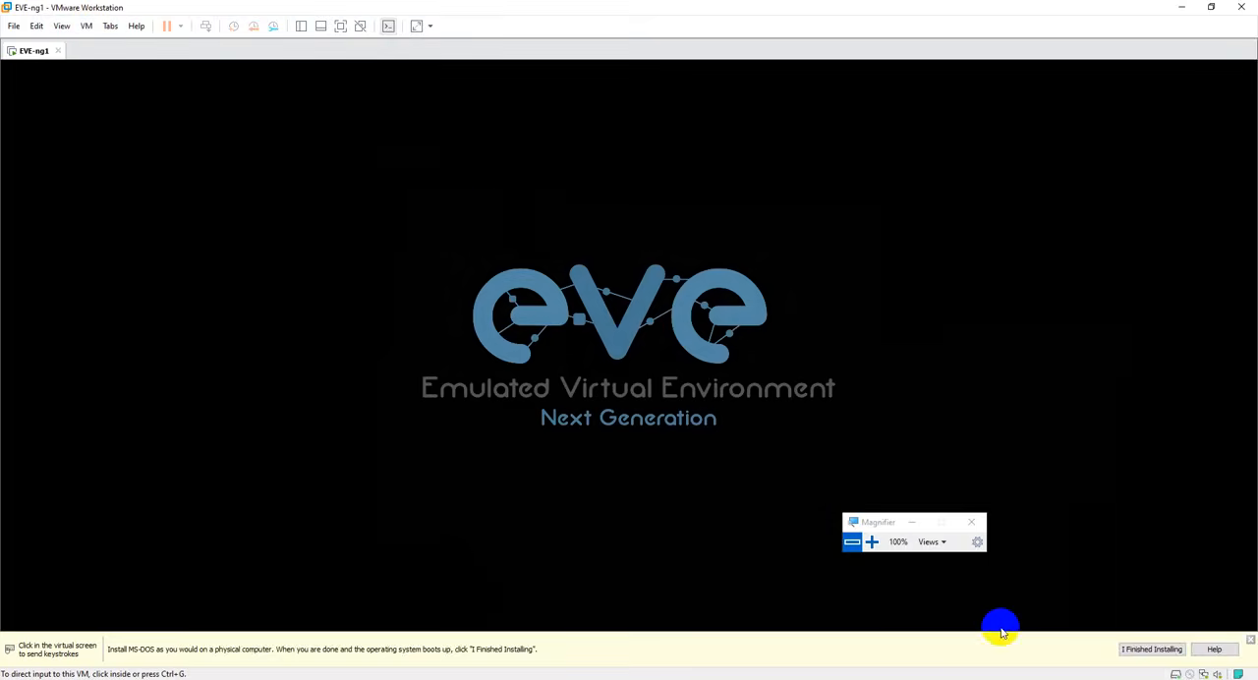
- Open the host's network connections with ncpa.cpl, then disable and re-enable VMware Network Adapter VMnet1
{"action": "key", "text": "super+r"}
{"action": "type", "text": "ncpa.cpl"}
{"action": "key", "text": "Return"}
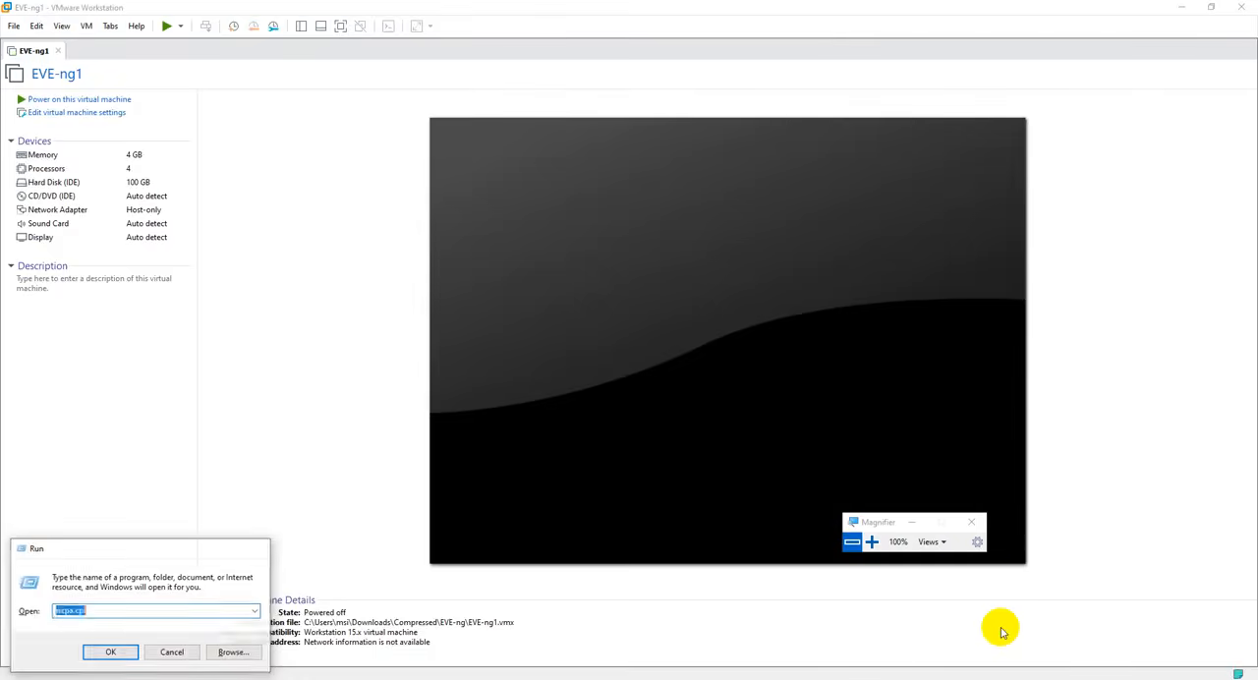
{"action": "left_click", "coordinate": [872, 540]}
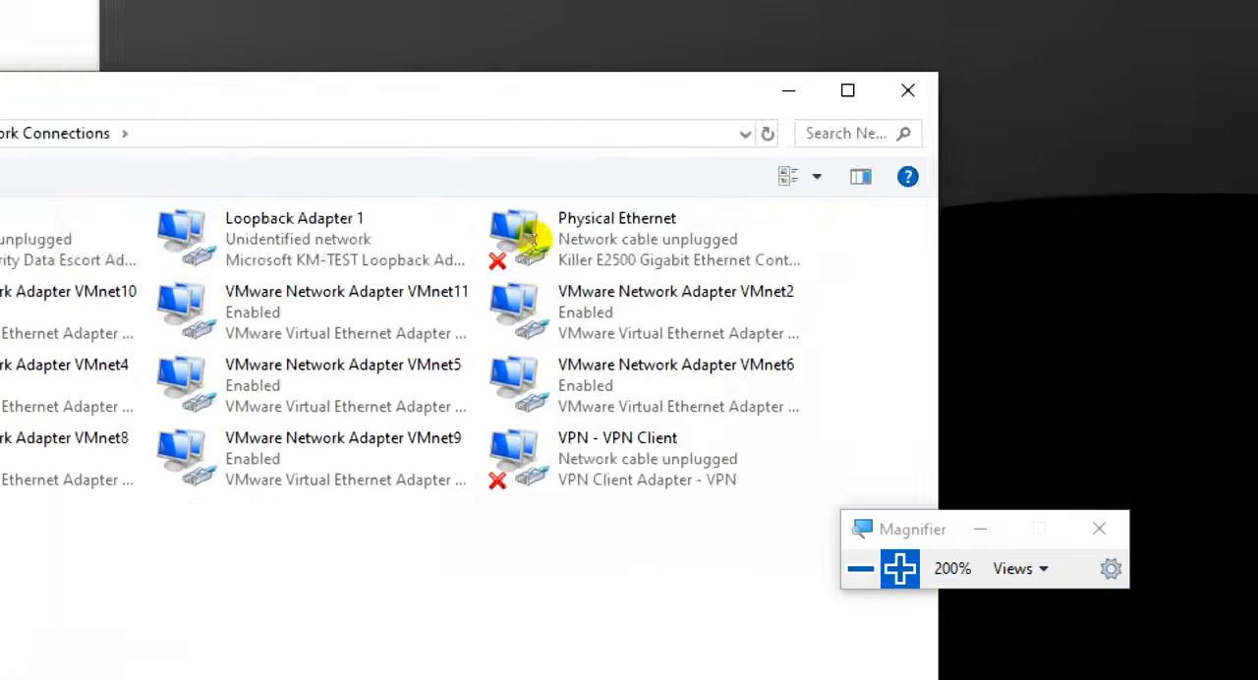
{"action": "left_click", "coordinate": [324, 304]}
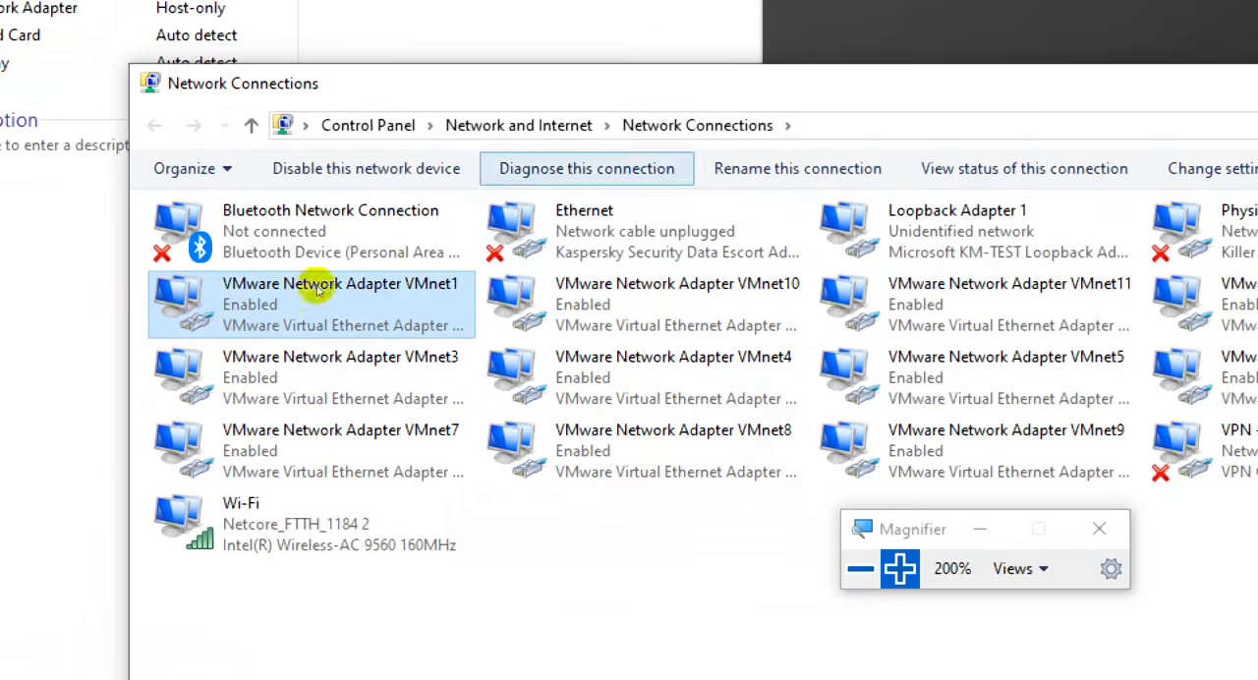
{"action": "left_click", "coordinate": [363, 169]}
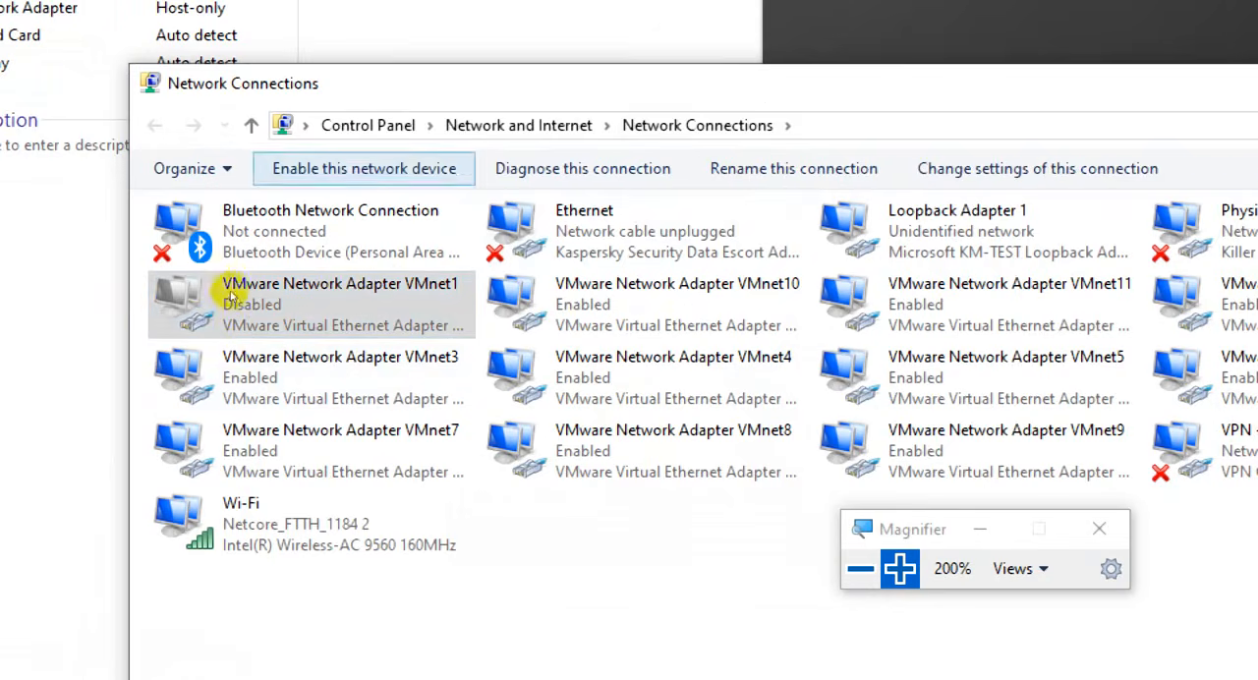
{"action": "double_click", "coordinate": [234, 295]}
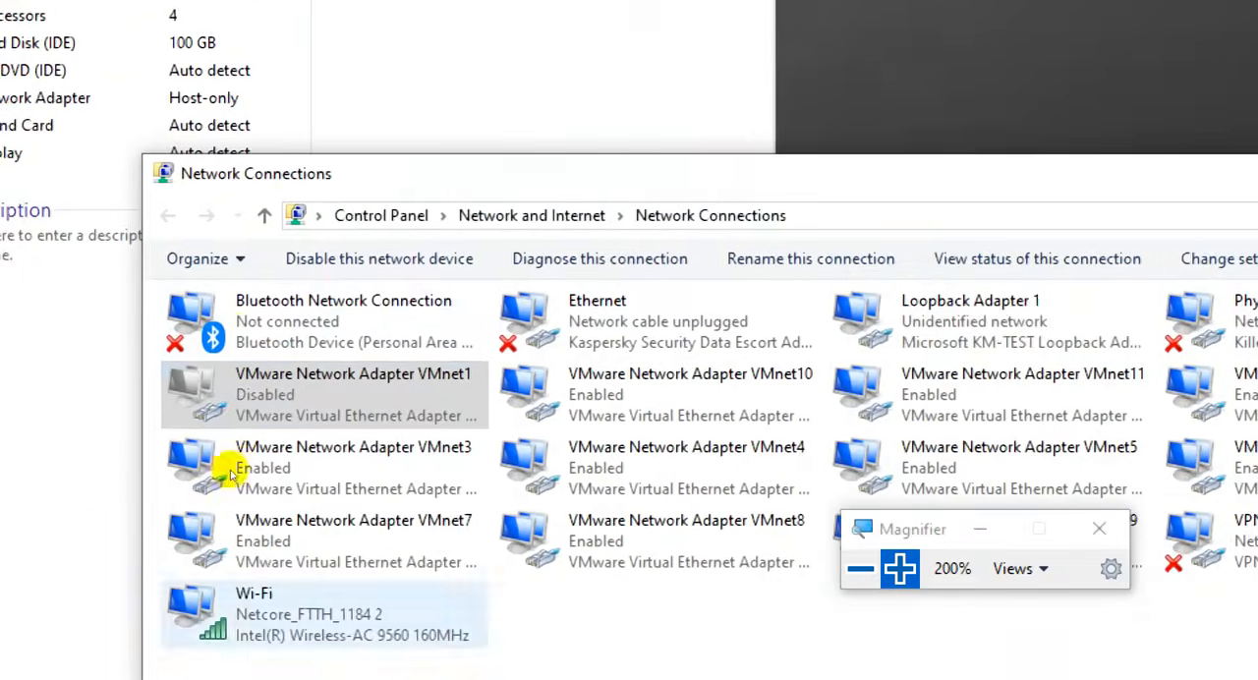
{"action": "left_click", "coordinate": [224, 611]}
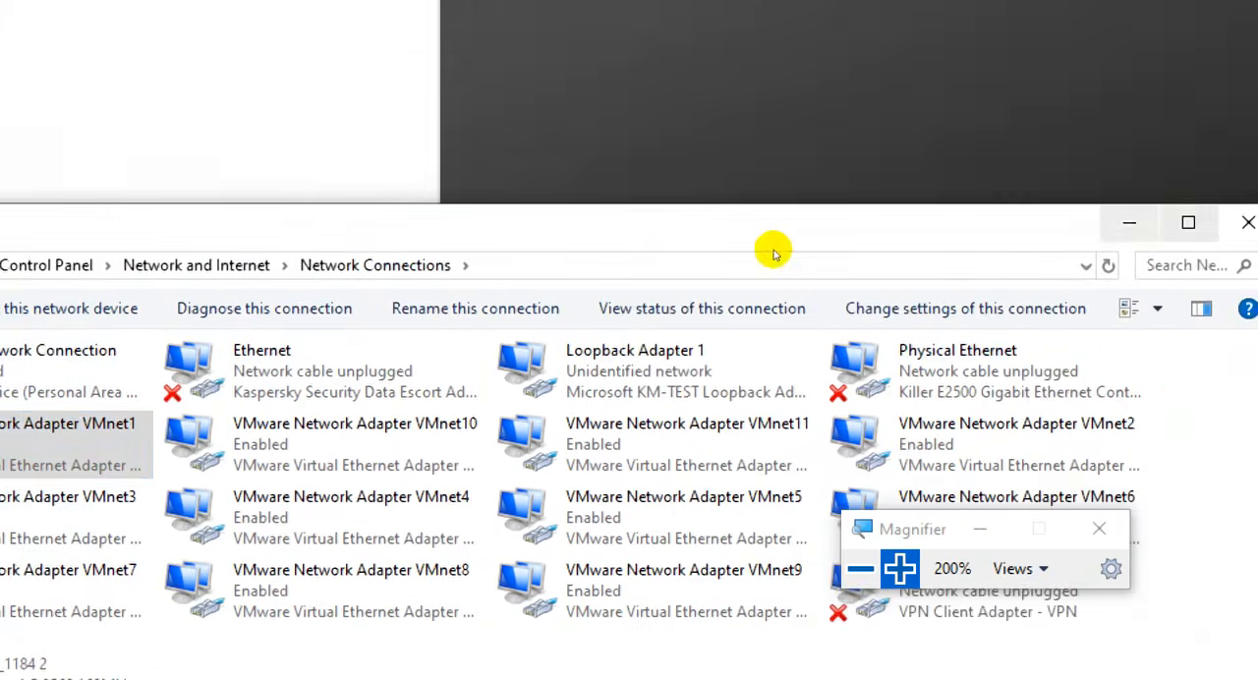
{"action": "left_click", "coordinate": [775, 253]}
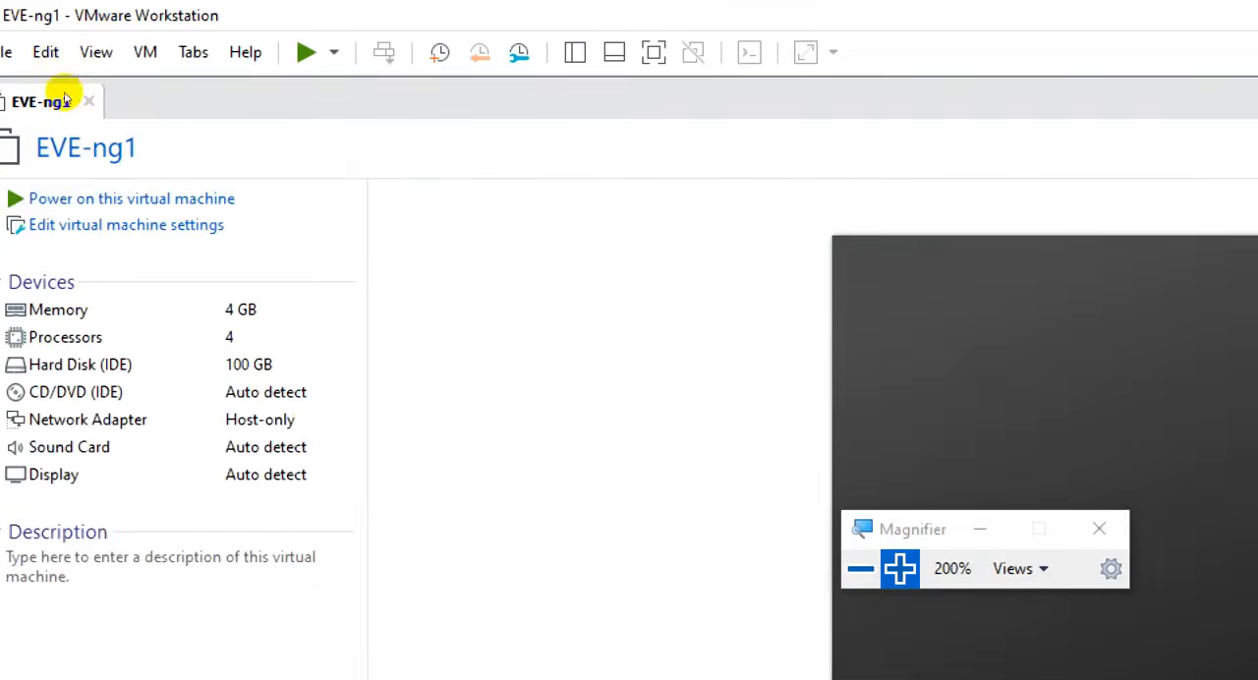
- Power on EVE-ng1 and read the web address on its console once it has booted
{"action": "left_click", "coordinate": [65, 100]}
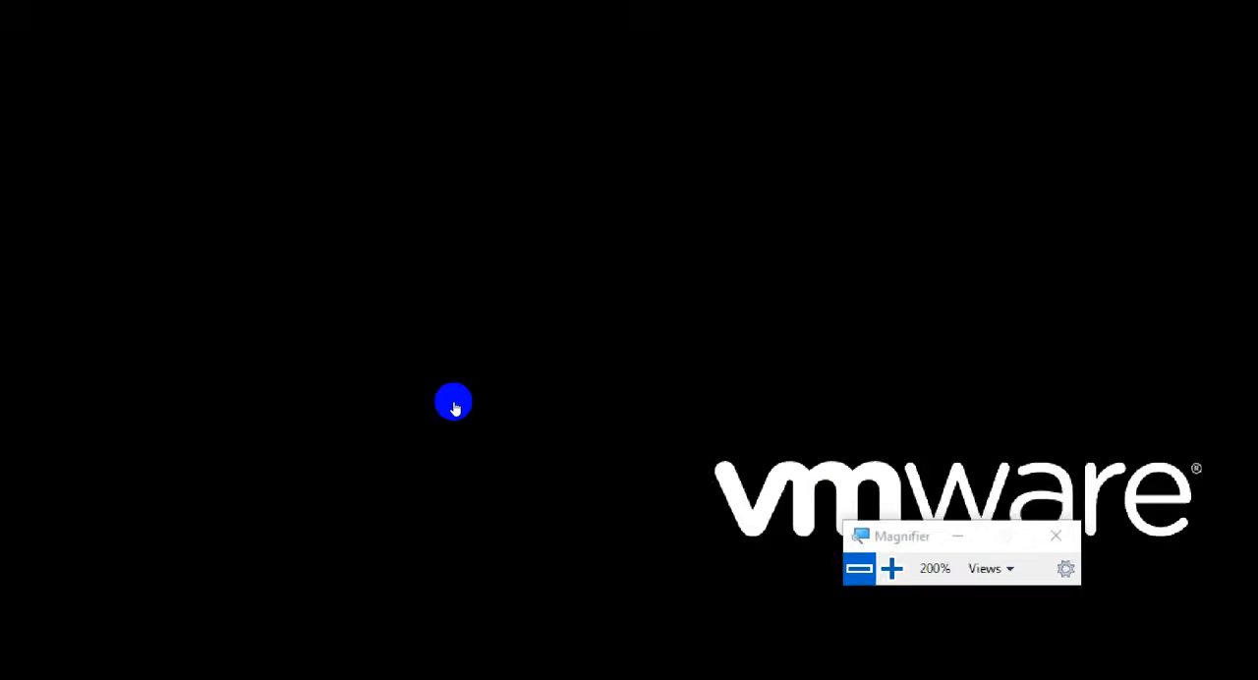
{"action": "key", "text": "super+minus"}
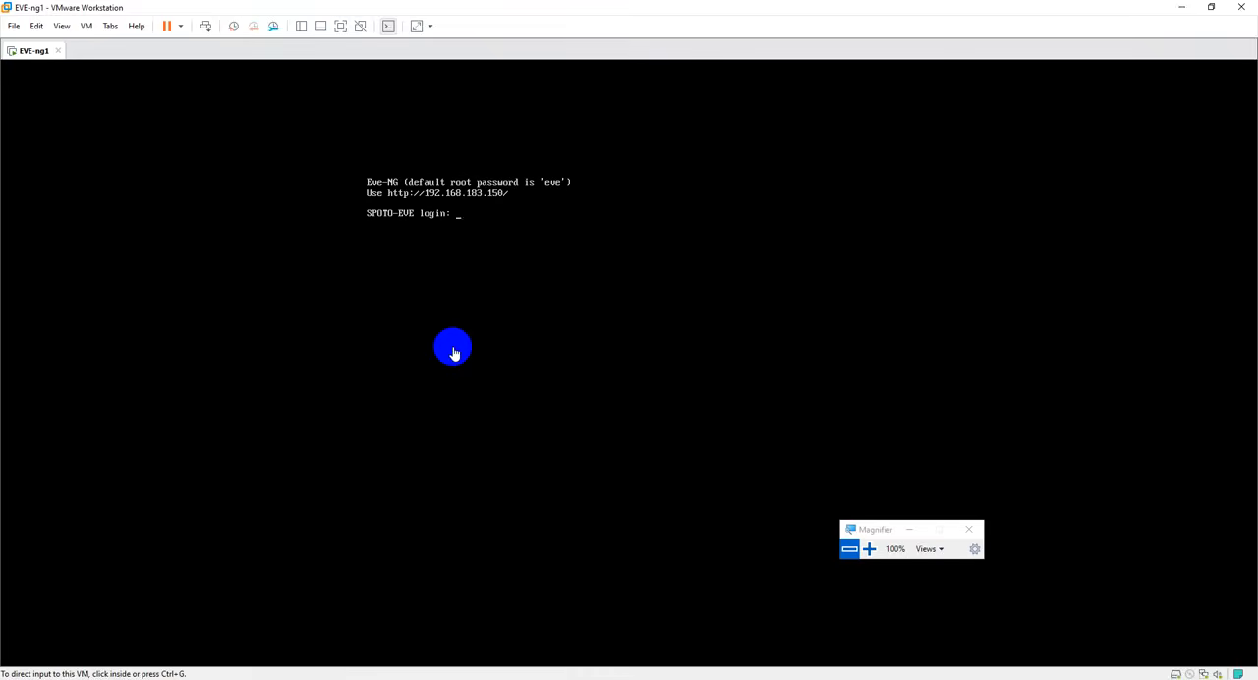
{"action": "left_click", "coordinate": [869, 549]}
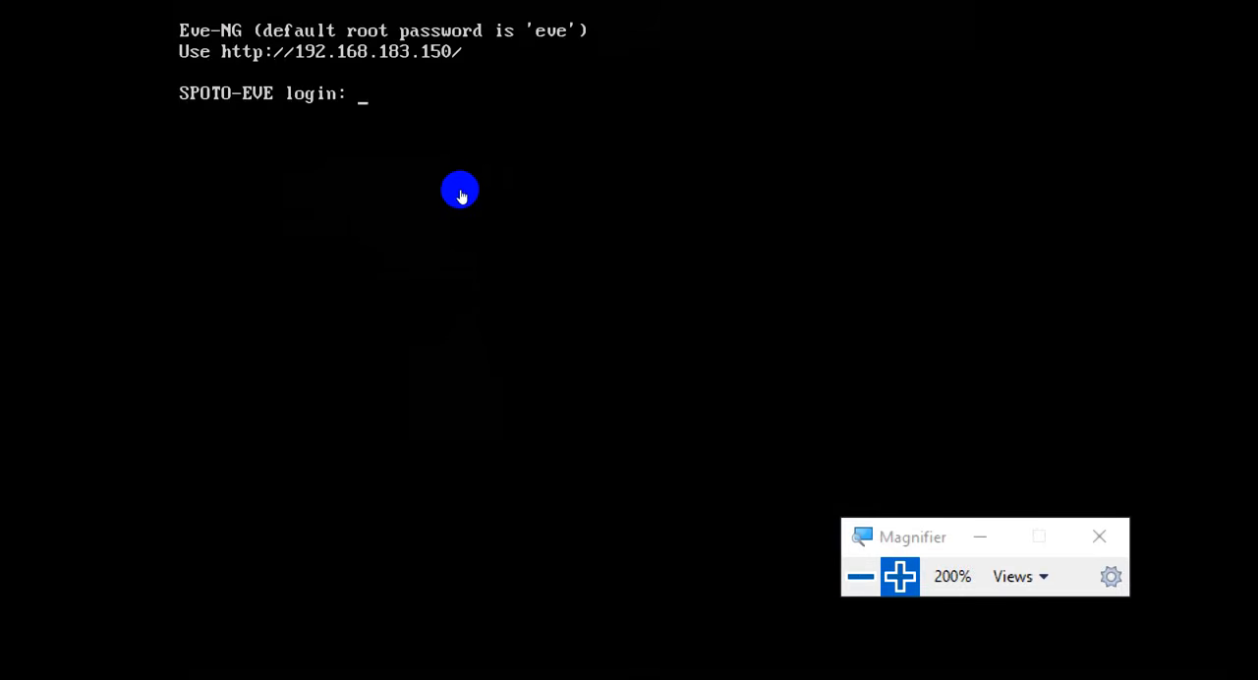
{"action": "left_click", "coordinate": [861, 577]}
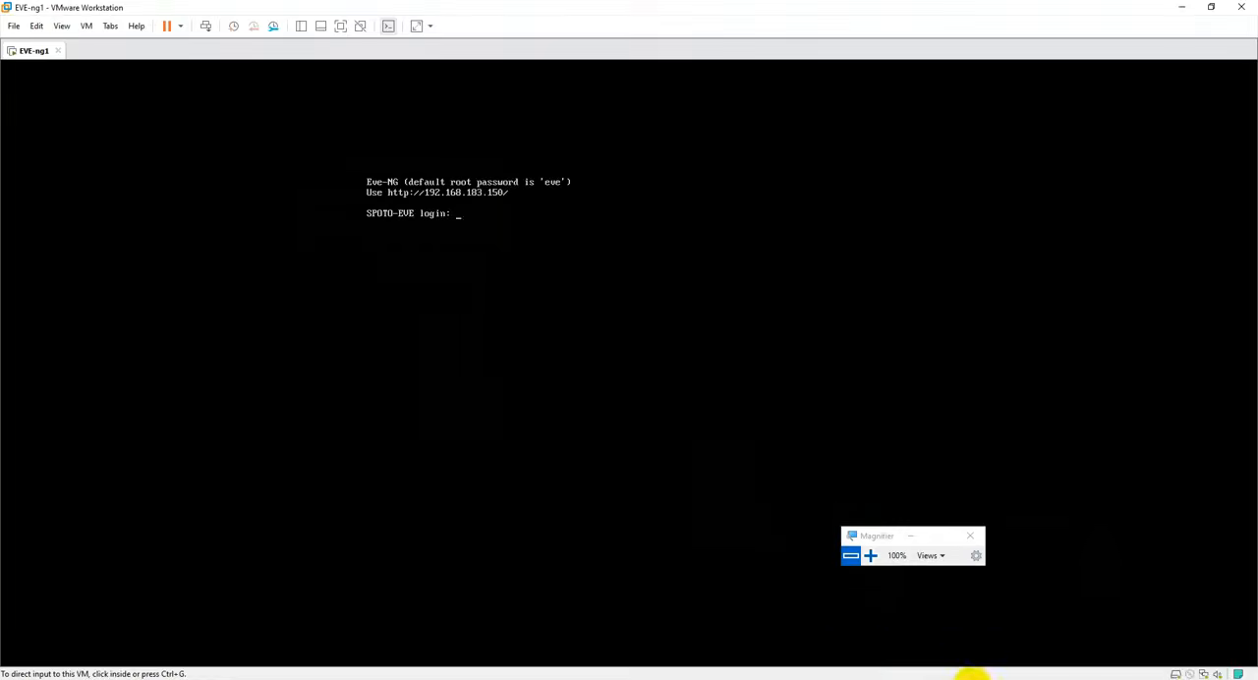
- Switch to the Command Prompt and repeat the ping to 192.168.183.150 against the restarted virtual machine
{"action": "key", "text": "alt+Tab"}
{"action": "left_click", "coordinate": [621, 390]}
{"action": "key", "text": "Up"}
{"action": "key", "text": "Return"}
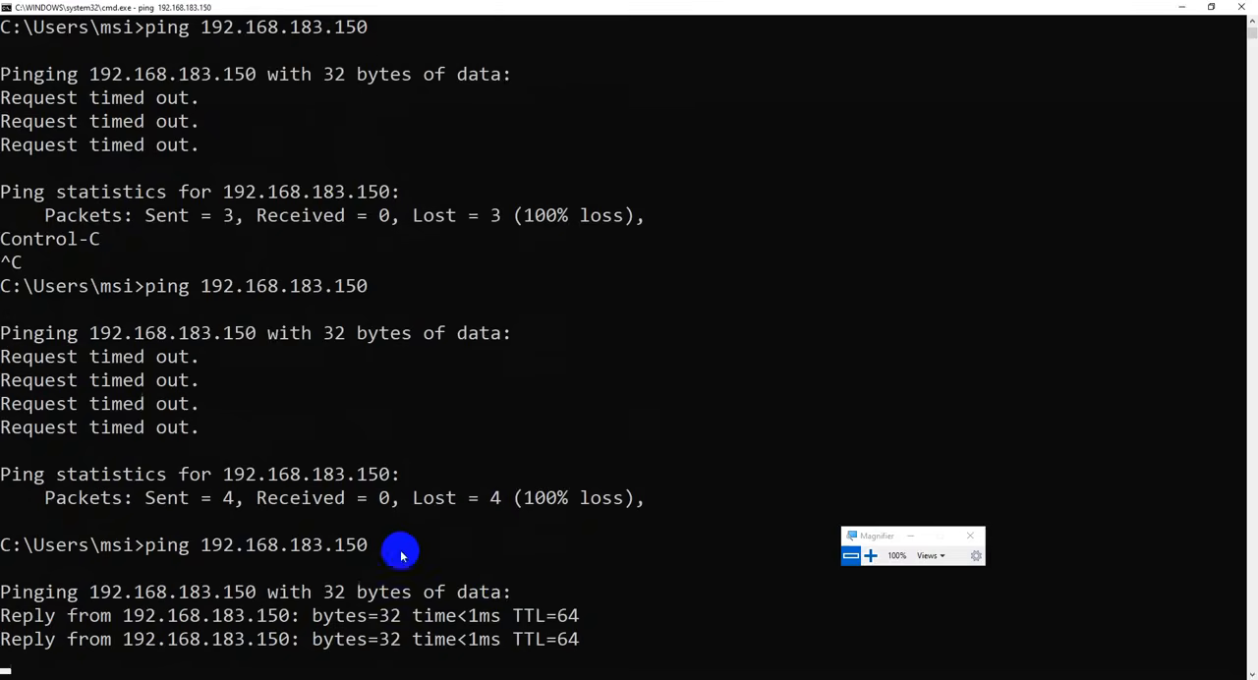
{"action": "left_click", "coordinate": [655, 621]}
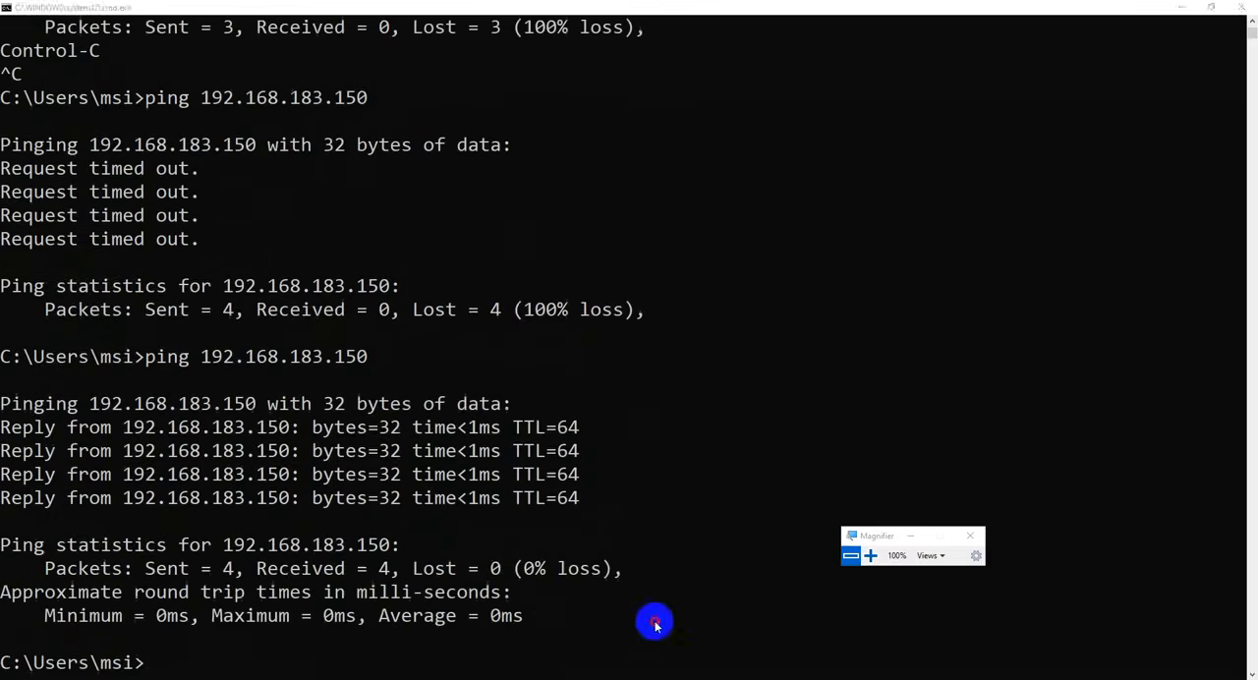
- Switch to Firefox, load 192.168.183.150 in a new tab, and maximize the browser window
{"action": "left_click", "coordinate": [639, 389]}
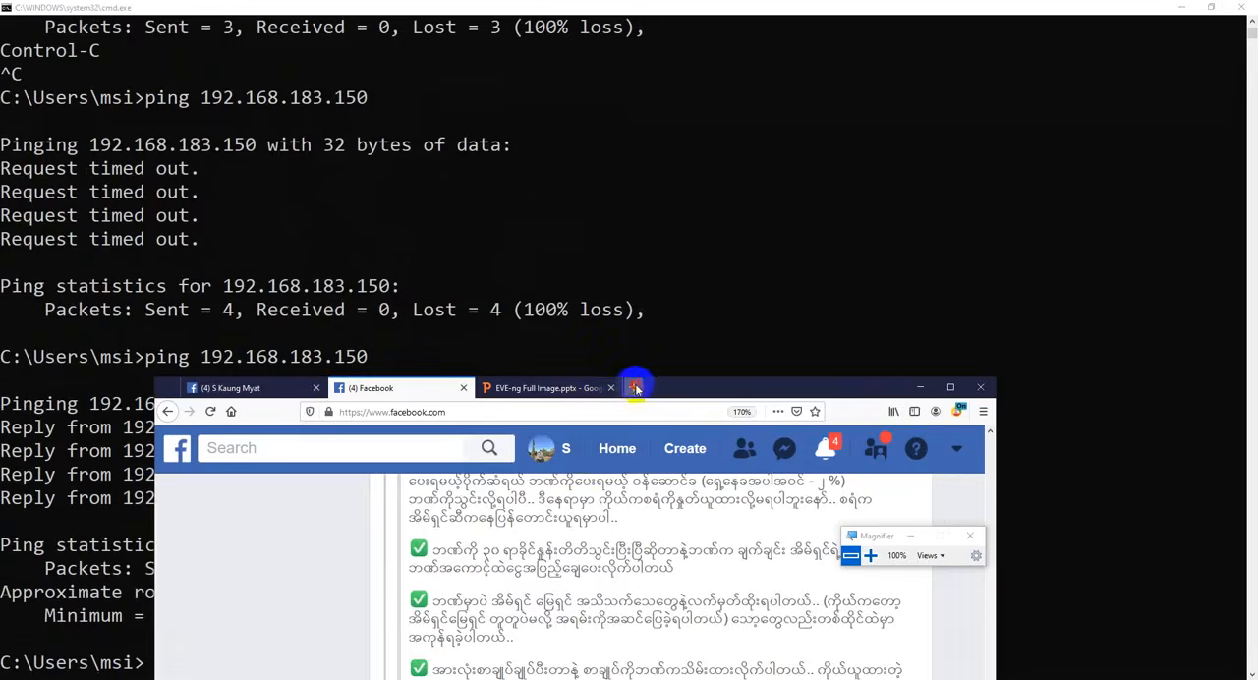
{"action": "left_click", "coordinate": [636, 388]}
{"action": "type", "text": "192.168.1"}
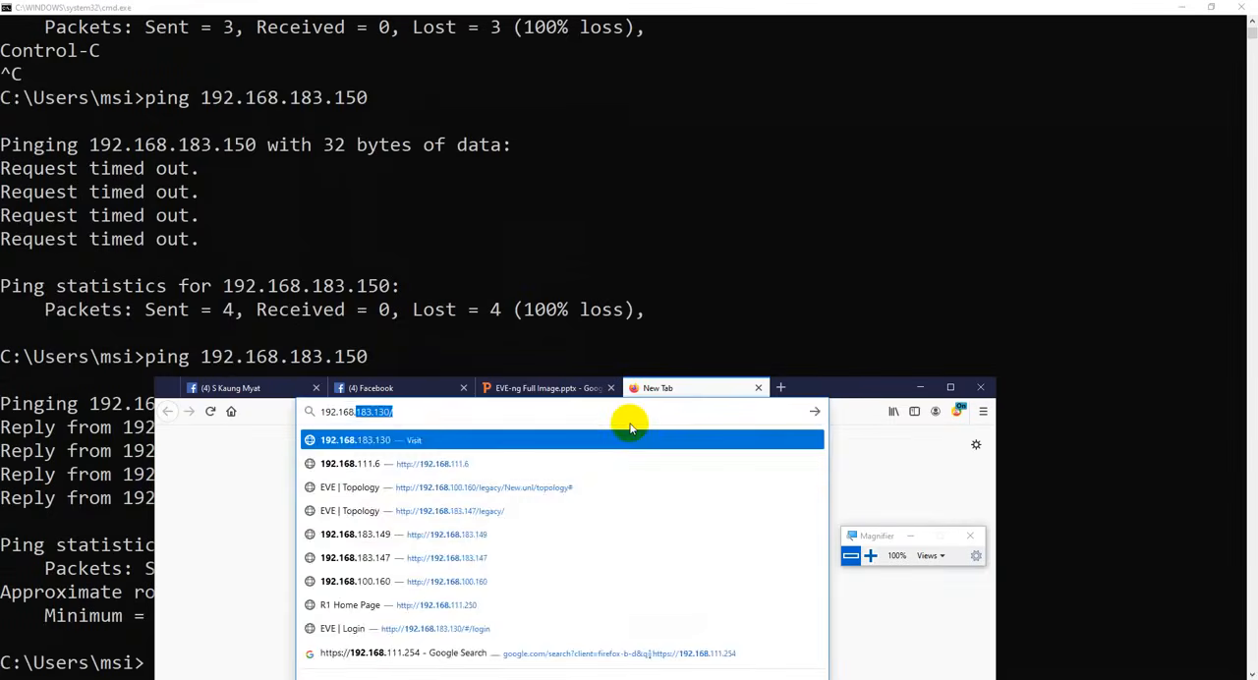
{"action": "key", "text": "Return"}
{"action": "left_click", "coordinate": [428, 413]}
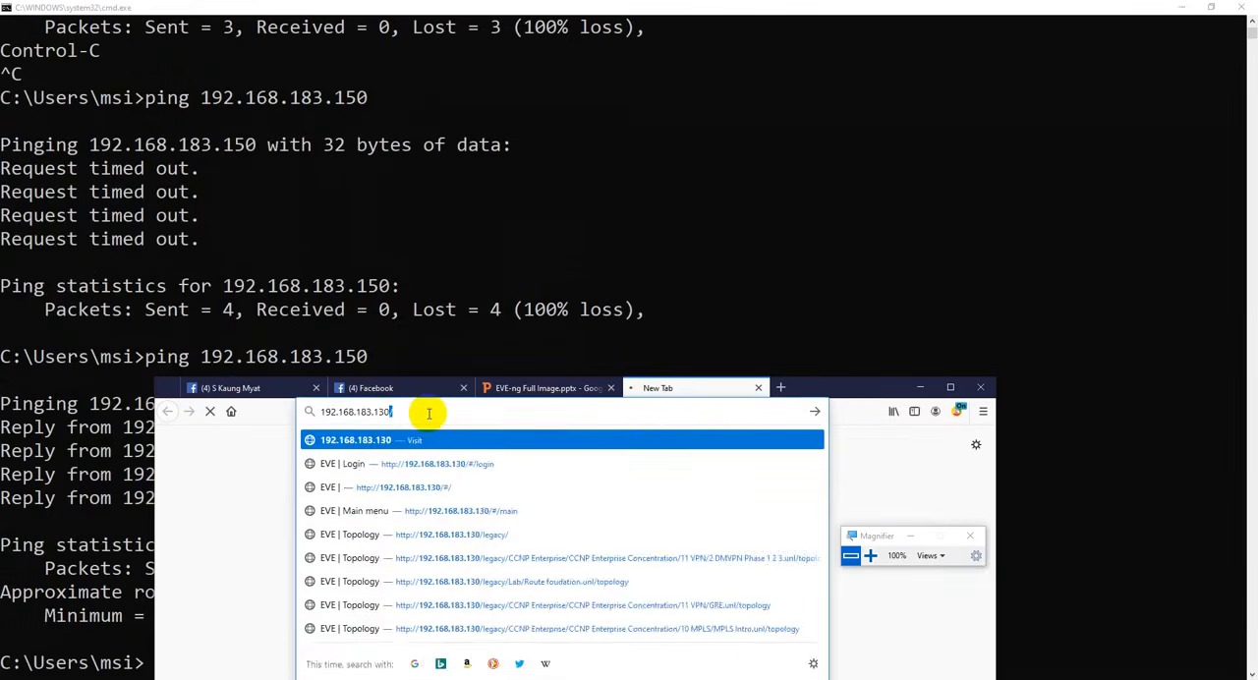
{"action": "key", "text": "BackSpace"}
{"action": "key", "text": "BackSpace"}
{"action": "type", "text": "50"}
{"action": "key", "text": "Return"}
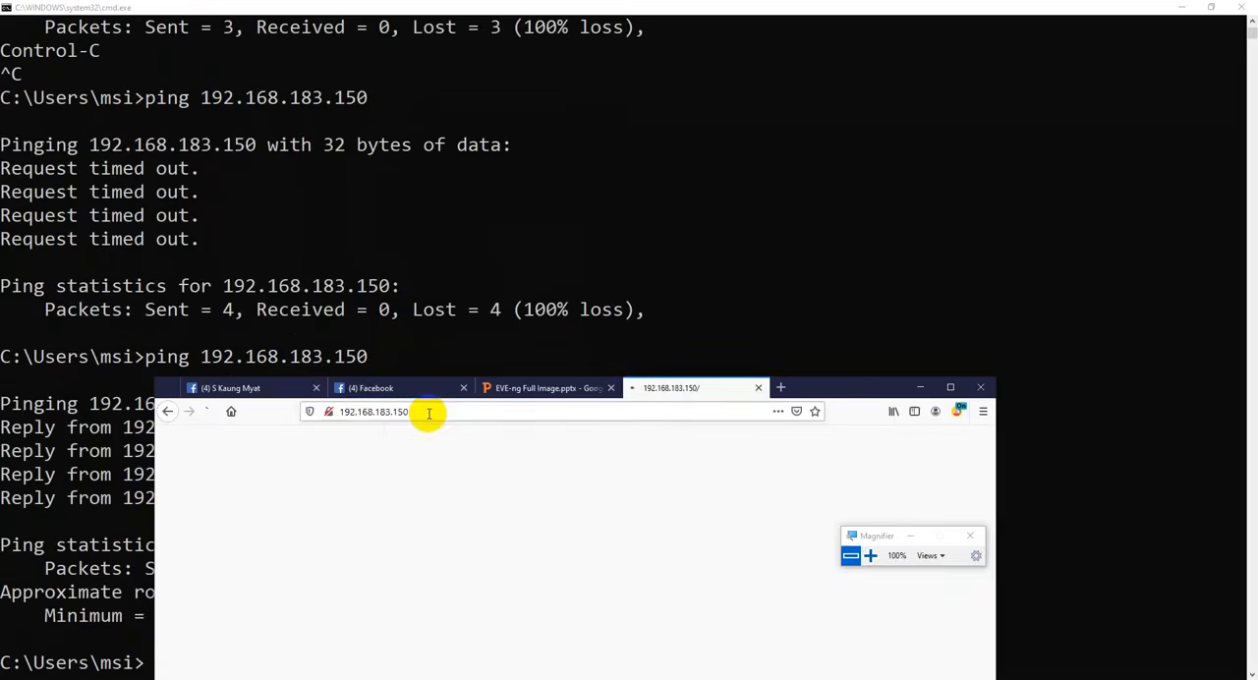
{"action": "left_click", "coordinate": [951, 388]}
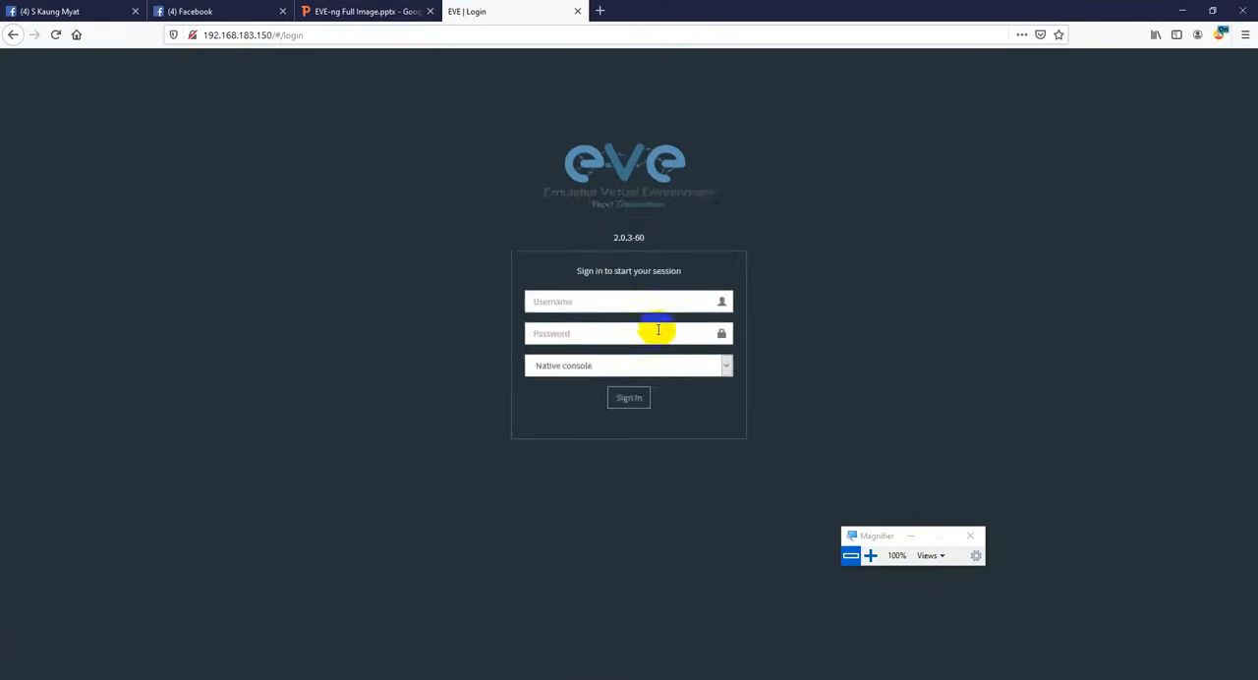
- Enlarge the EVE login page to 170% and sign in as admin with the account password, keeping Native console
{"action": "scroll", "coordinate": [666, 334], "scroll_direction": "up", "scroll_amount": 5}
{"action": "left_click", "coordinate": [571, 408]}
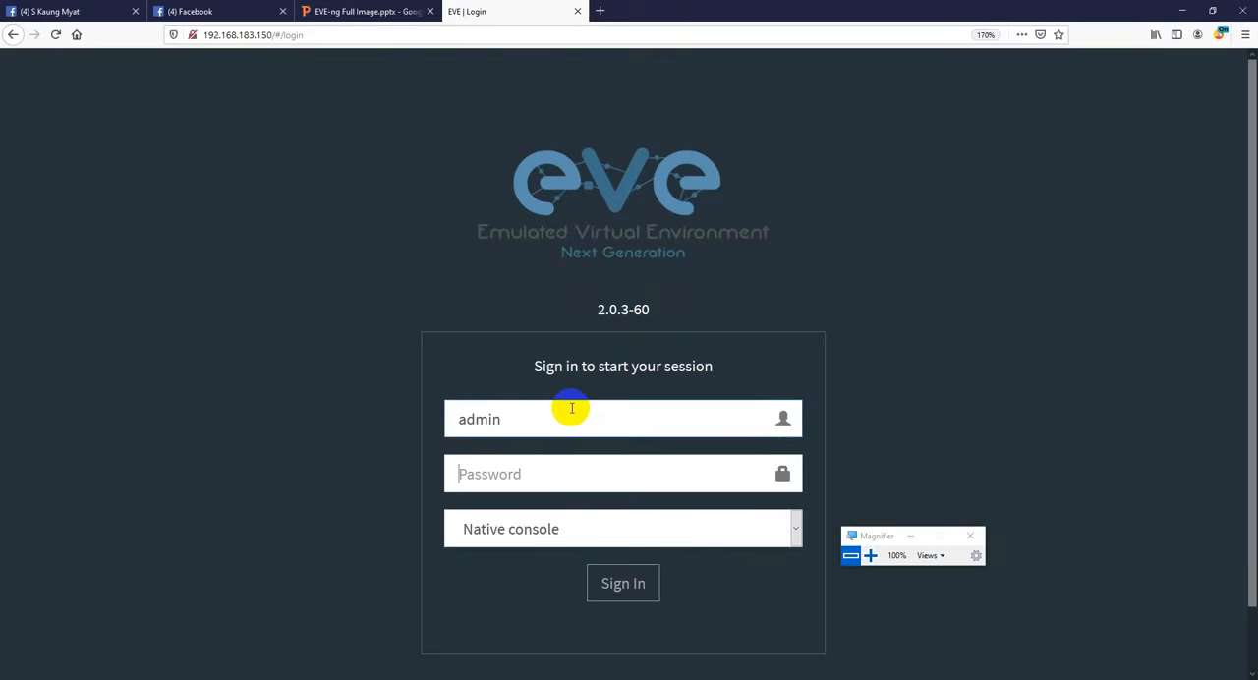
{"action": "type", "text": "eve"}
{"action": "key", "text": "Return"}
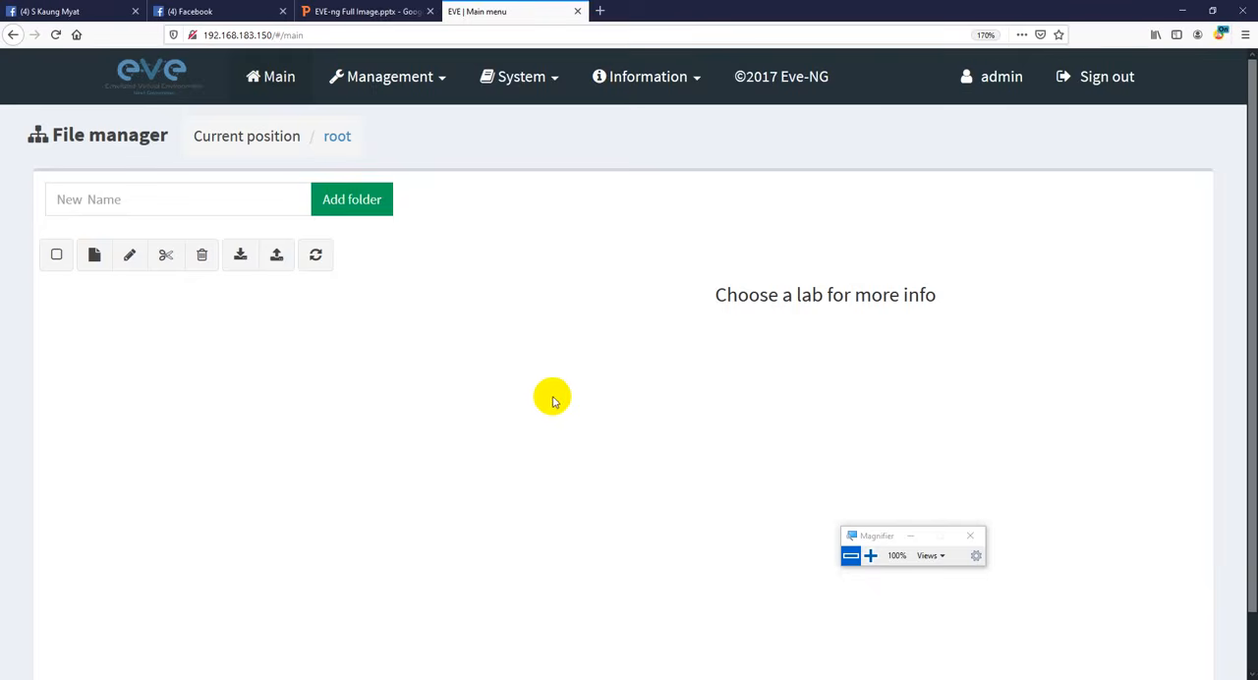
- Add a new lab named Demo in the root folder and save it
{"action": "left_click", "coordinate": [95, 261]}
{"action": "left_click", "coordinate": [177, 236]}
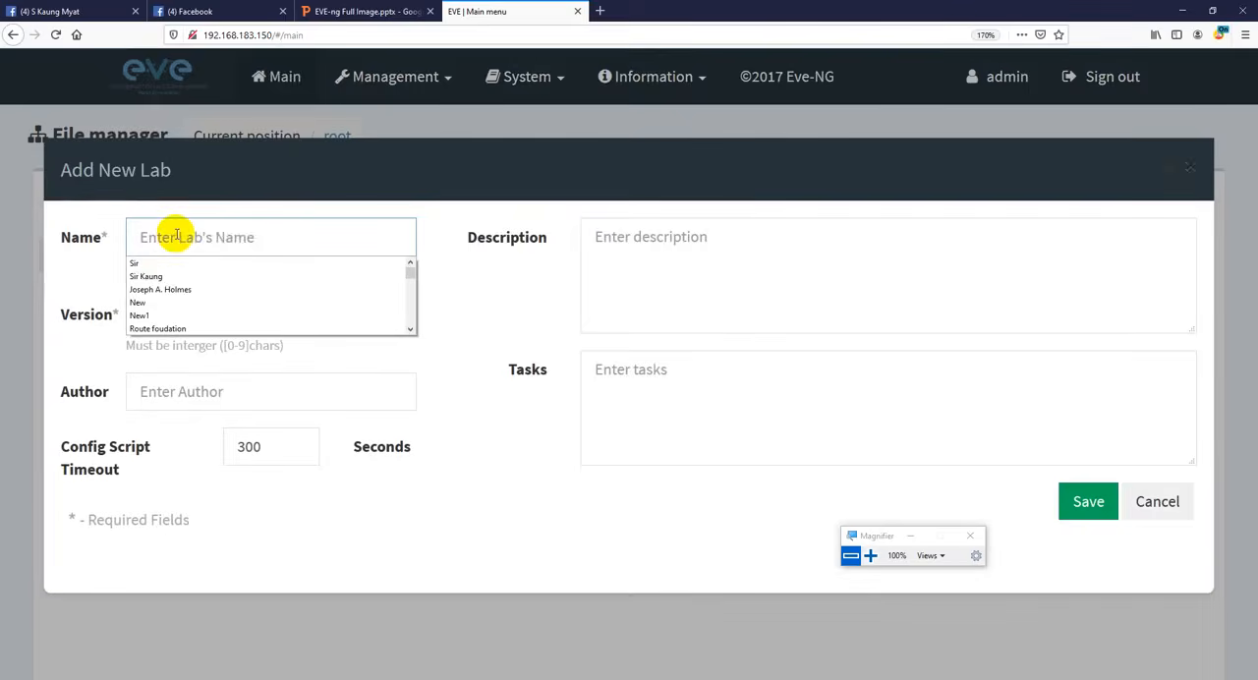
{"action": "type", "text": "Demo"}
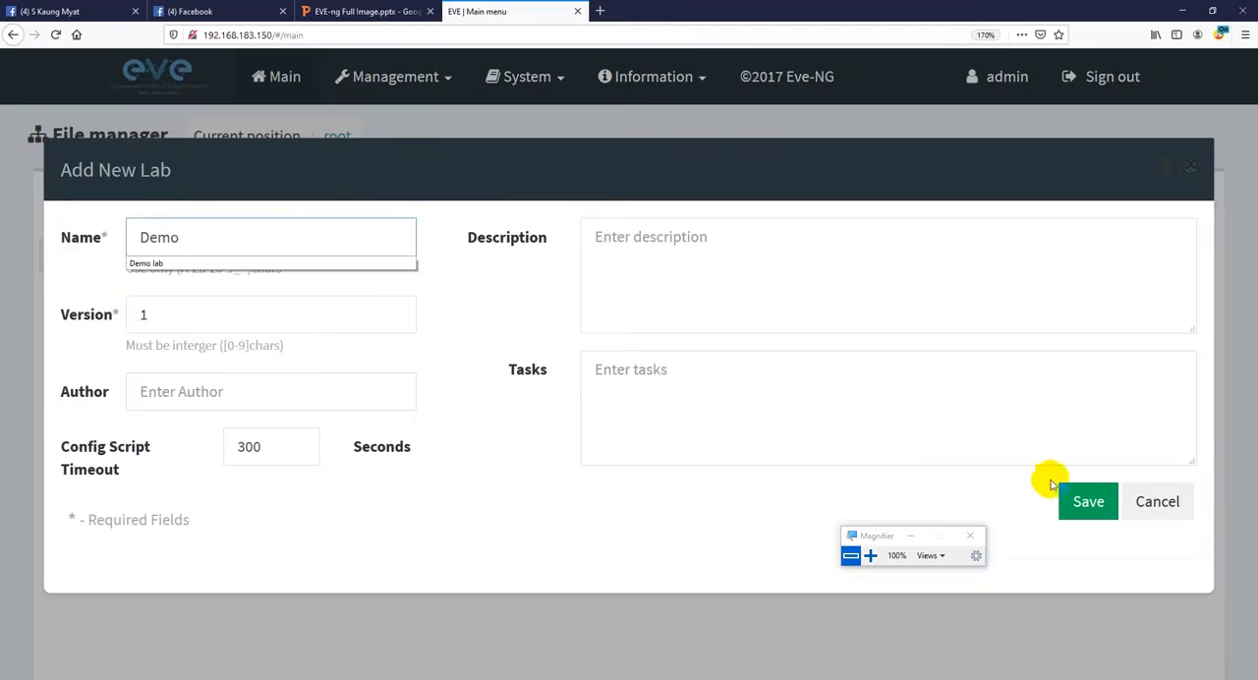
{"action": "left_click", "coordinate": [1082, 504]}
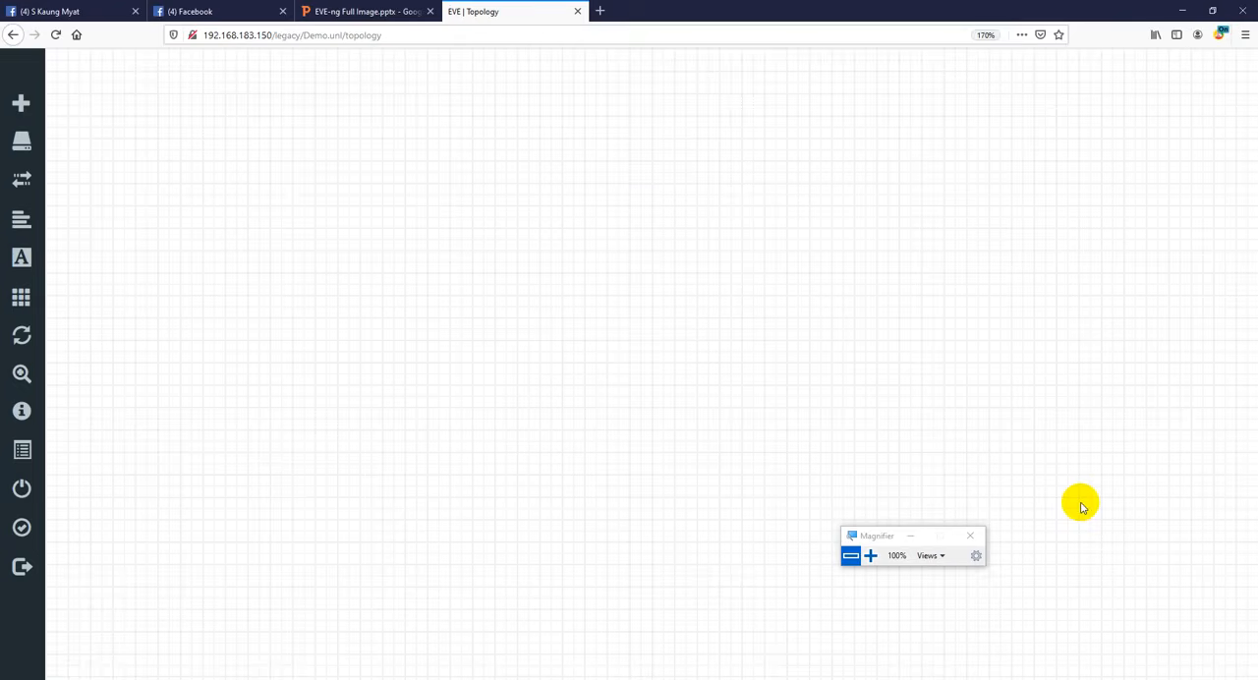
- Start adding a node to the Demo topology and examine the list of available device templates
{"action": "right_click", "coordinate": [467, 194]}
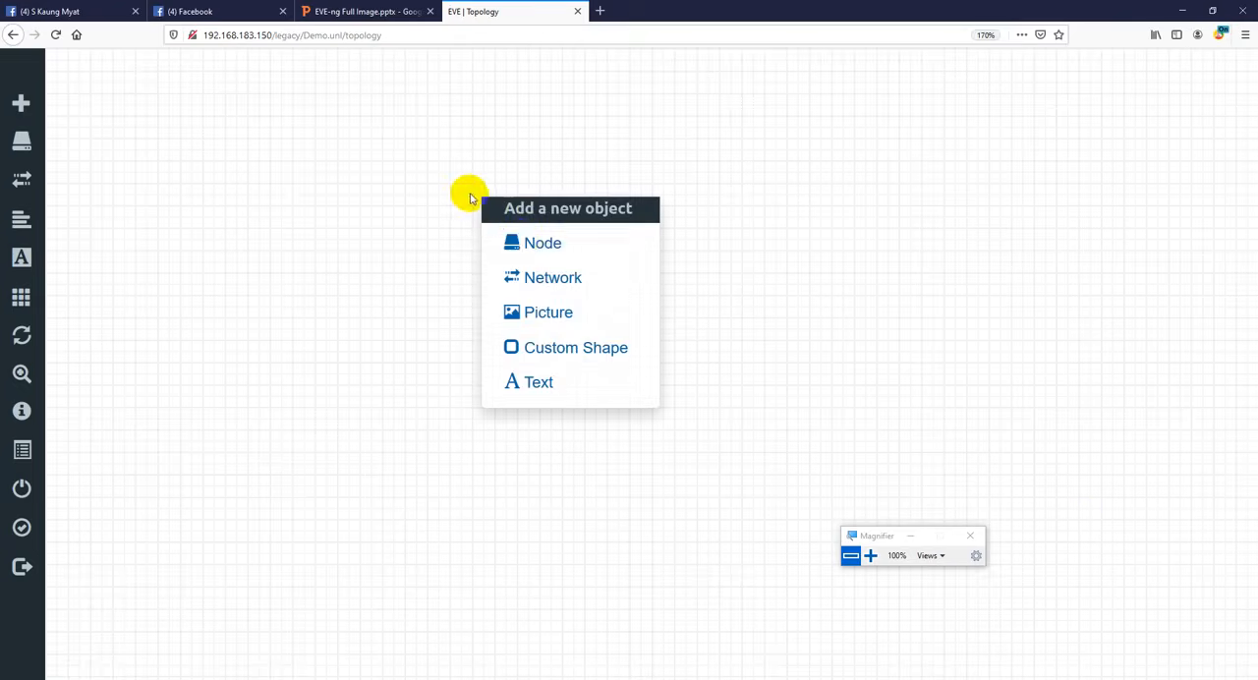
{"action": "left_click", "coordinate": [521, 244]}
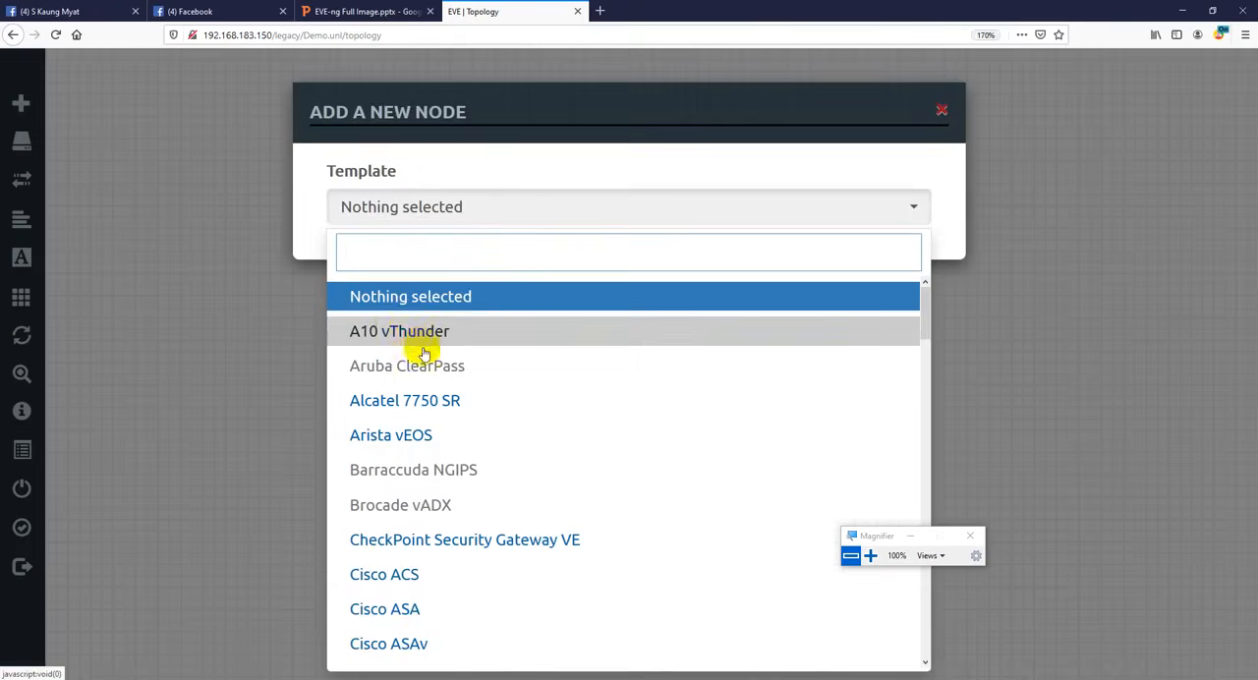
{"action": "scroll", "coordinate": [449, 416], "scroll_direction": "down", "scroll_amount": 3}
{"action": "scroll", "coordinate": [521, 401], "scroll_direction": "up", "scroll_amount": 2}
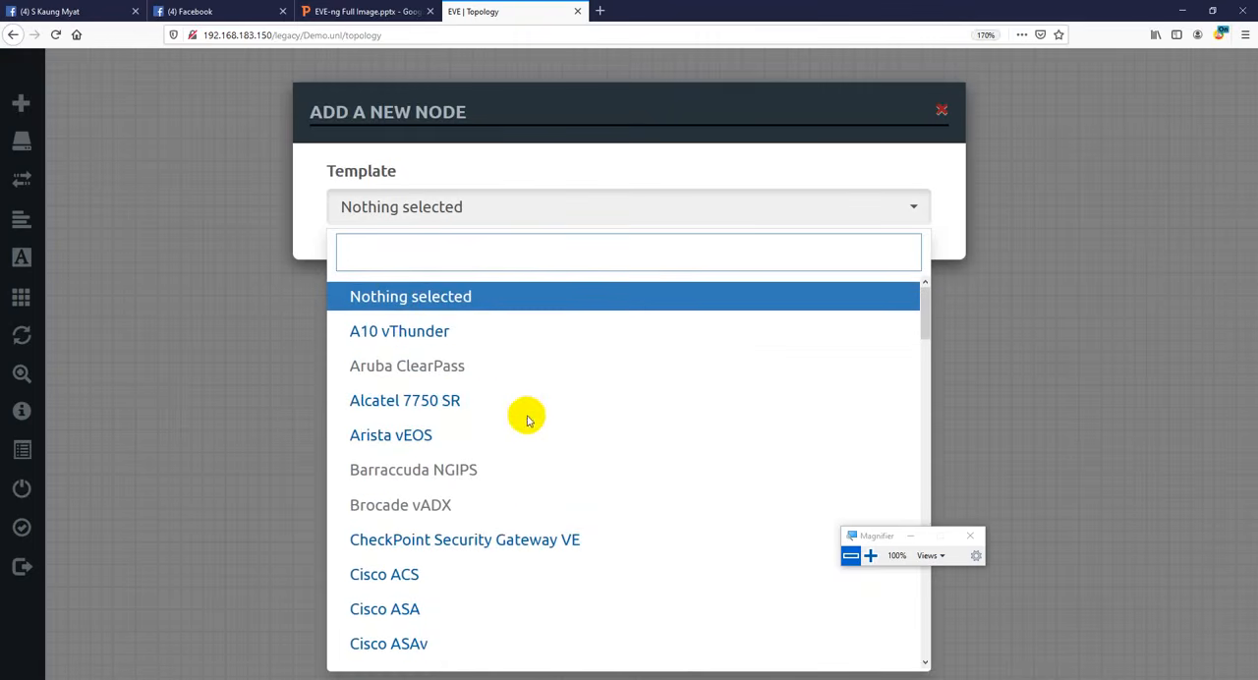
{"action": "scroll", "coordinate": [514, 416], "scroll_direction": "down", "scroll_amount": 3}
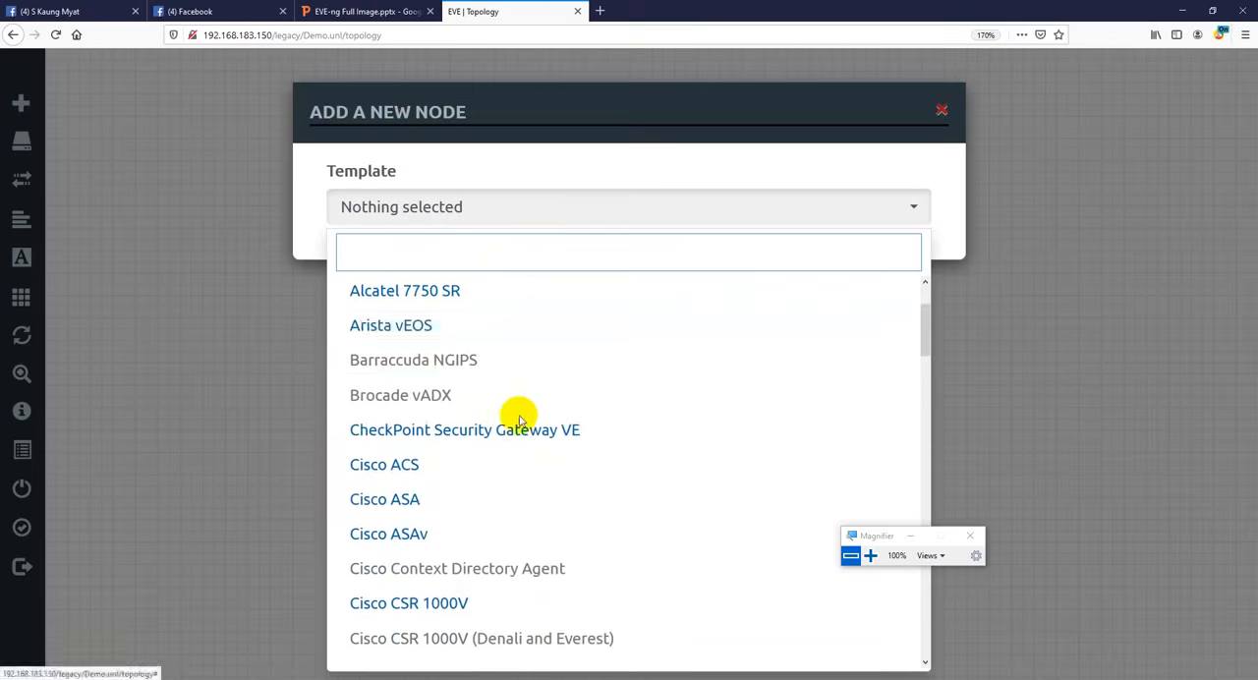
{"action": "scroll", "coordinate": [514, 415], "scroll_direction": "down", "scroll_amount": 3}
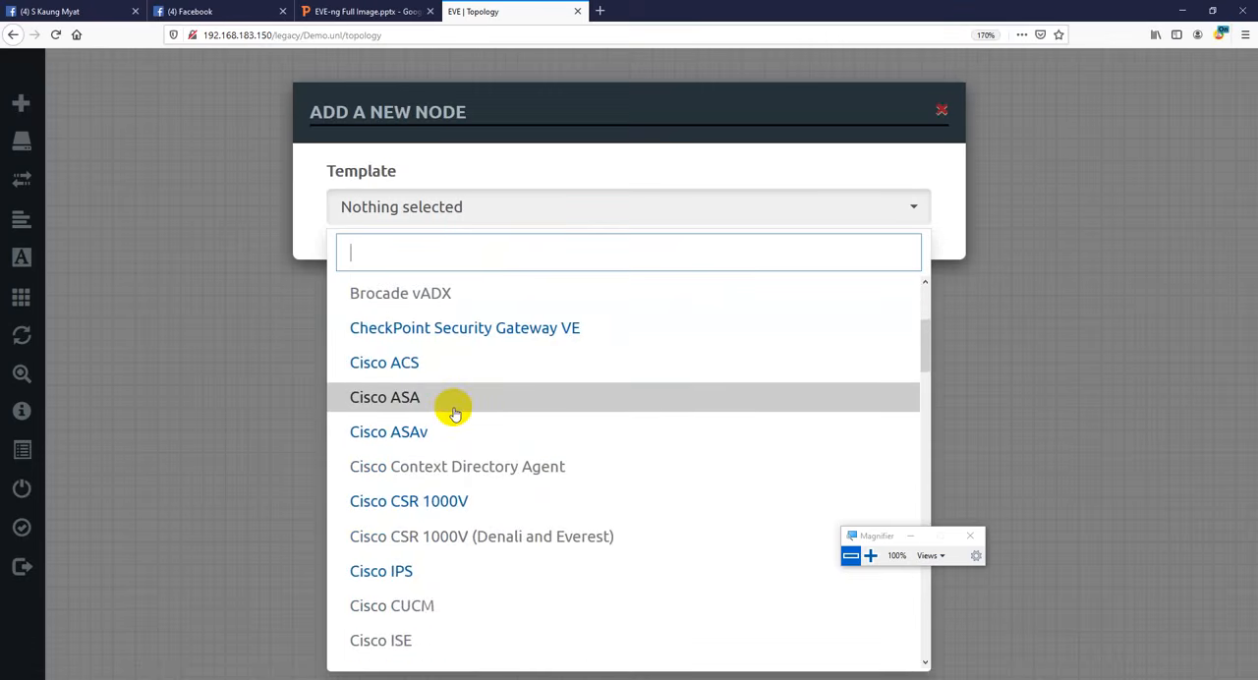
{"action": "scroll", "coordinate": [455, 411], "scroll_direction": "down", "scroll_amount": 3}
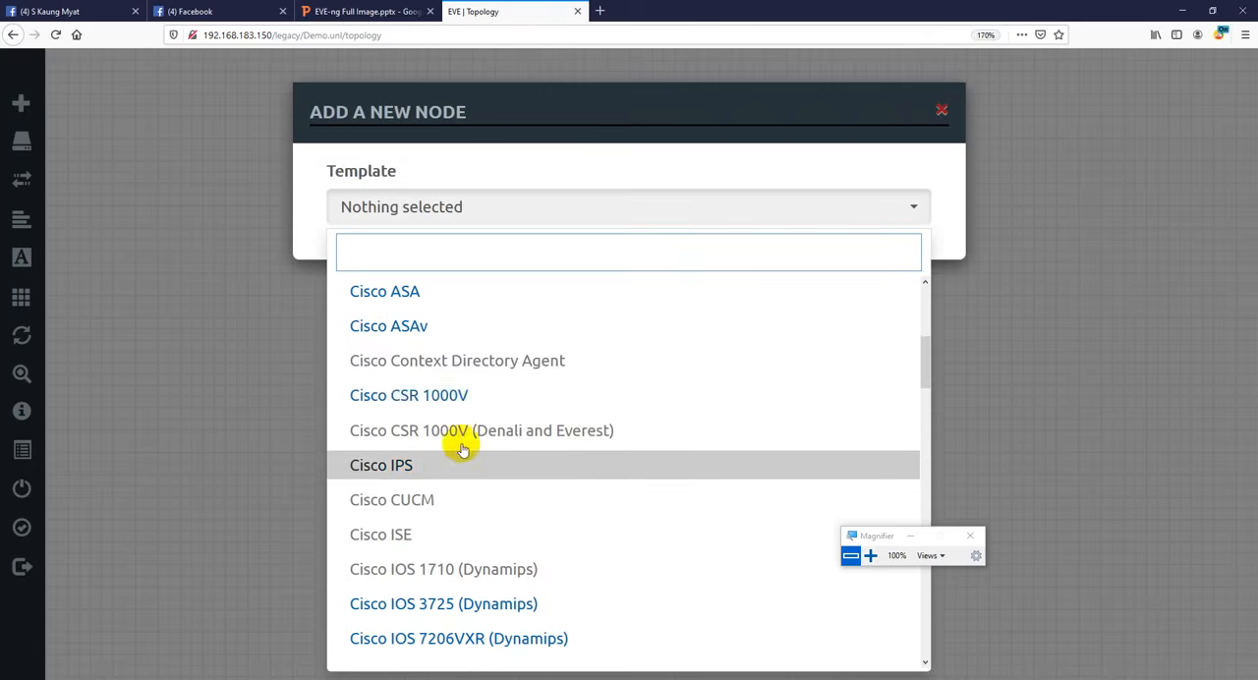
{"action": "scroll", "coordinate": [452, 383], "scroll_direction": "down", "scroll_amount": 3}
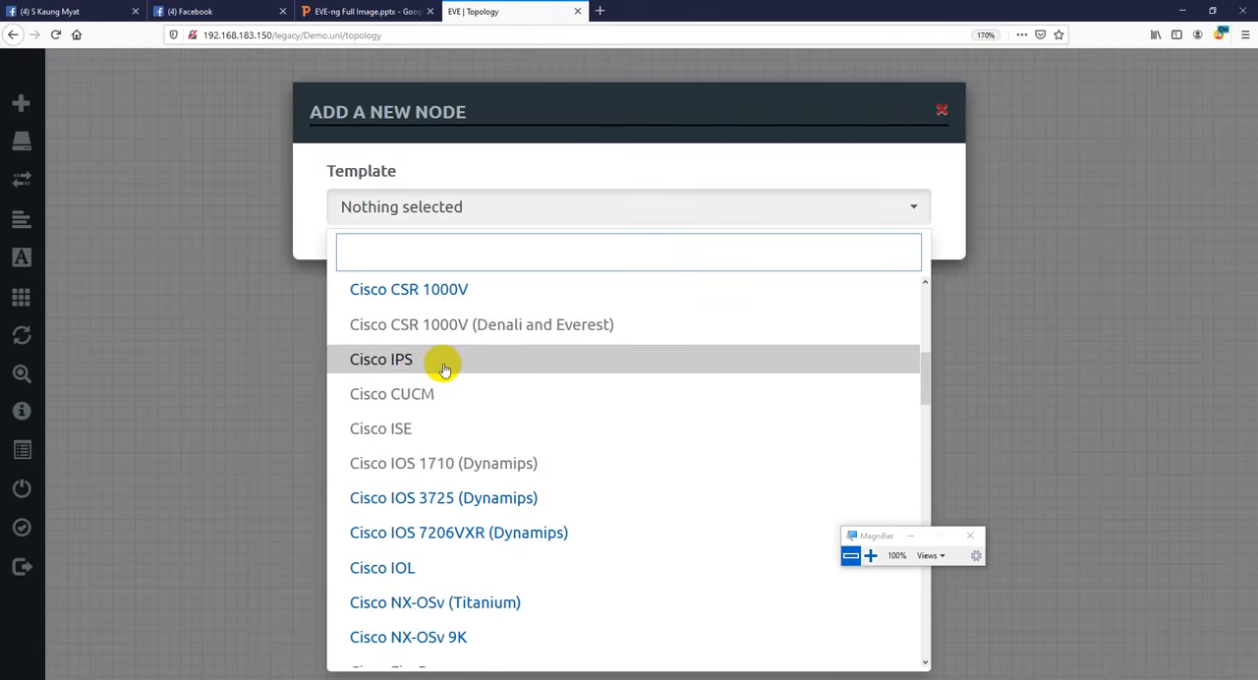
{"action": "scroll", "coordinate": [453, 379], "scroll_direction": "down", "scroll_amount": 3}
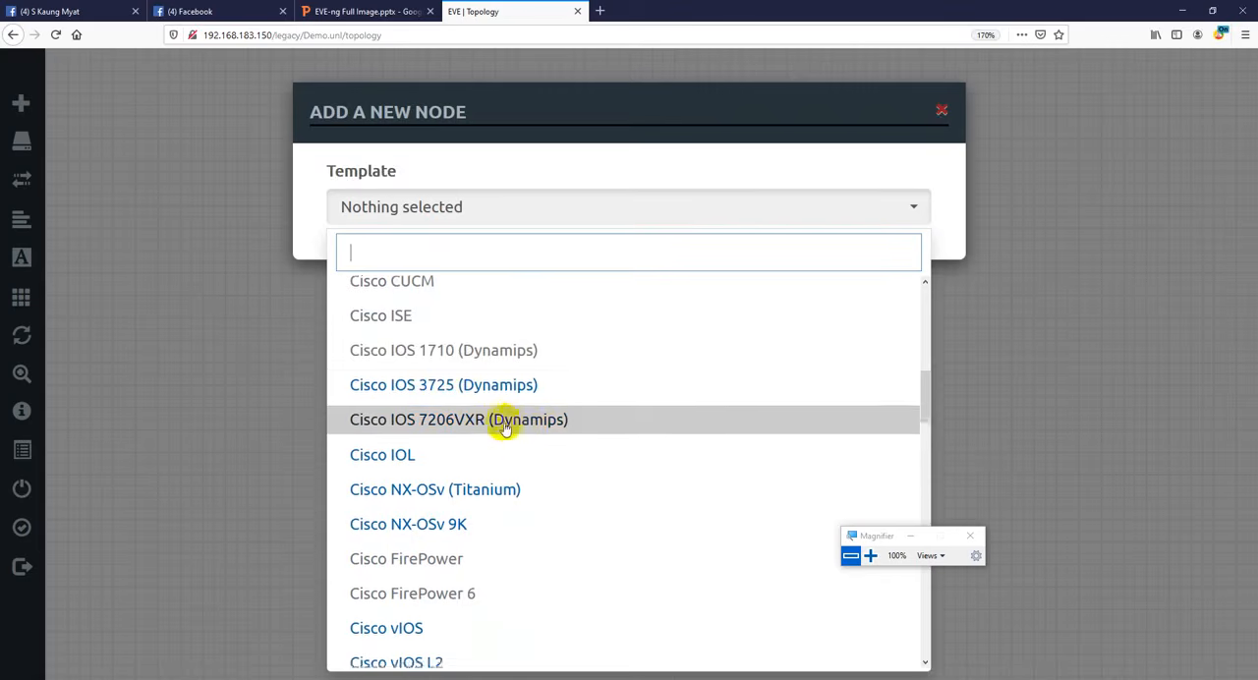
{"action": "scroll", "coordinate": [502, 413], "scroll_direction": "down", "scroll_amount": 3}
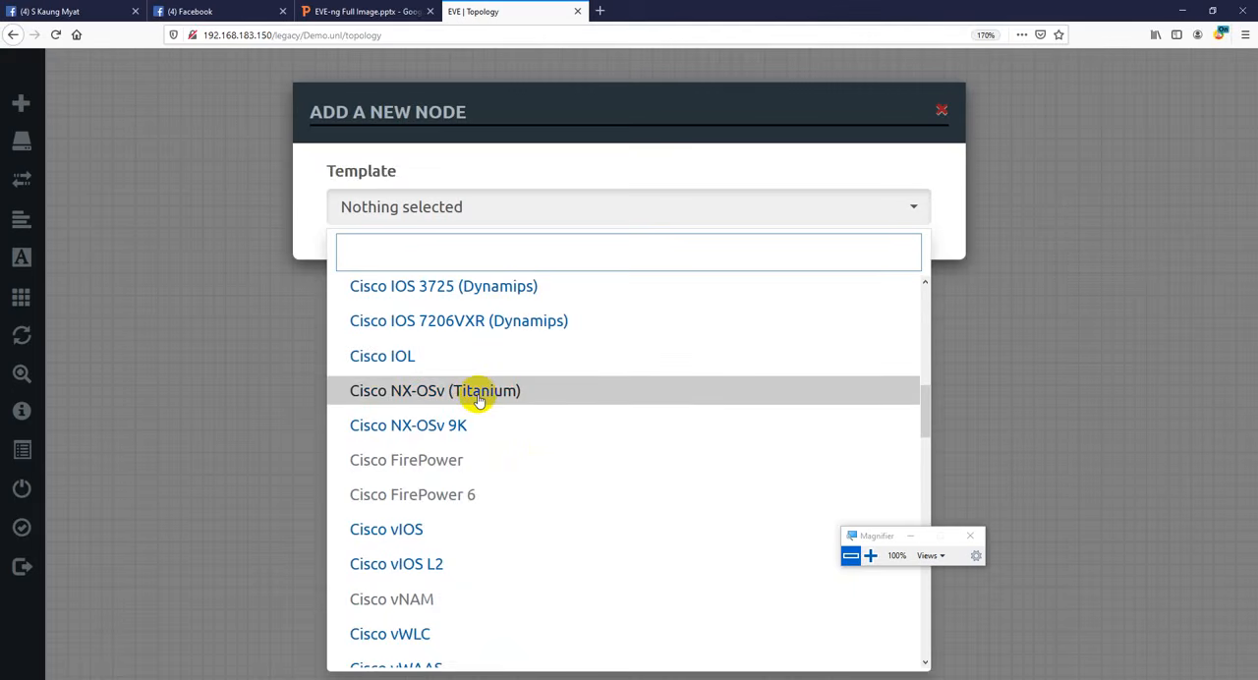
{"action": "scroll", "coordinate": [480, 400], "scroll_direction": "down", "scroll_amount": 3}
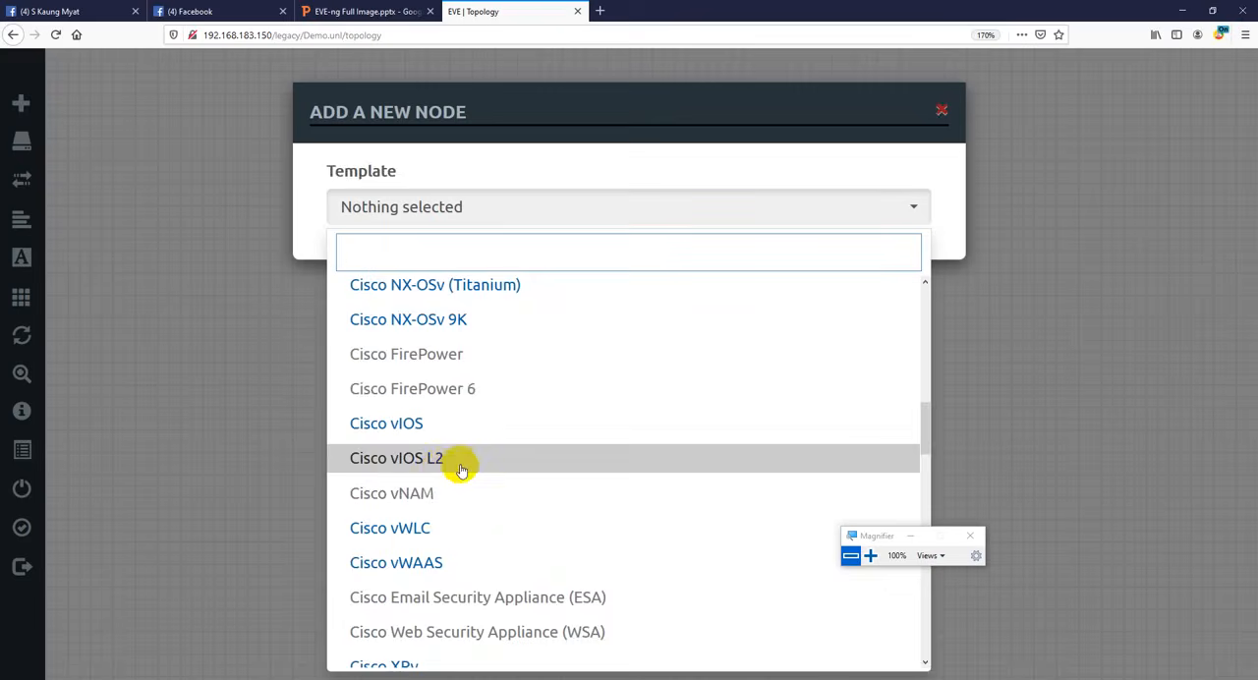
{"action": "scroll", "coordinate": [462, 470], "scroll_direction": "down", "scroll_amount": 3}
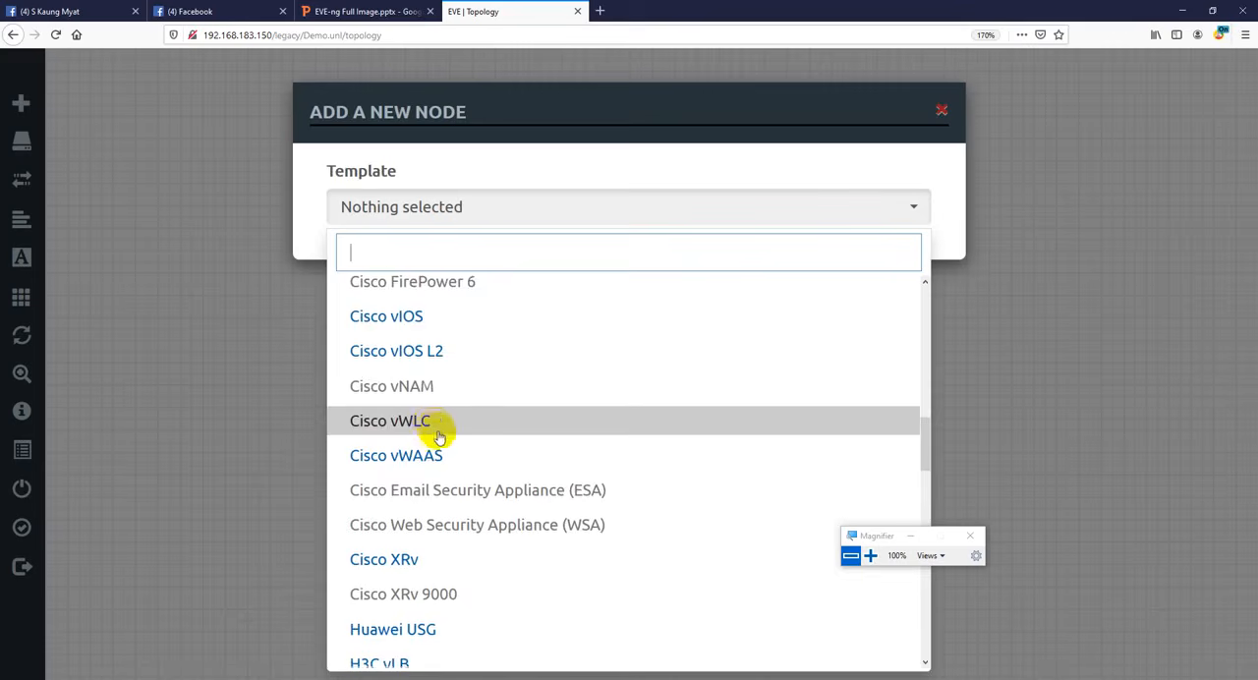
{"action": "scroll", "coordinate": [432, 433], "scroll_direction": "down", "scroll_amount": 7}
{"action": "scroll", "coordinate": [441, 435], "scroll_direction": "down", "scroll_amount": 3}
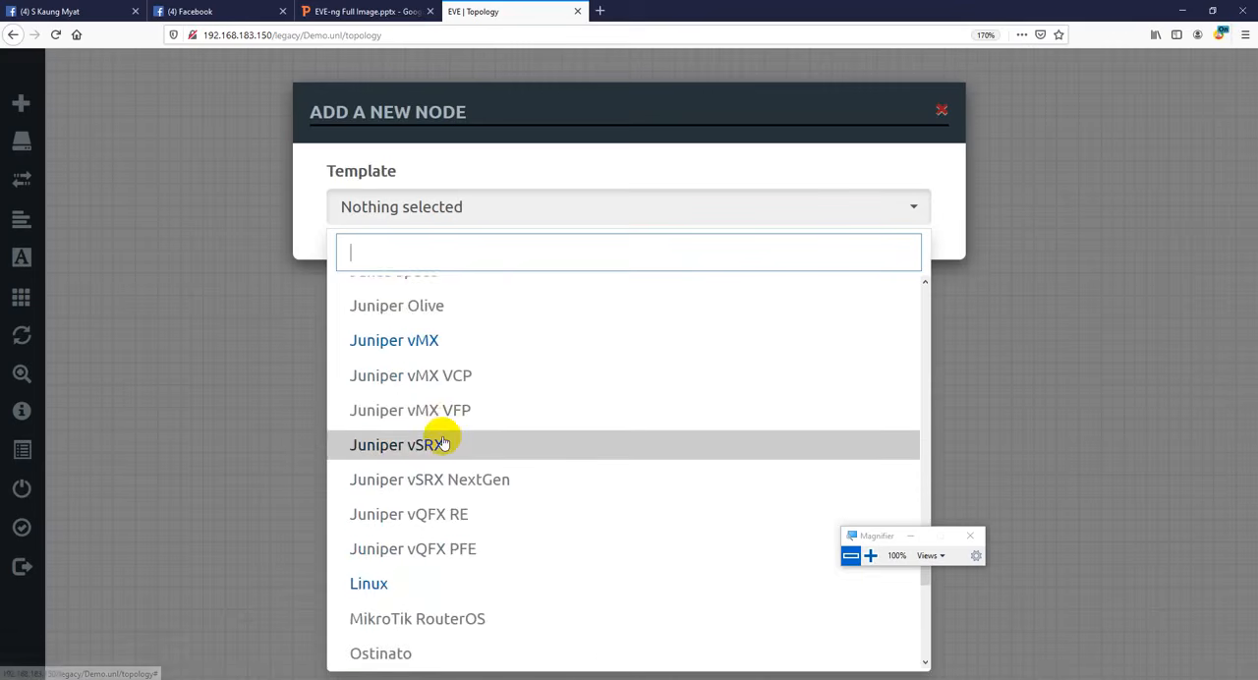
{"action": "scroll", "coordinate": [443, 439], "scroll_direction": "up", "scroll_amount": 7}
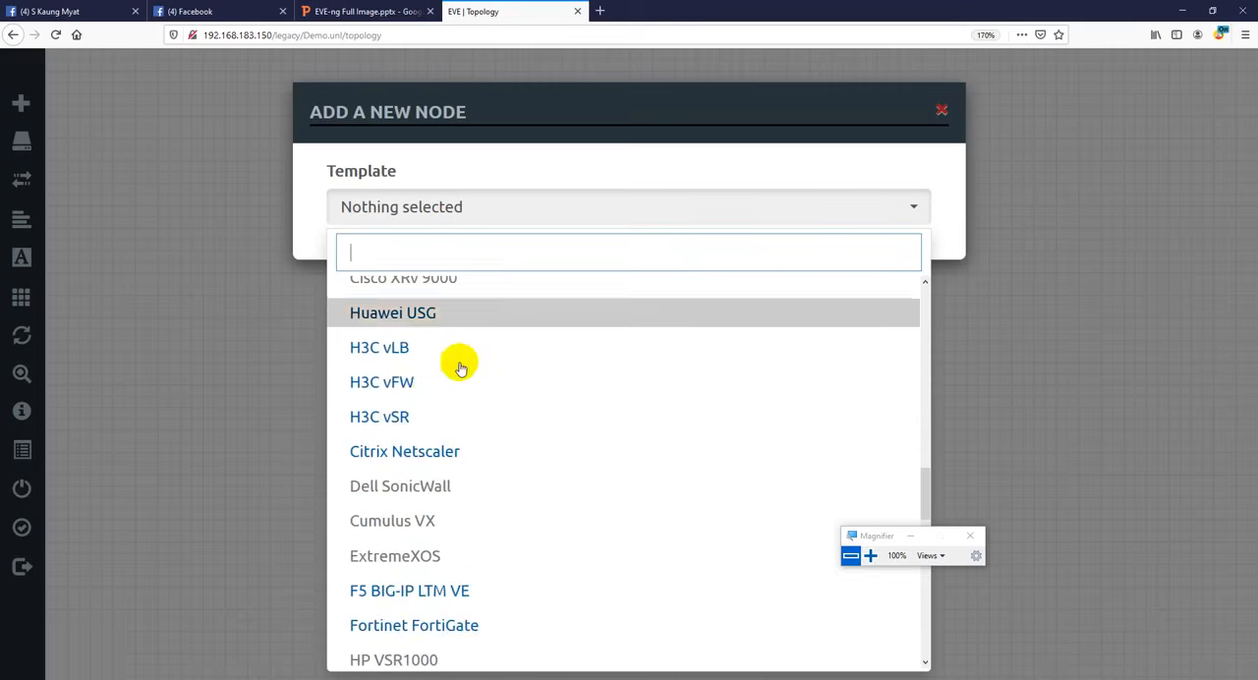
{"action": "scroll", "coordinate": [458, 382], "scroll_direction": "down", "scroll_amount": 3}
{"action": "scroll", "coordinate": [462, 393], "scroll_direction": "down", "scroll_amount": 6}
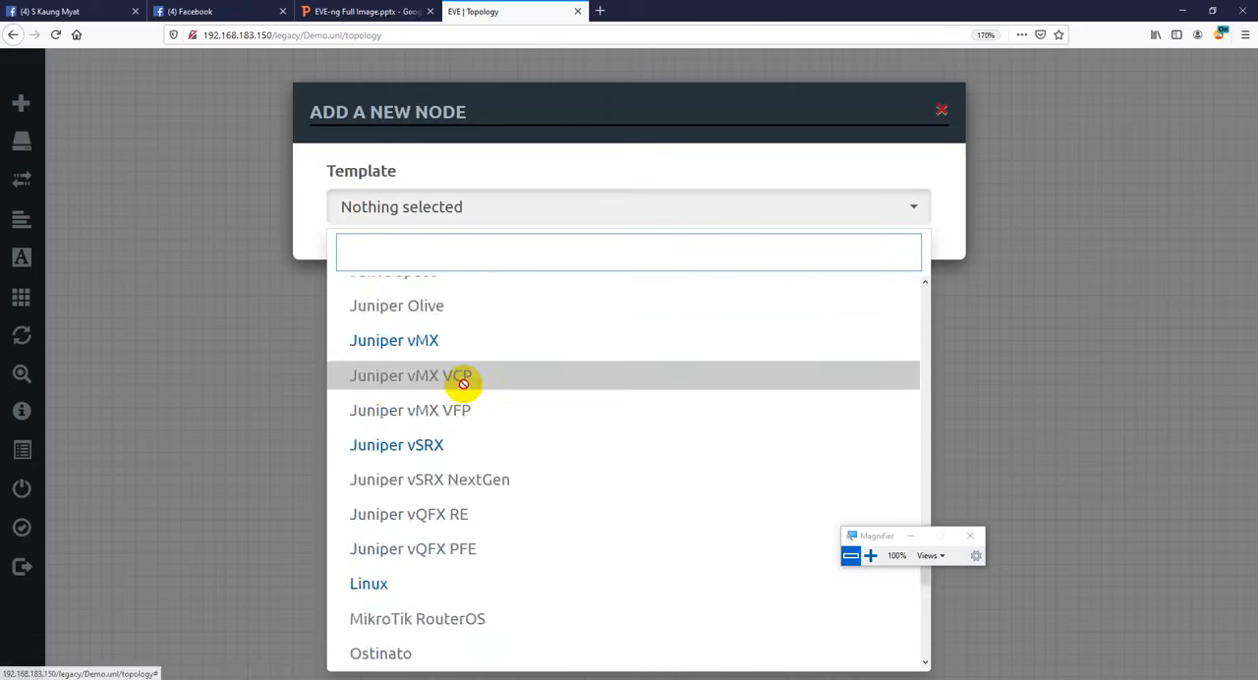
{"action": "scroll", "coordinate": [450, 416], "scroll_direction": "down", "scroll_amount": 1}
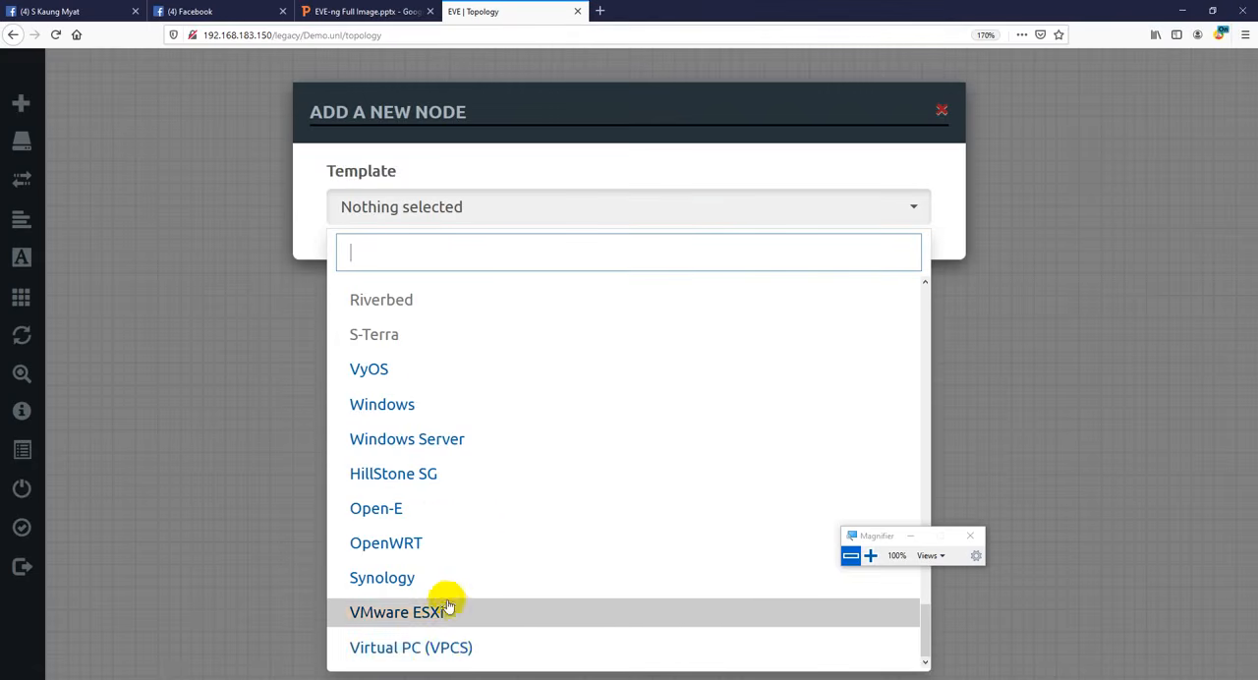
- Add a node from the Windows template with its default settings to the Demo topology, and start it
{"action": "left_click", "coordinate": [421, 407]}
{"action": "scroll", "coordinate": [750, 590], "scroll_direction": "down", "scroll_amount": 5}
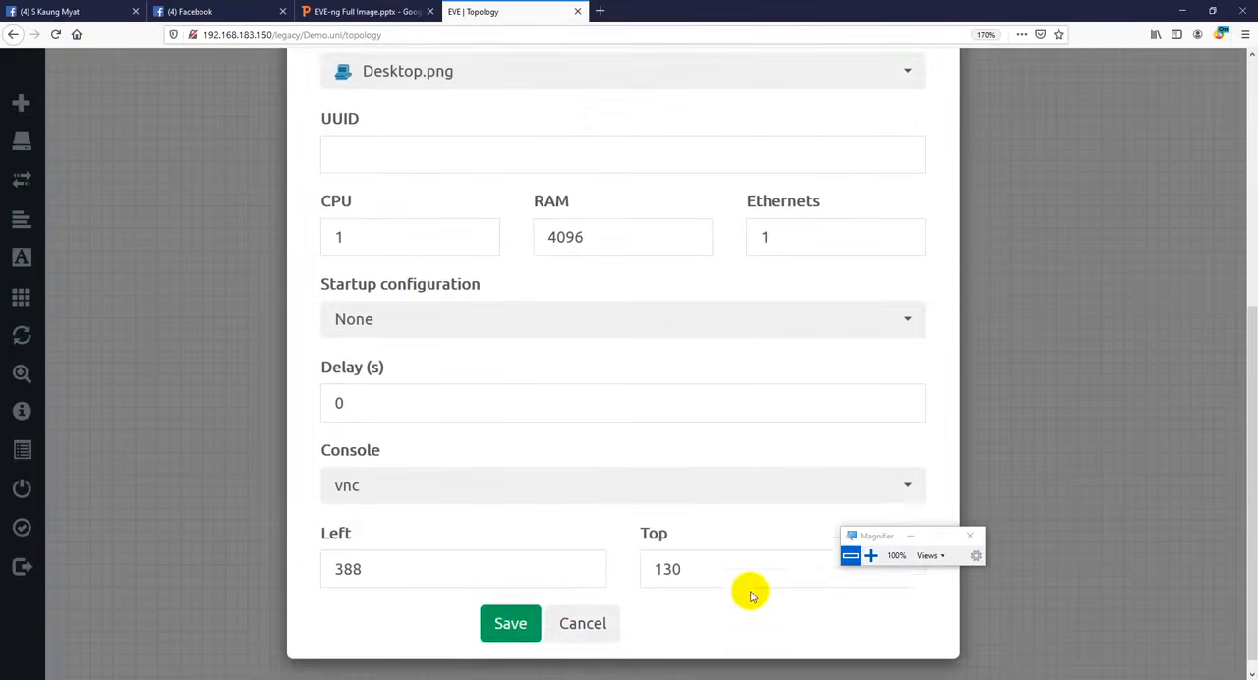
{"action": "left_click", "coordinate": [512, 604]}
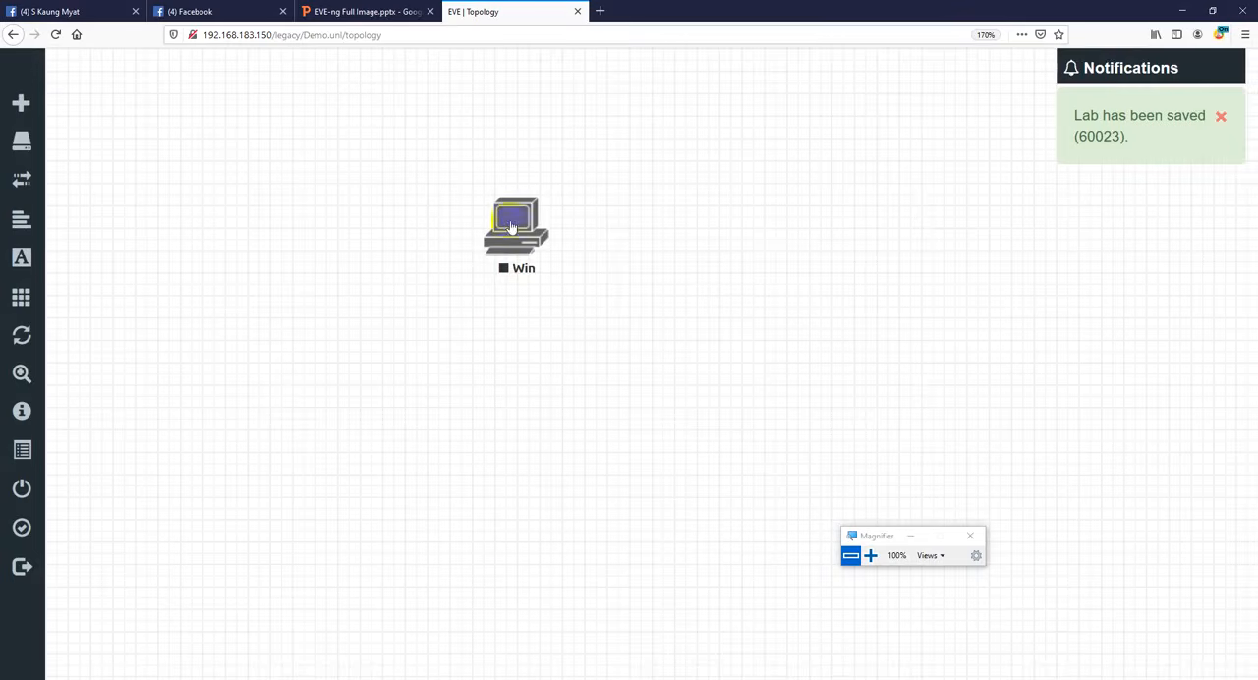
{"action": "right_click", "coordinate": [505, 226]}
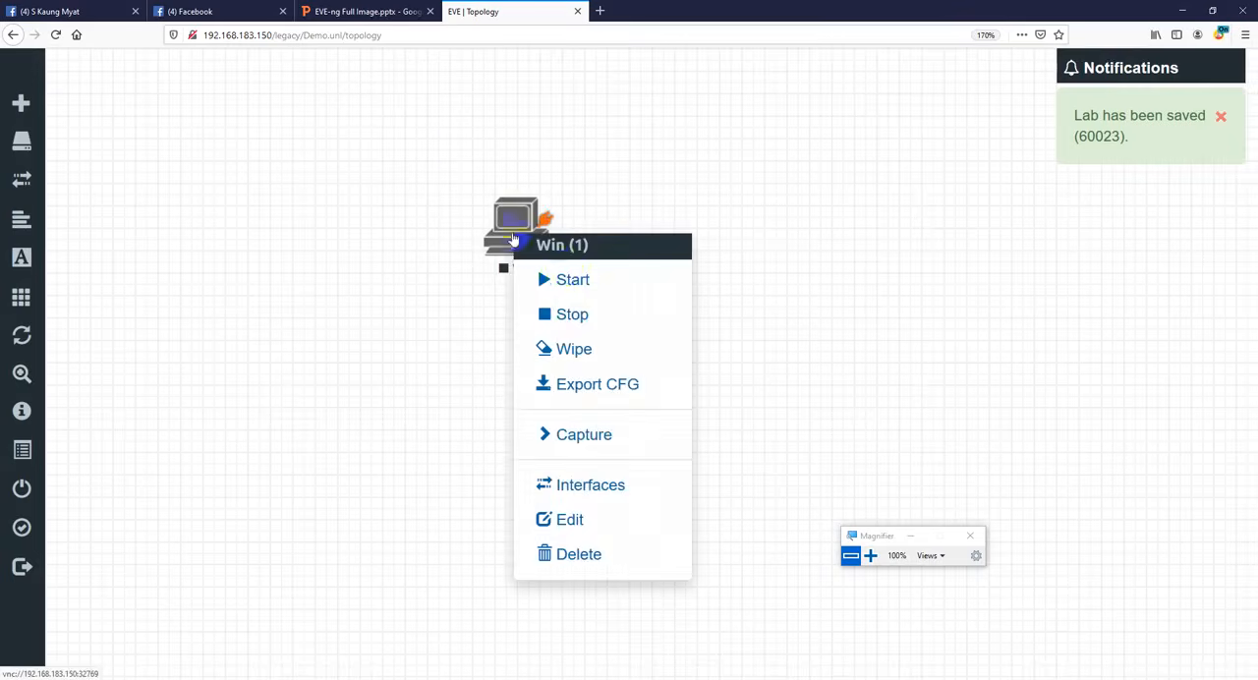
{"action": "left_click", "coordinate": [579, 278]}
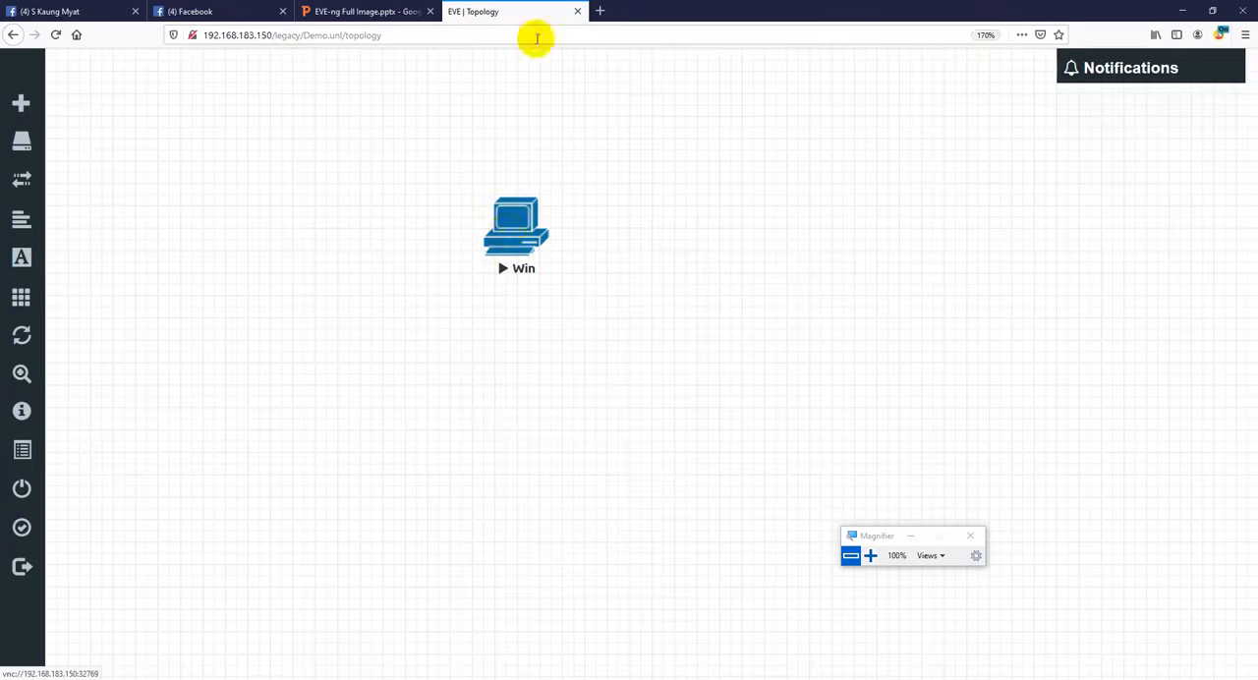
- Search Google for tightvnc viewer in a new browser tab and open the TightVNC download page
{"action": "left_click", "coordinate": [603, 9]}
{"action": "type", "text": "www.google.com/"}
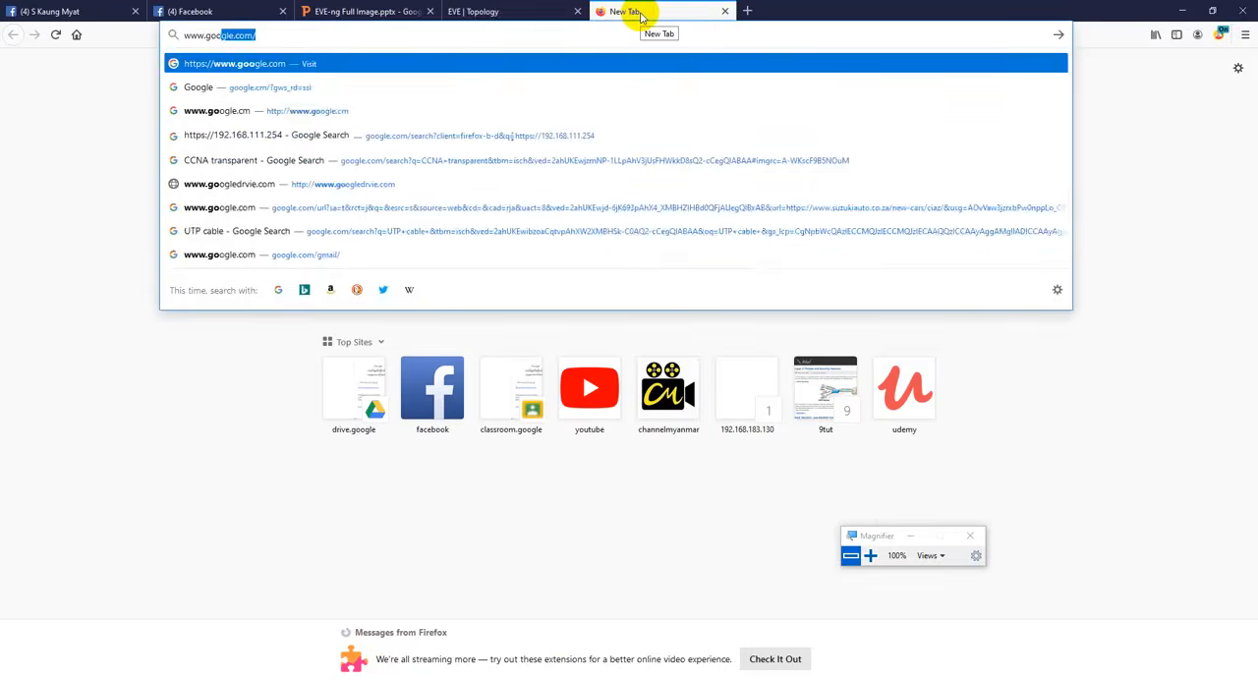
{"action": "key", "text": "Return"}
{"action": "type", "text": "tight"}
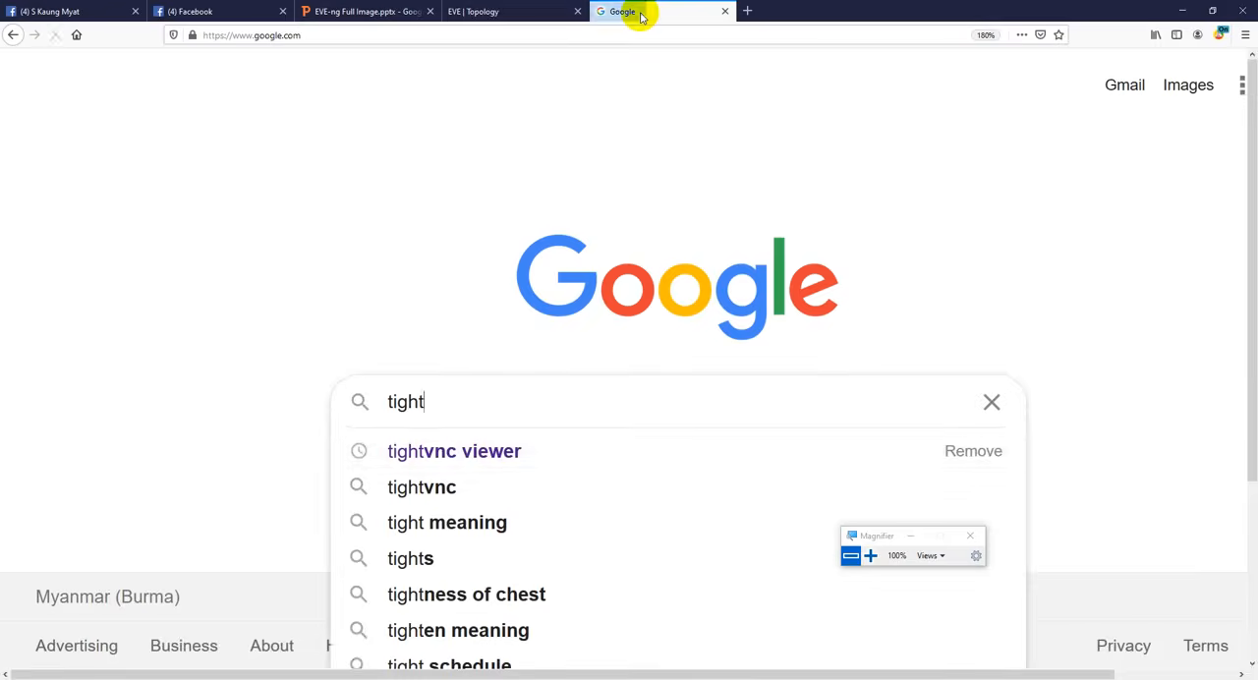
{"action": "key", "text": "Down"}
{"action": "key", "text": "Return"}
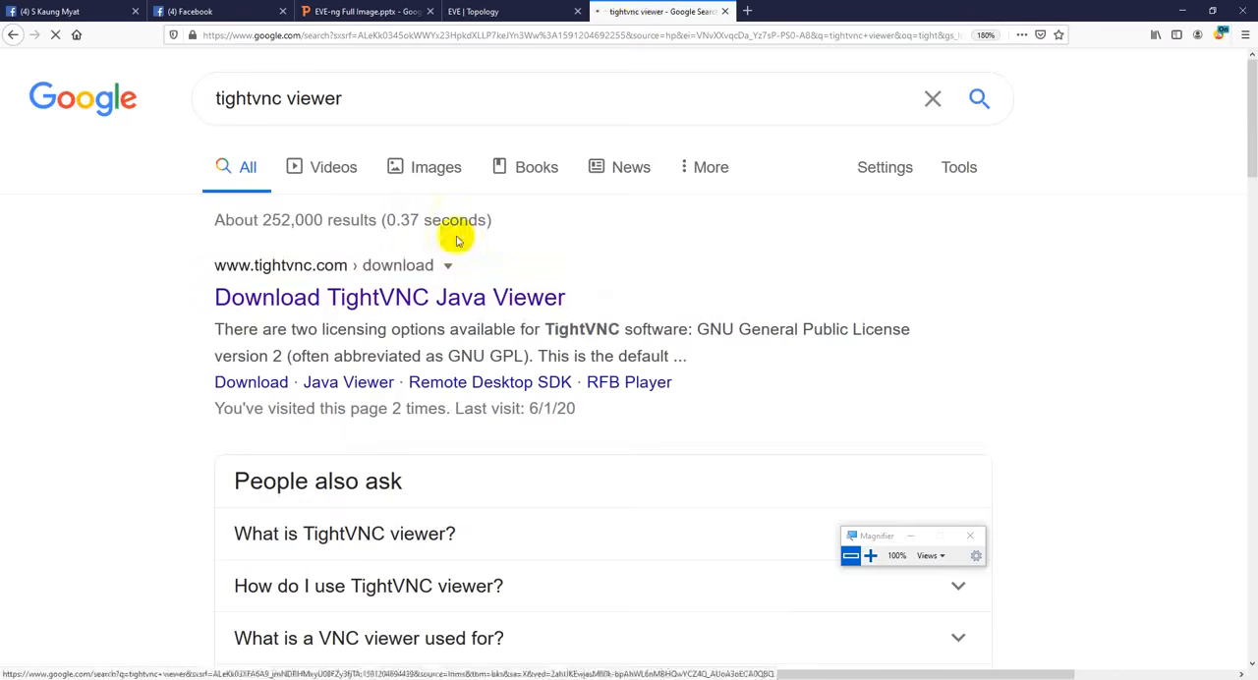
{"action": "left_click", "coordinate": [484, 294]}
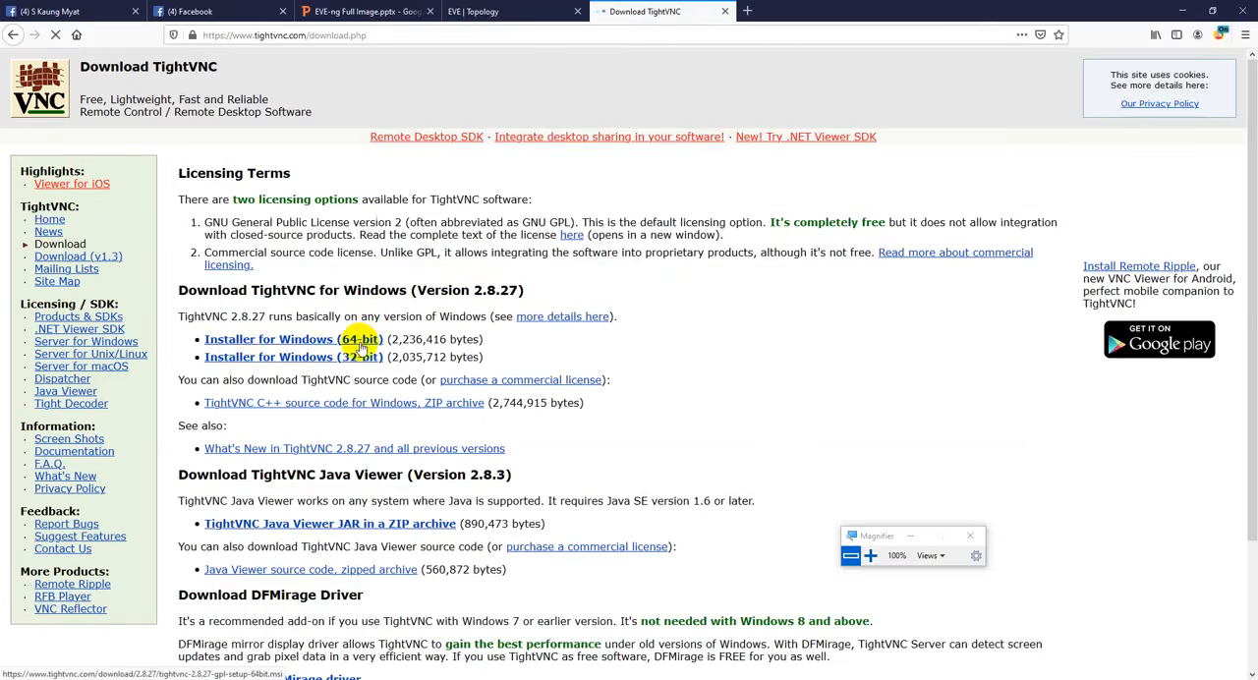
- Find the installed TightVNC Viewer on the host PC and launch it
{"action": "key", "text": "super"}
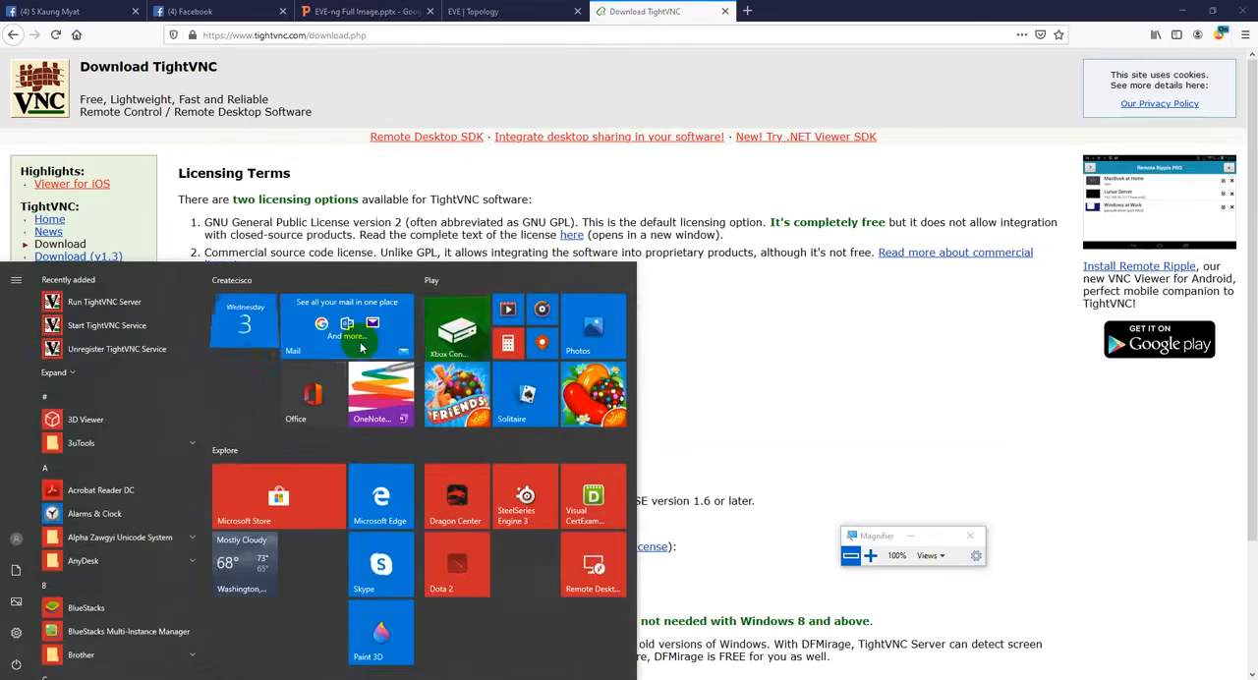
{"action": "type", "text": "ti"}
{"action": "key", "text": "Return"}
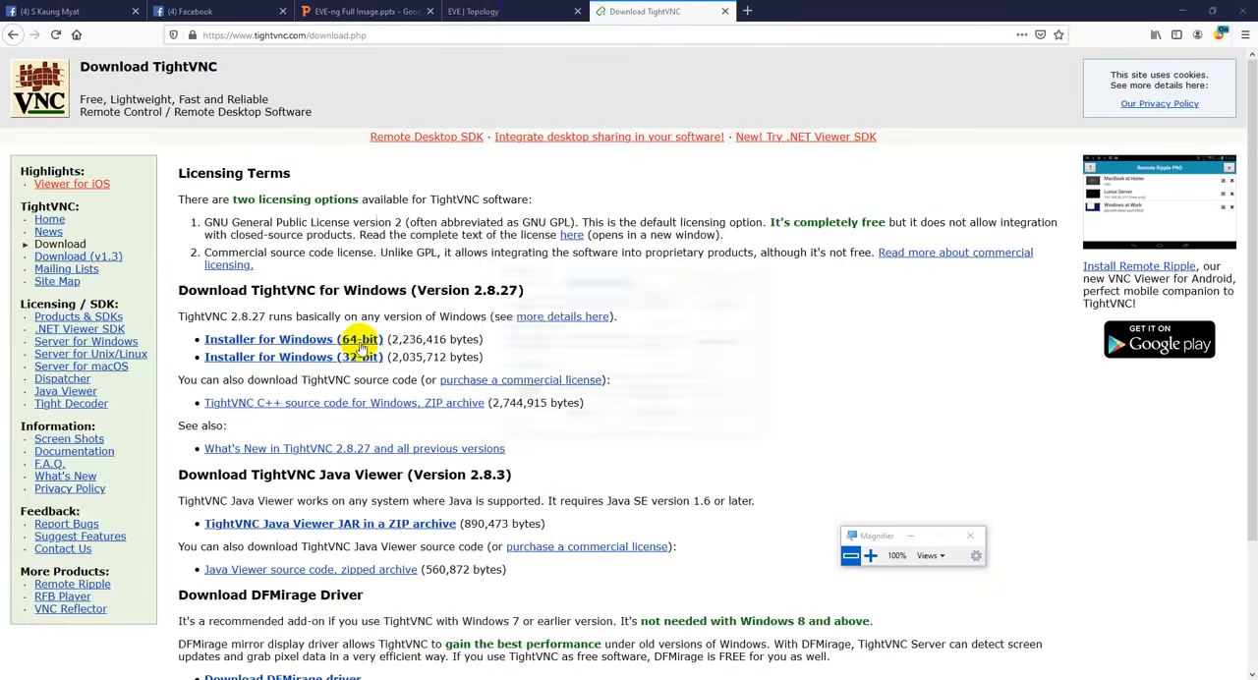
- Return to the EVE topology page and bring up the New TightVNC Connection window
{"action": "left_click", "coordinate": [515, 11]}
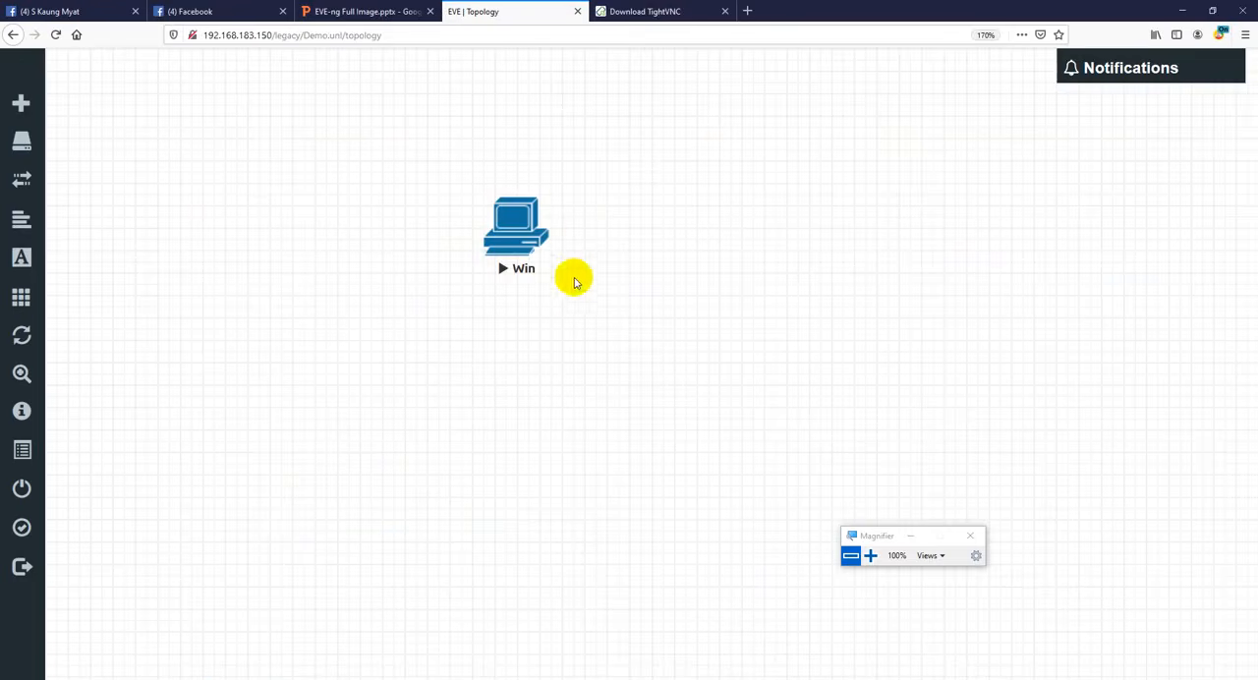
{"action": "left_click", "coordinate": [871, 557]}
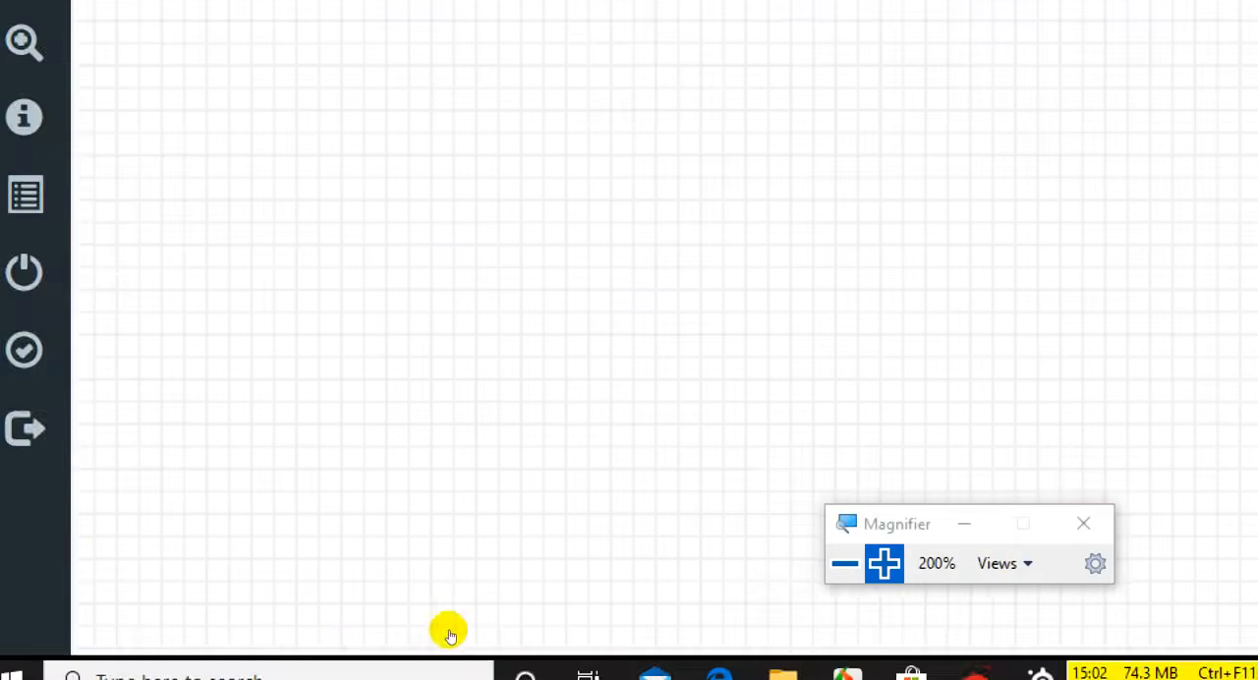
{"action": "key", "text": "super+minus"}
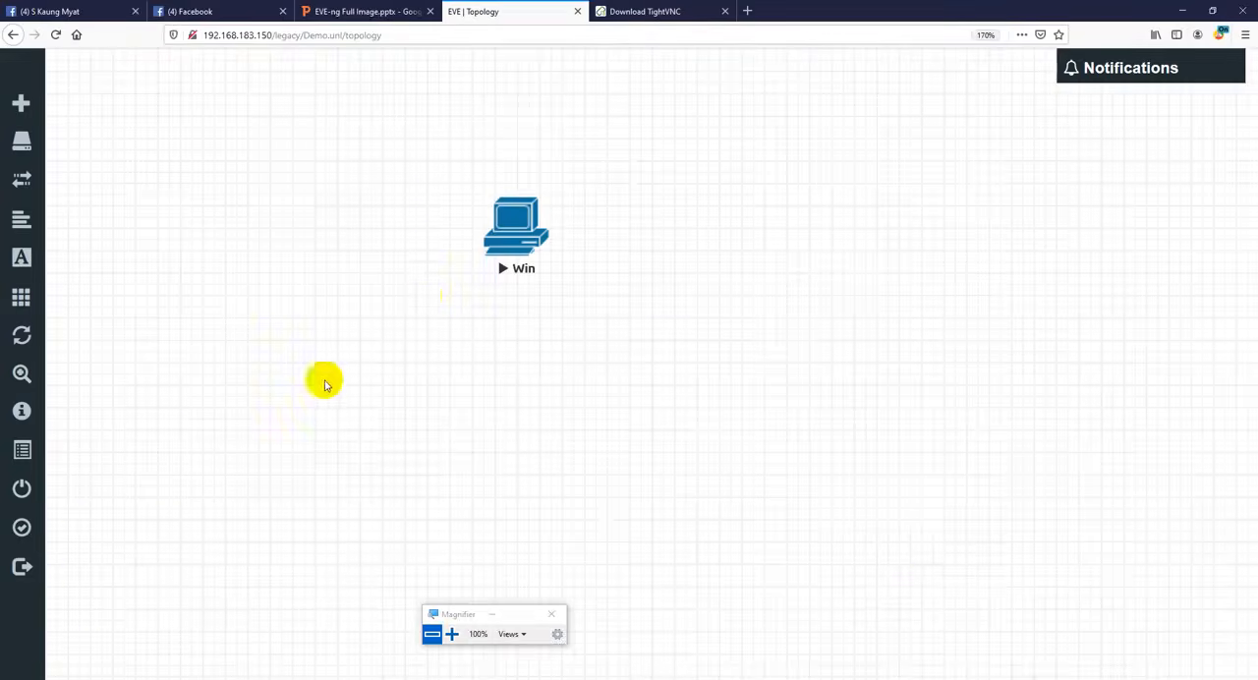
{"action": "left_click", "coordinate": [507, 246]}
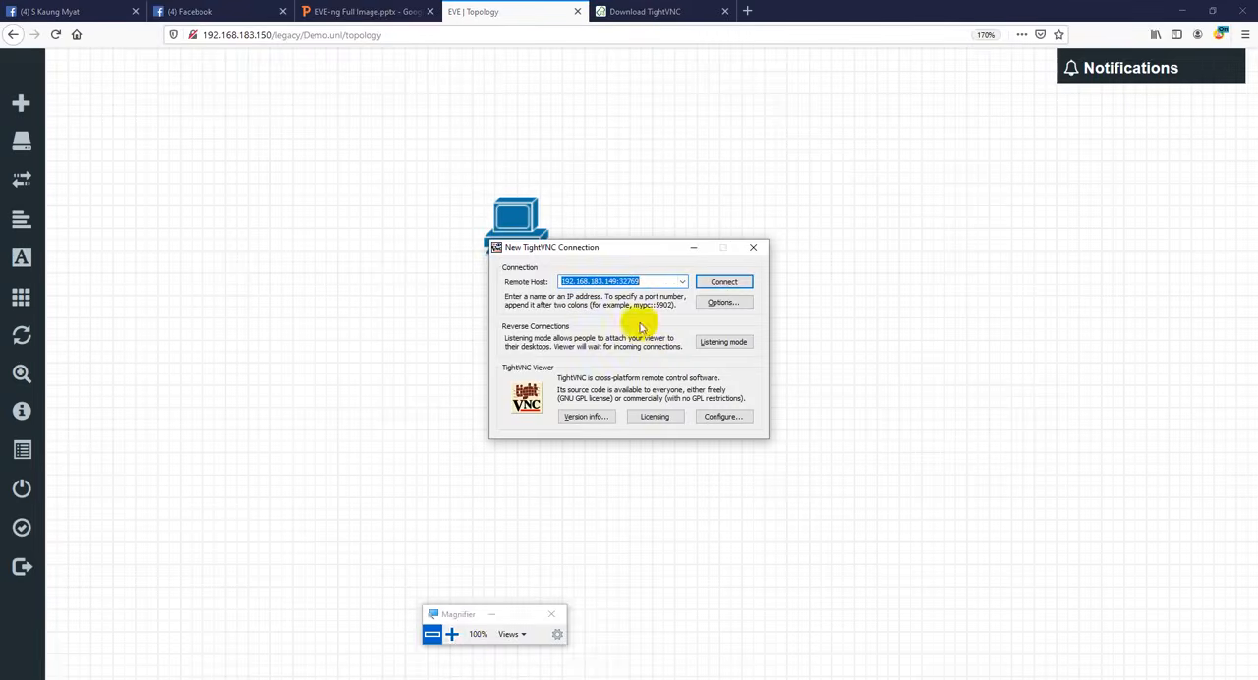
- Set the TightVNC remote host to 192.168.183.150:32769 and connect to the Win node's desktop
{"action": "left_click", "coordinate": [451, 634]}
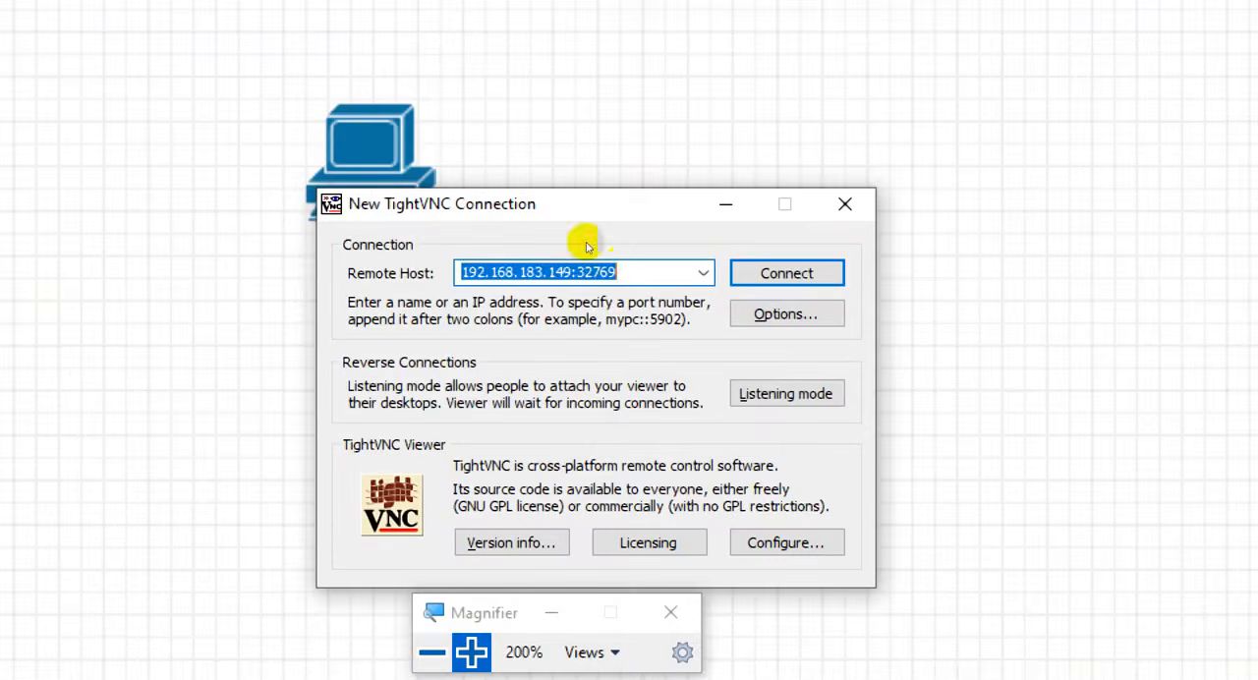
{"action": "left_click", "coordinate": [625, 269]}
{"action": "key", "text": "Left"}
{"action": "key", "text": "Left"}
{"action": "key", "text": "Left"}
{"action": "key", "text": "Left"}
{"action": "key", "text": "Left"}
{"action": "key", "text": "Left"}
{"action": "key", "text": "Left"}
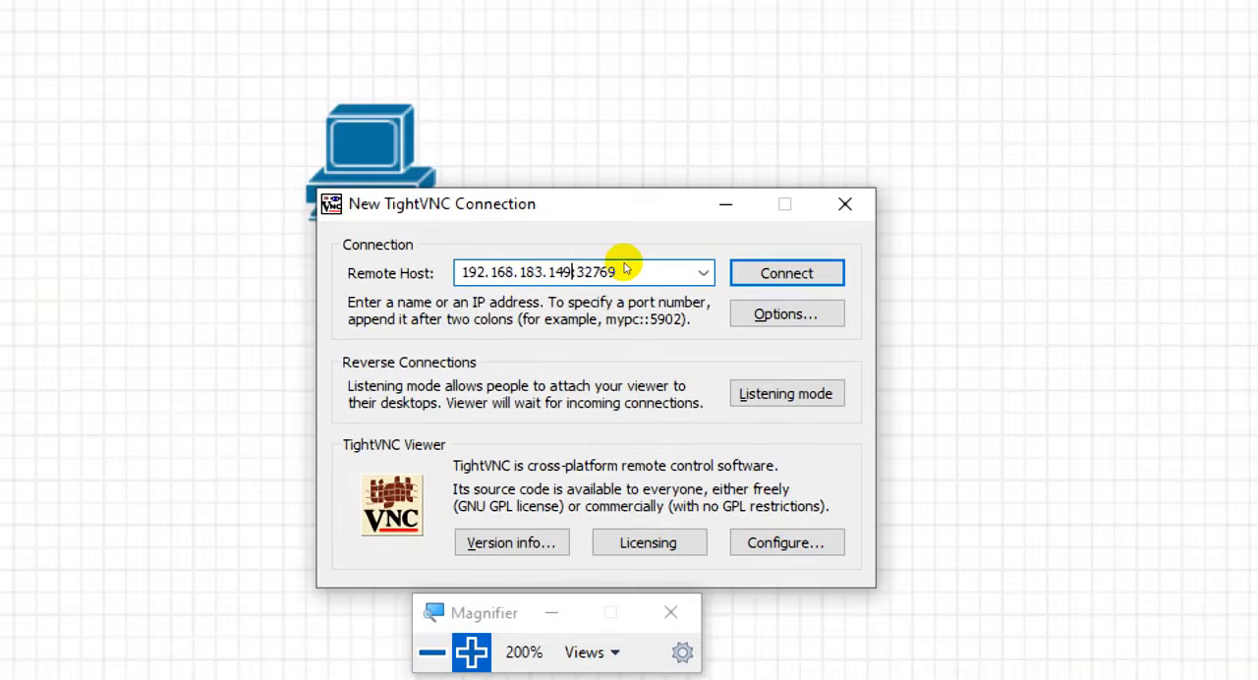
{"action": "key", "text": "BackSpace"}
{"action": "key", "text": "Delete"}
{"action": "type", "text": "50"}
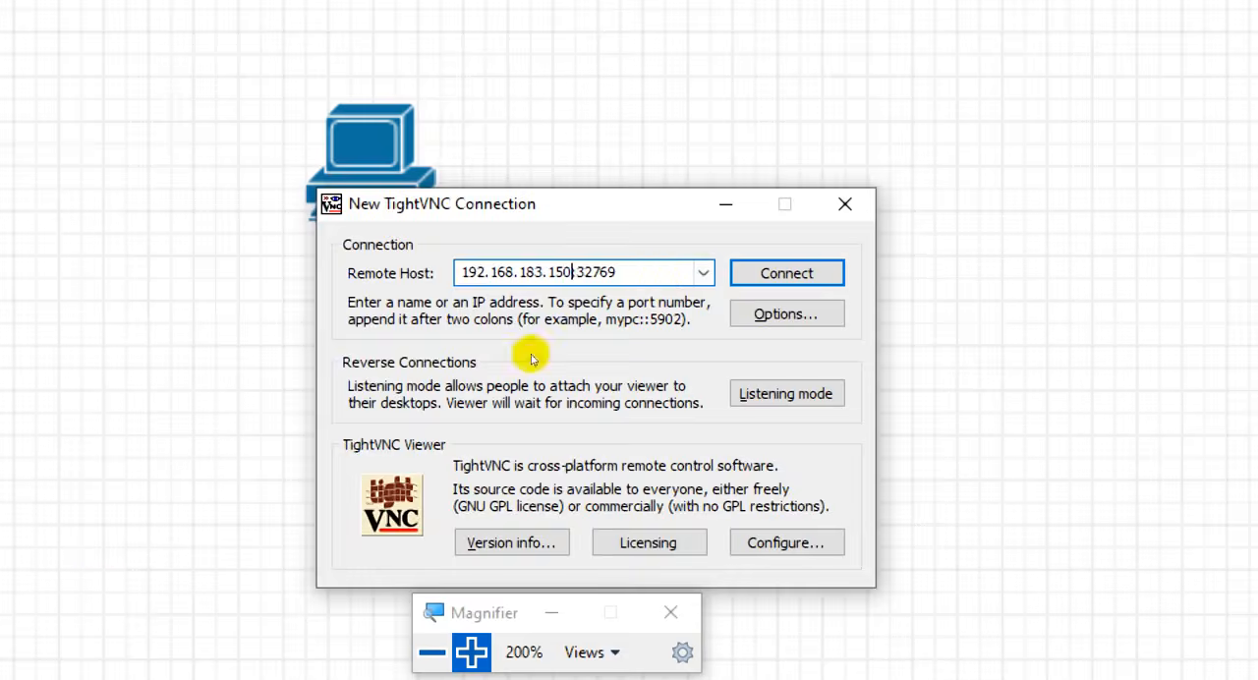
{"action": "key", "text": "super+minus"}
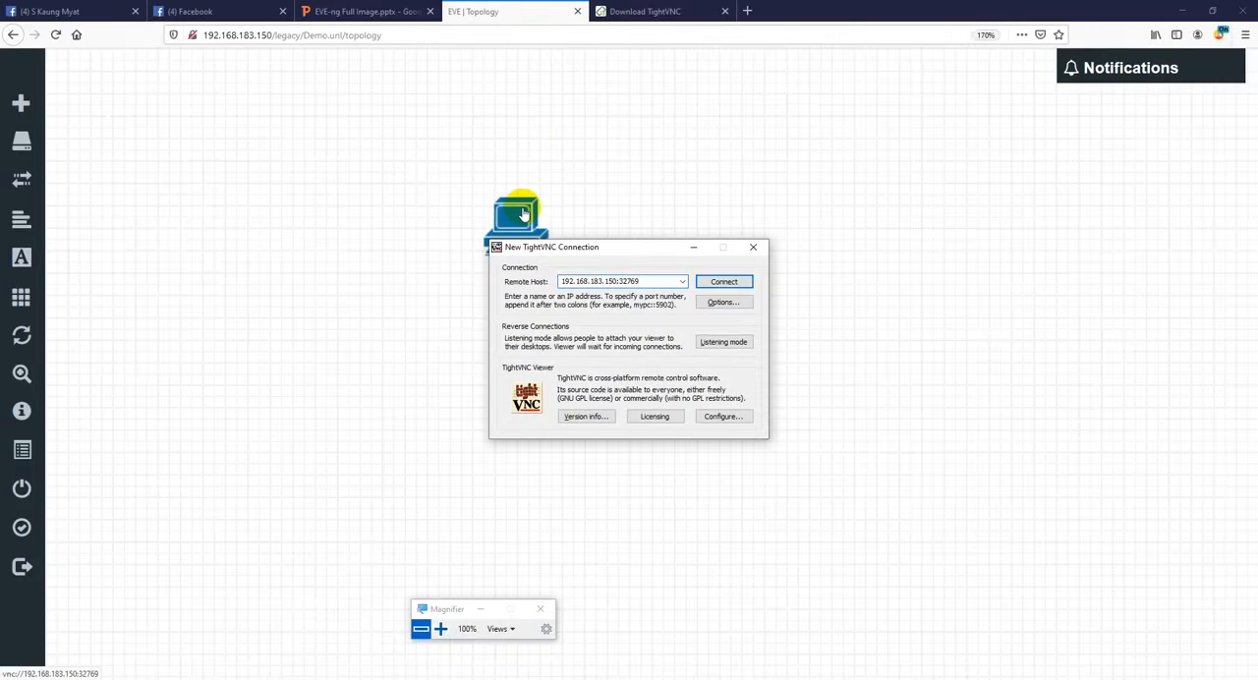
{"action": "left_click", "coordinate": [724, 281]}
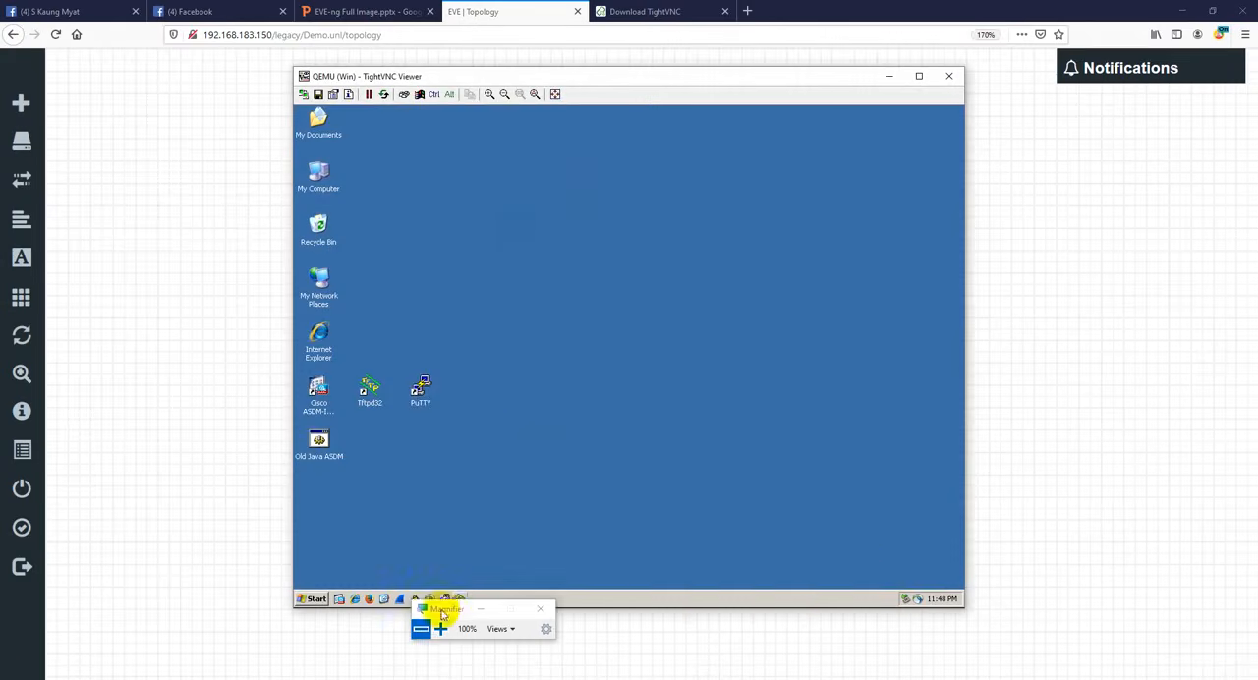
{"action": "left_click_drag", "start_coordinate": [443, 613], "coordinate": [960, 565]}
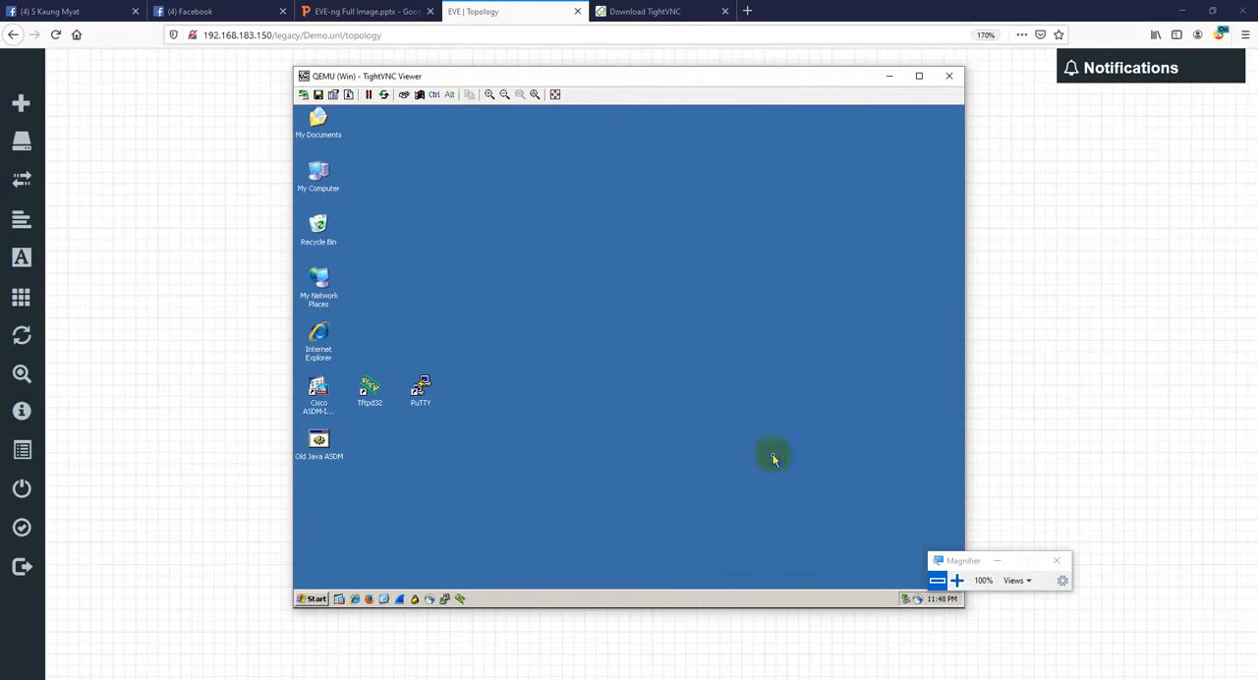
{"action": "left_click", "coordinate": [890, 82]}
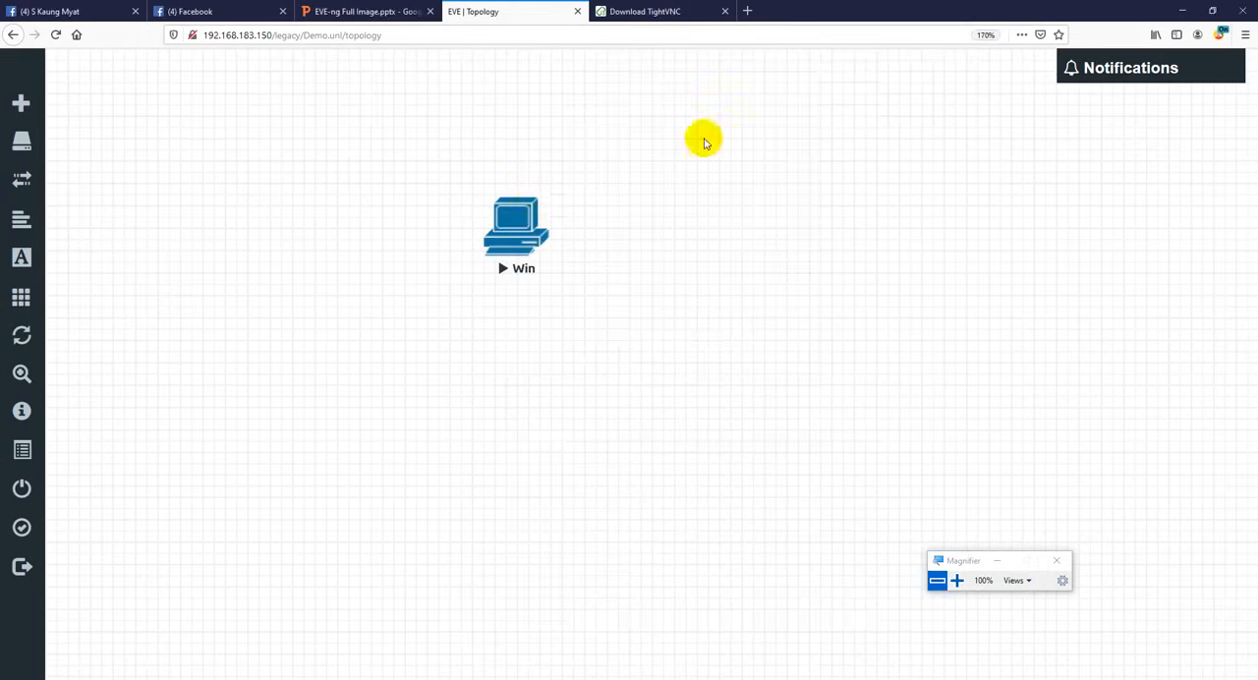
{"action": "right_click", "coordinate": [521, 224]}
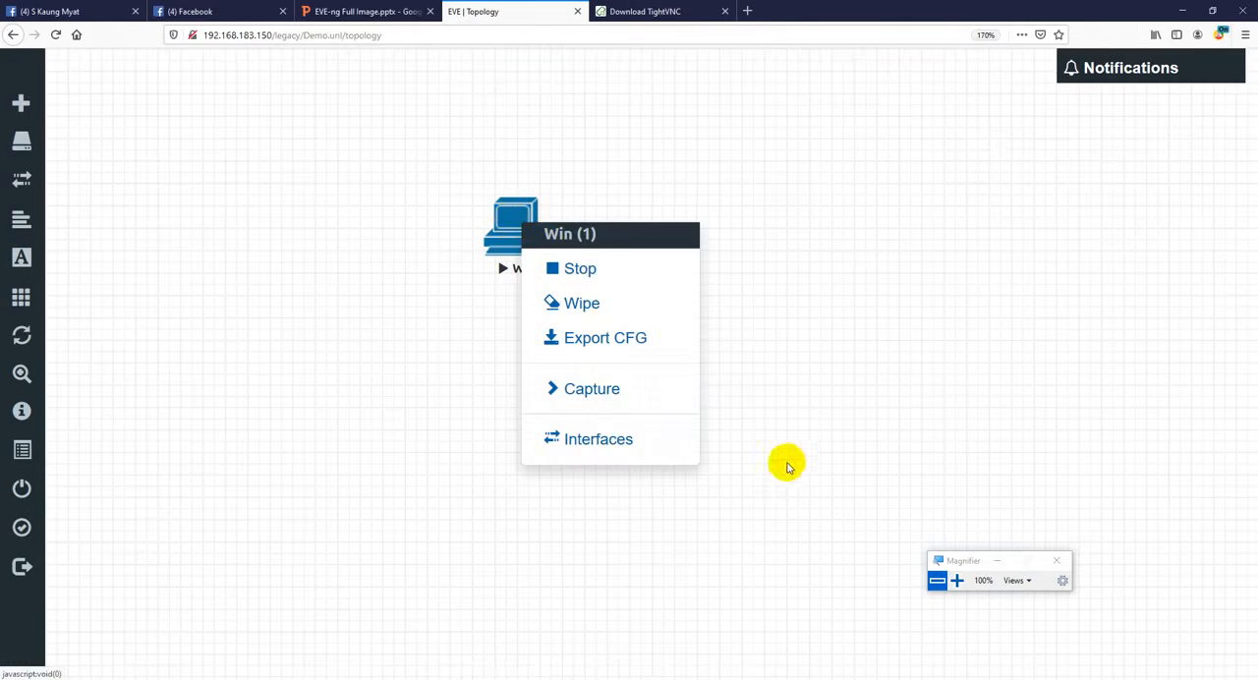
{"action": "left_click", "coordinate": [1042, 679]}
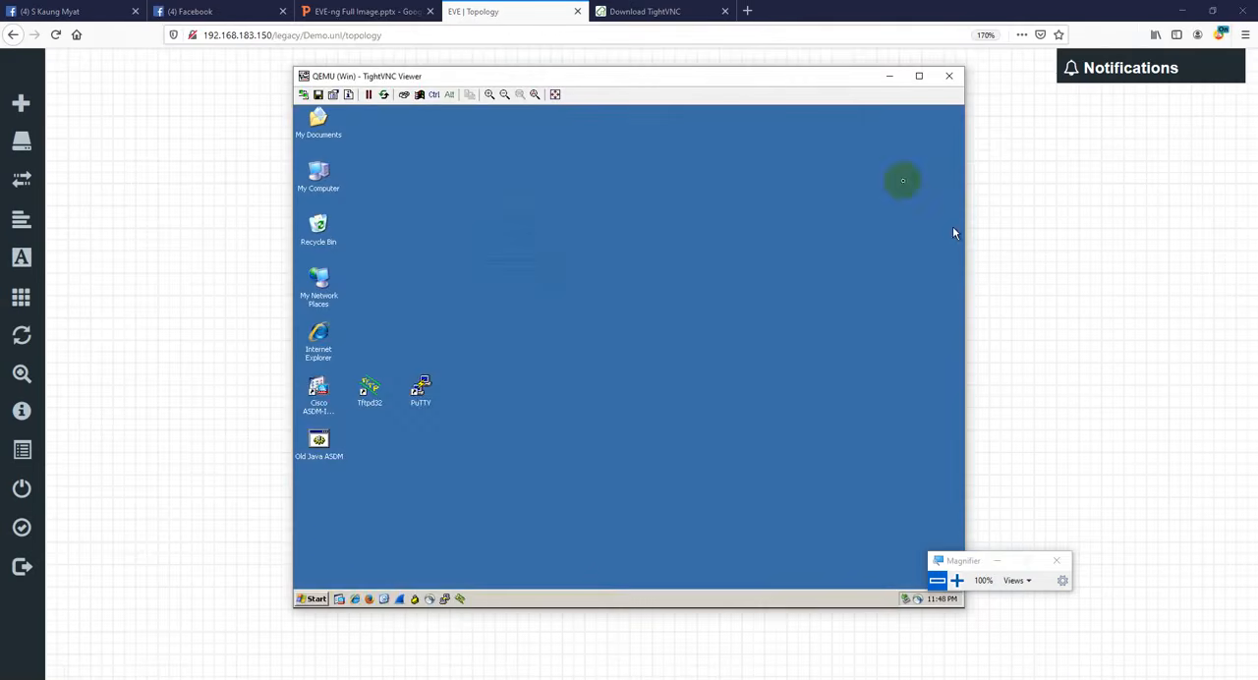
- Shut down the Windows XP guest from inside the Win node's remote desktop session
{"action": "left_click", "coordinate": [313, 597]}
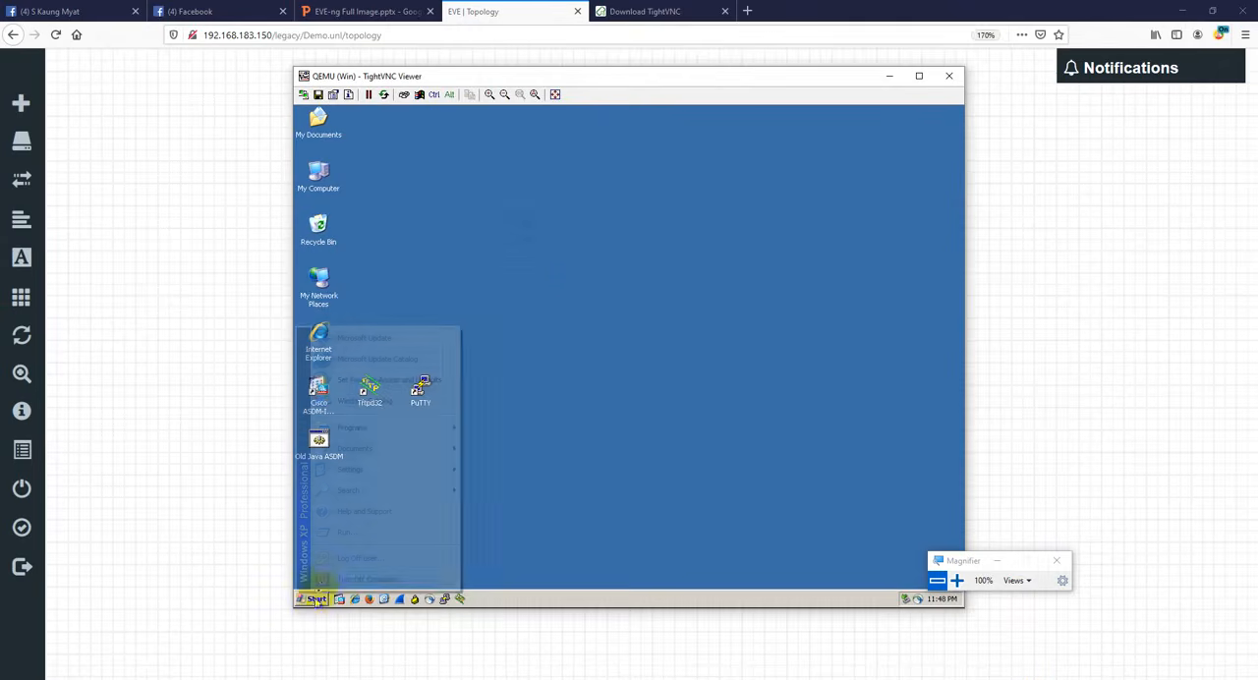
{"action": "left_click", "coordinate": [354, 580]}
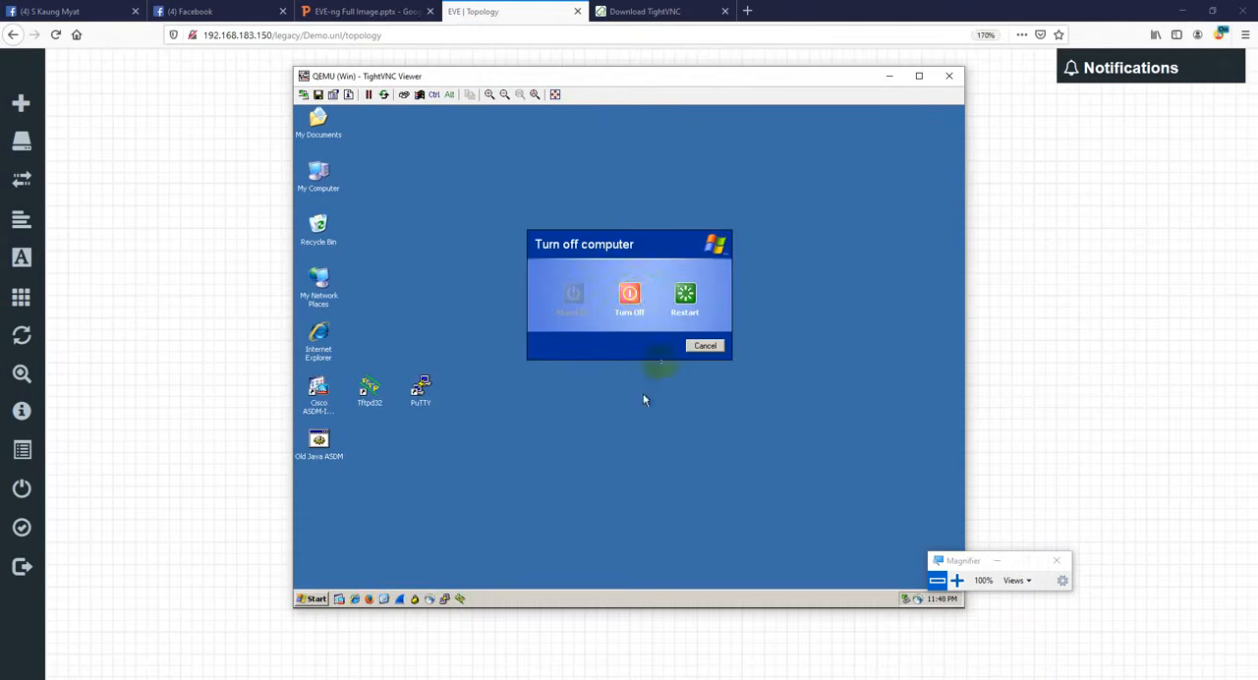
{"action": "left_click", "coordinate": [634, 293]}
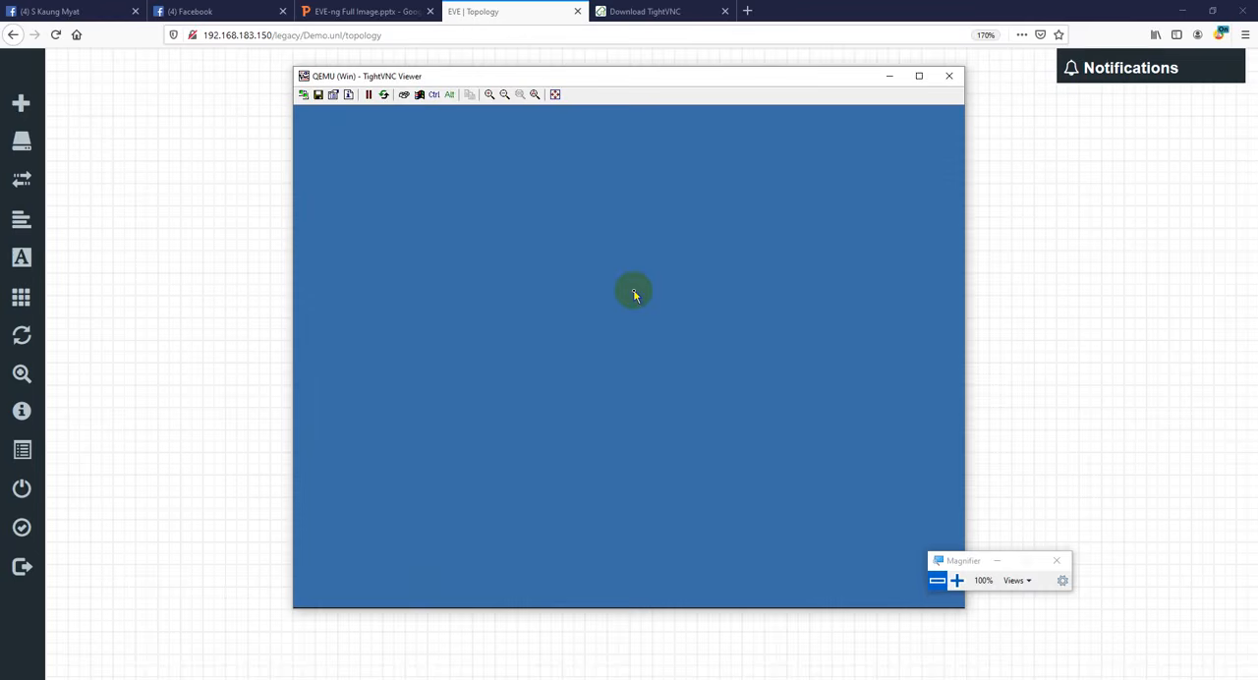
- Close the QEMU (Win) TightVNC Viewer window and return to the lab topology
{"action": "left_click_drag", "start_coordinate": [846, 76], "coordinate": [1208, 177]}
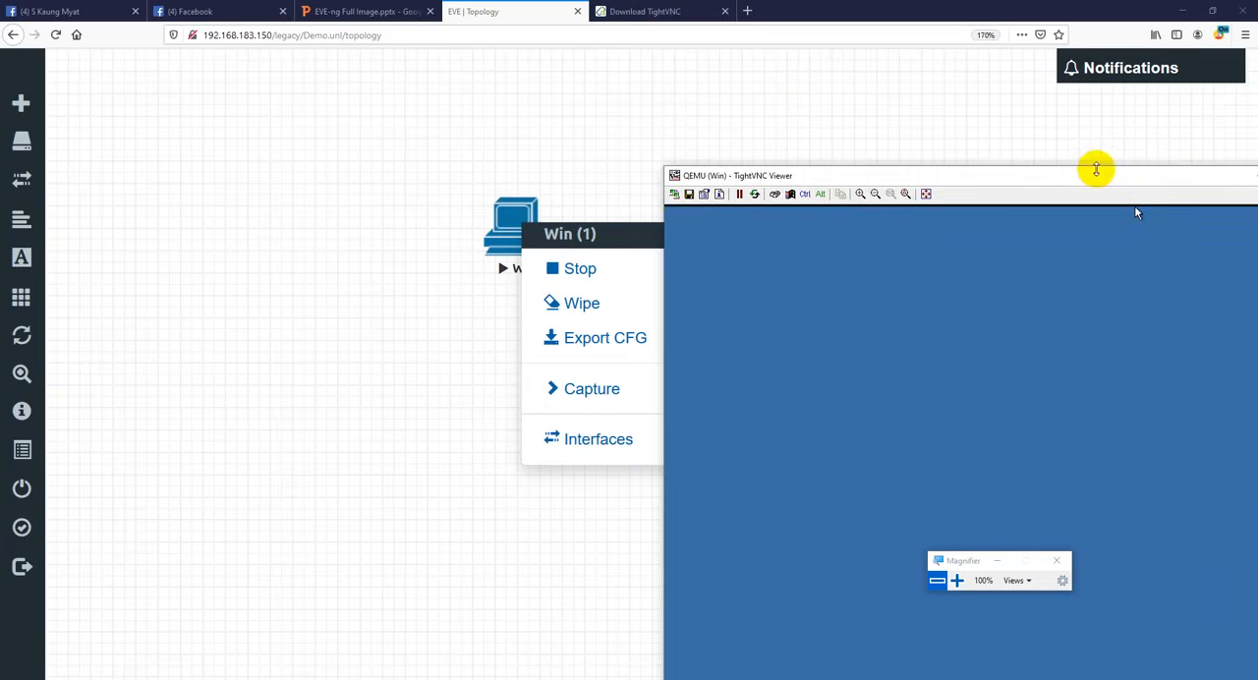
{"action": "left_click_drag", "start_coordinate": [949, 166], "coordinate": [780, 172]}
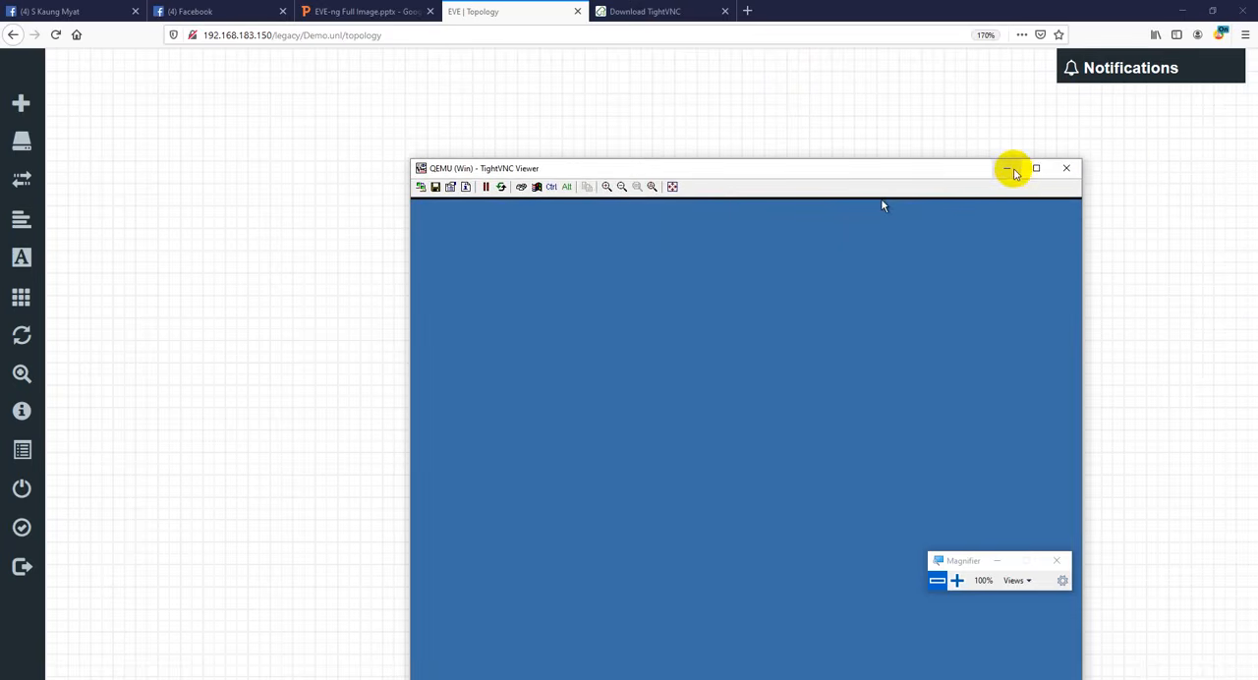
{"action": "left_click_drag", "start_coordinate": [939, 167], "coordinate": [990, 164]}
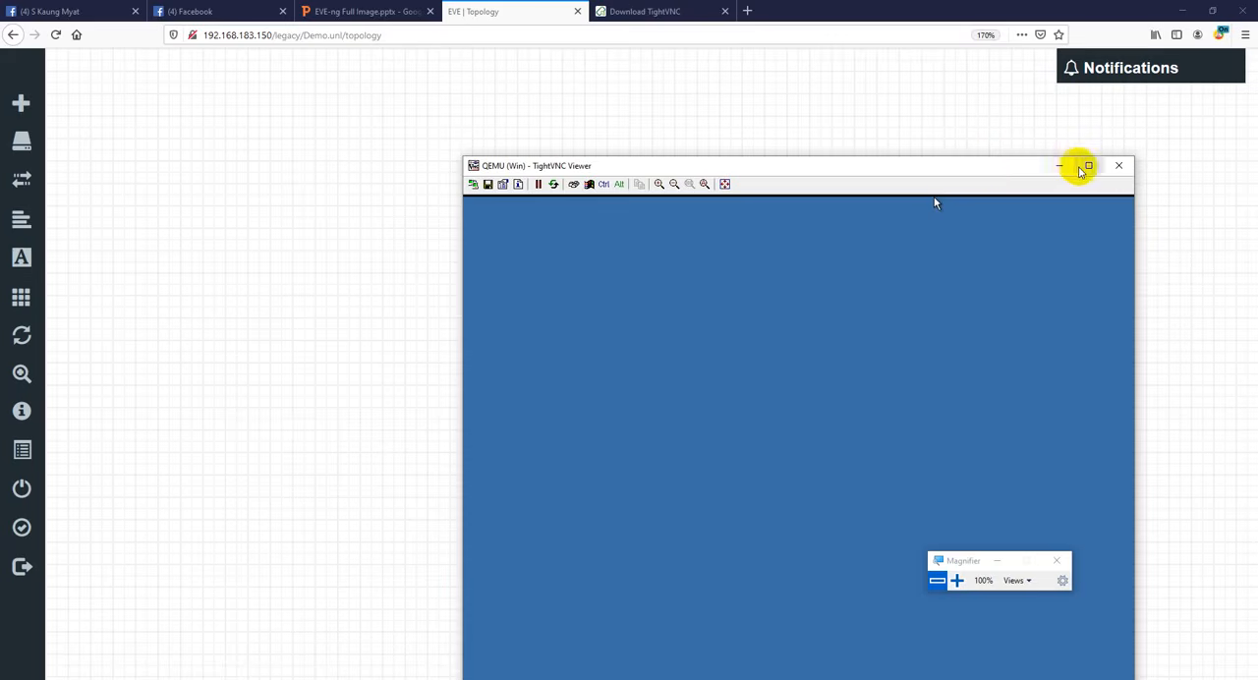
{"action": "left_click_drag", "start_coordinate": [1034, 166], "coordinate": [917, 108]}
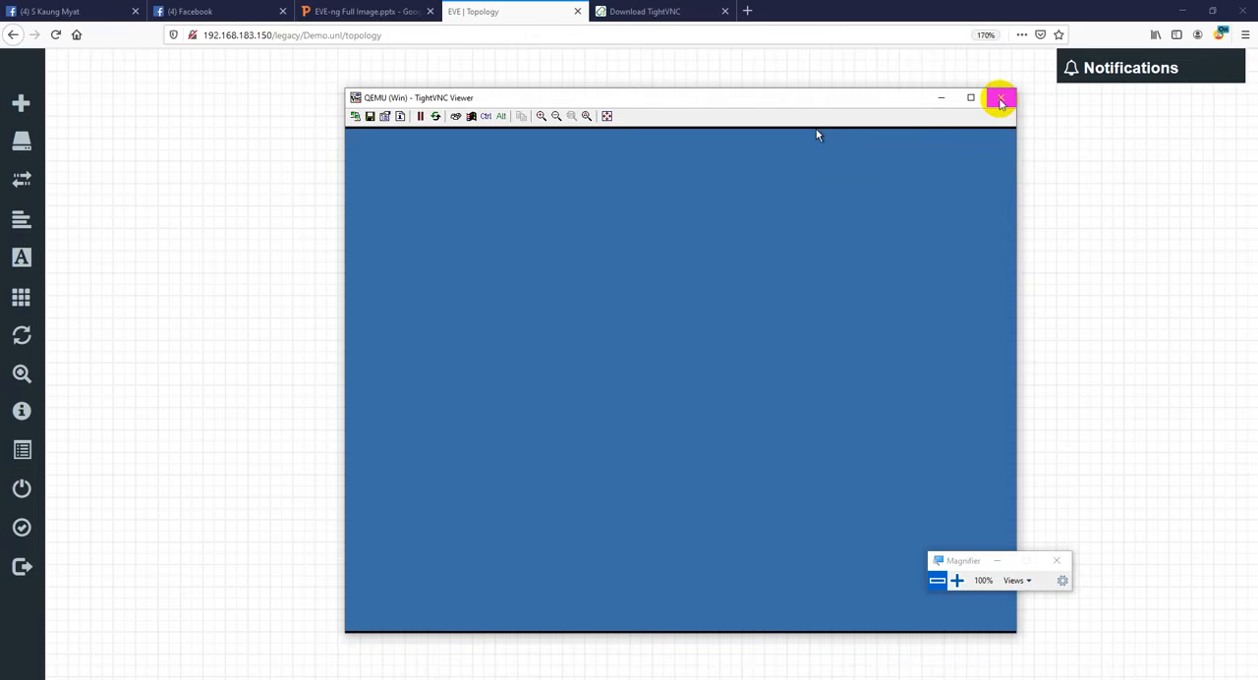
{"action": "left_click", "coordinate": [1001, 100]}
{"action": "left_click", "coordinate": [752, 218]}
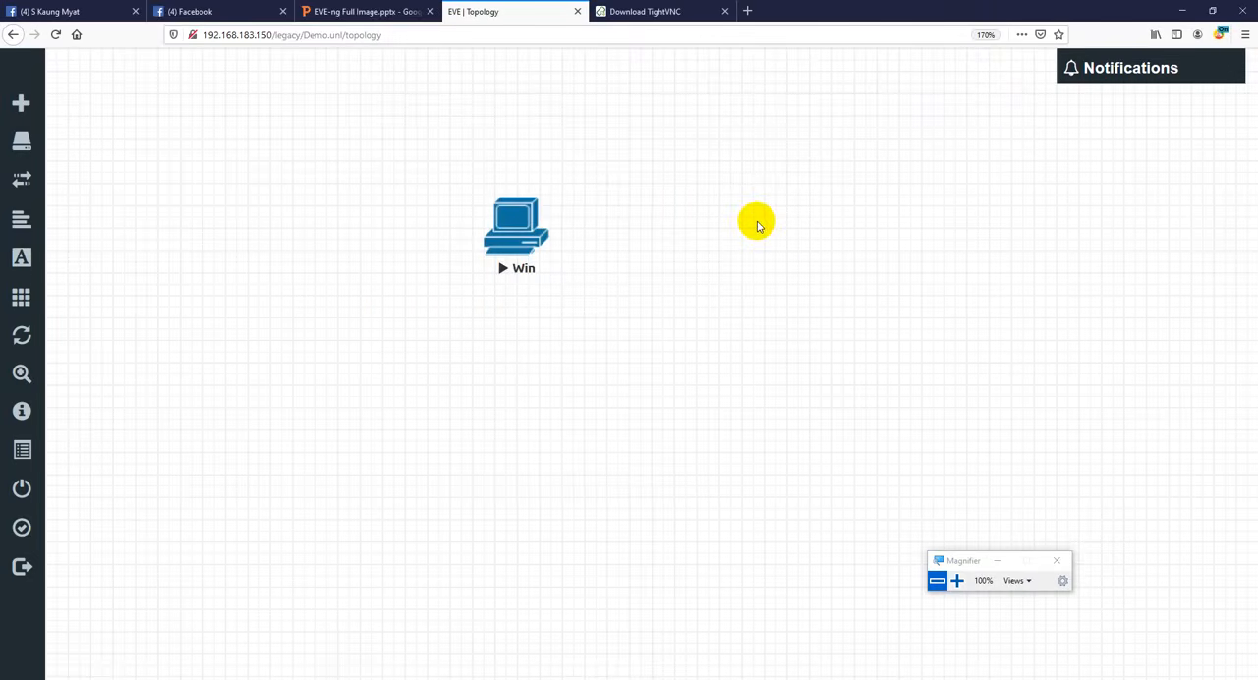
- Stop the Win node in the Demo topology and dismiss its outdated node menu
{"action": "right_click", "coordinate": [519, 234]}
{"action": "left_click", "coordinate": [593, 280]}
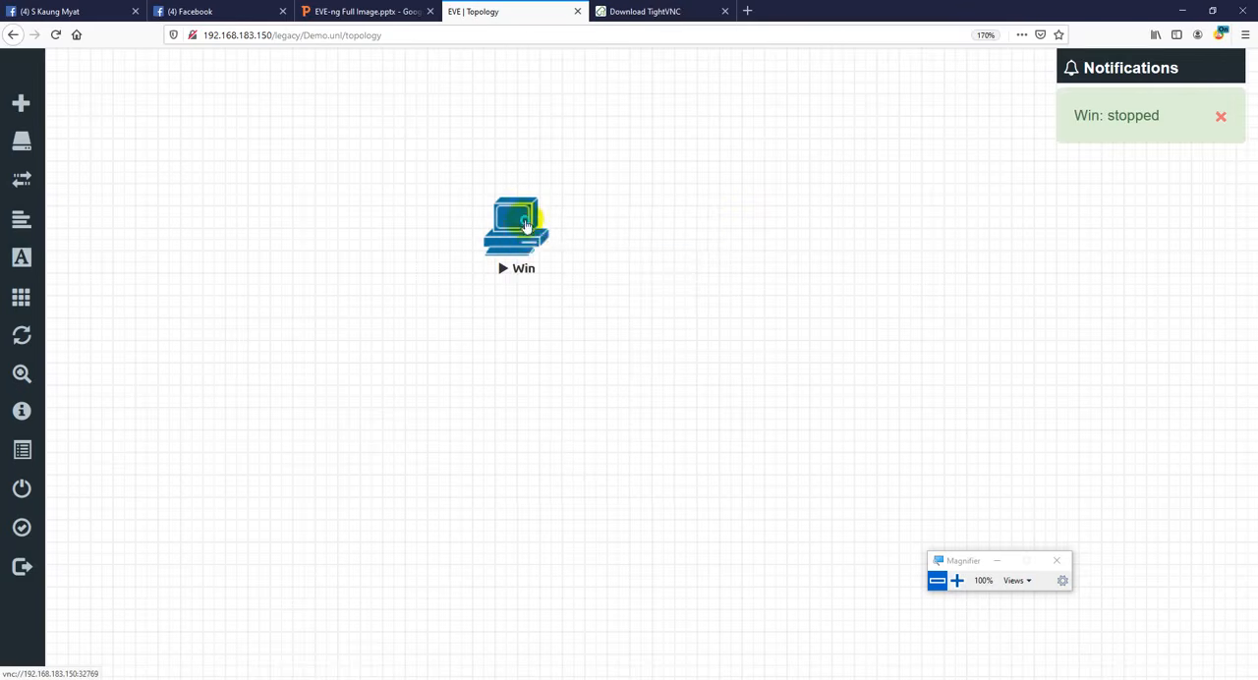
{"action": "right_click", "coordinate": [531, 224]}
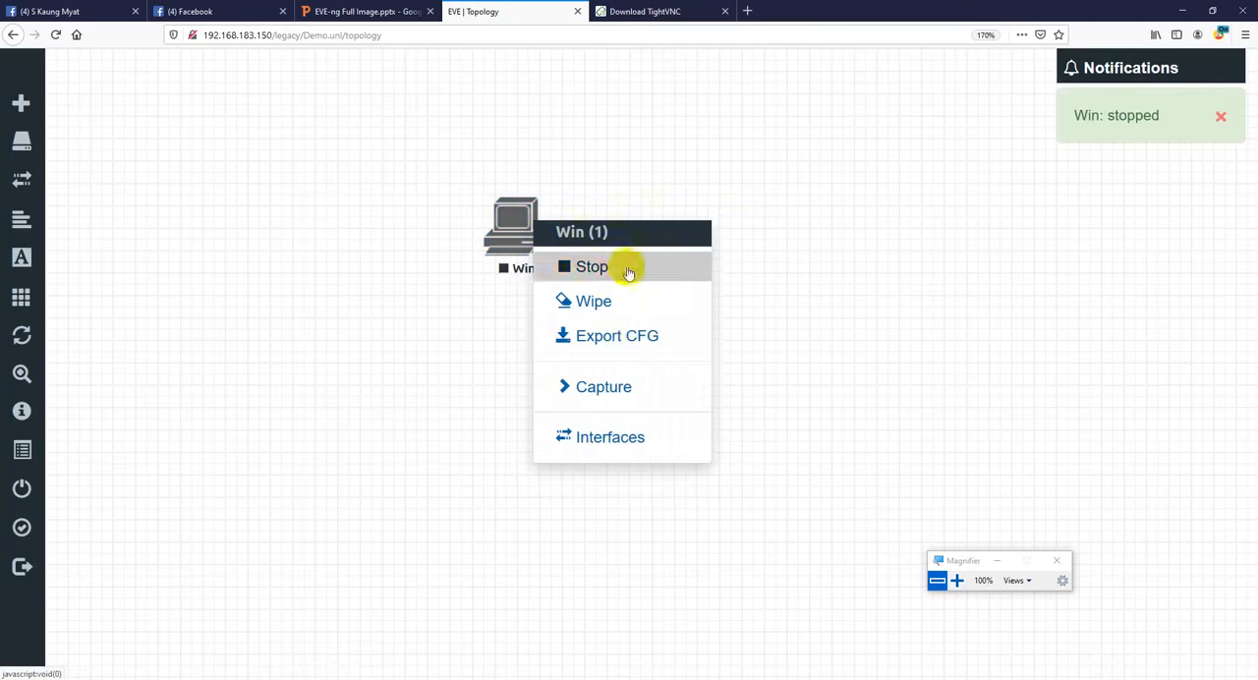
{"action": "left_click", "coordinate": [629, 172]}
- Try the win-7-lite-u4 image in the Win node's settings and close the node editor without saving
{"action": "right_click", "coordinate": [532, 216]}
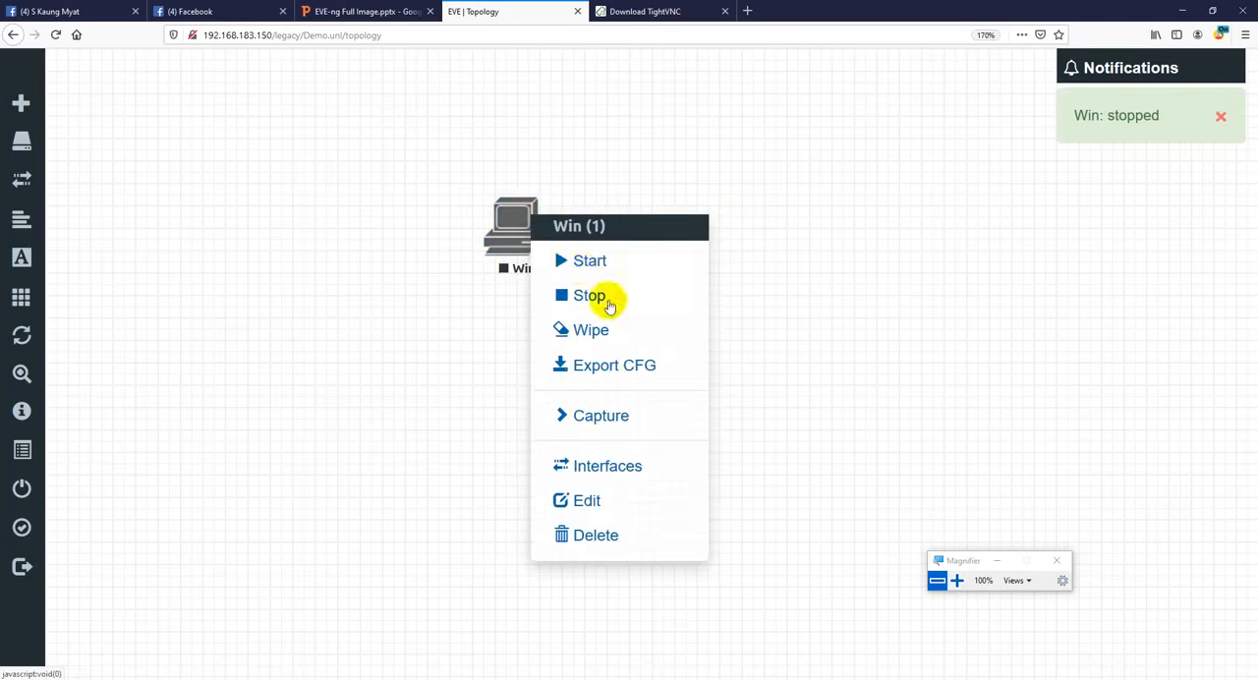
{"action": "left_click", "coordinate": [598, 511]}
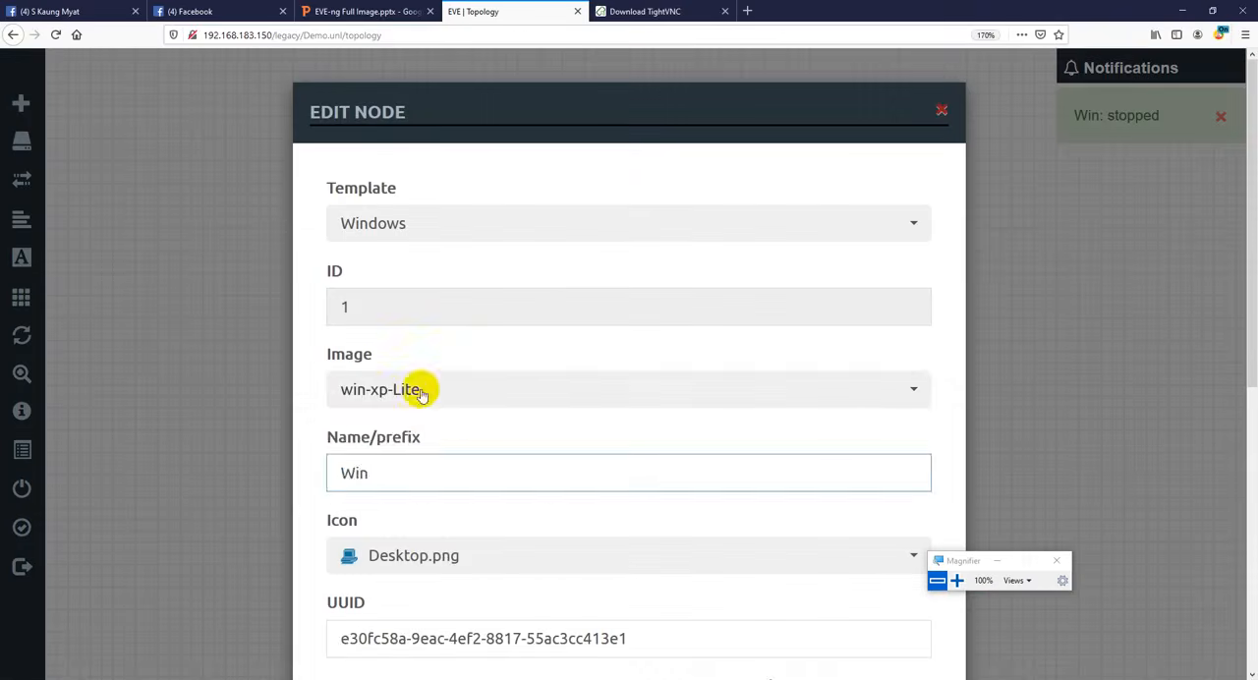
{"action": "left_click", "coordinate": [415, 389]}
{"action": "left_click", "coordinate": [436, 439]}
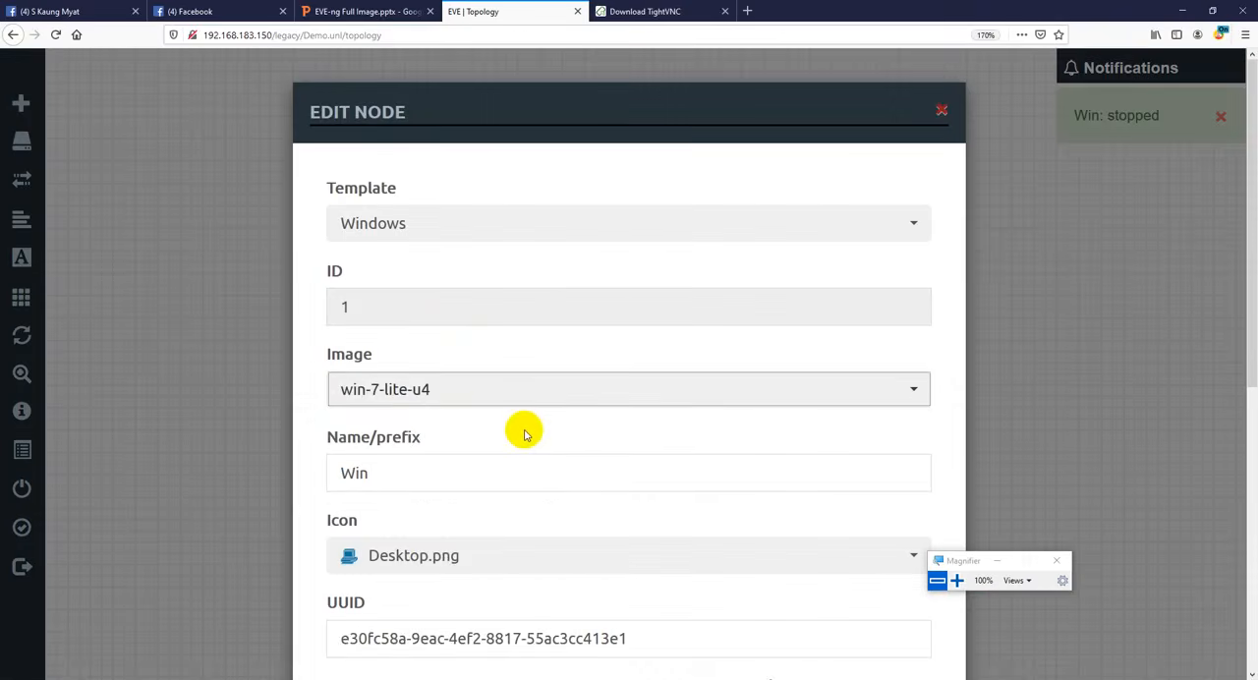
{"action": "left_click", "coordinate": [940, 110]}
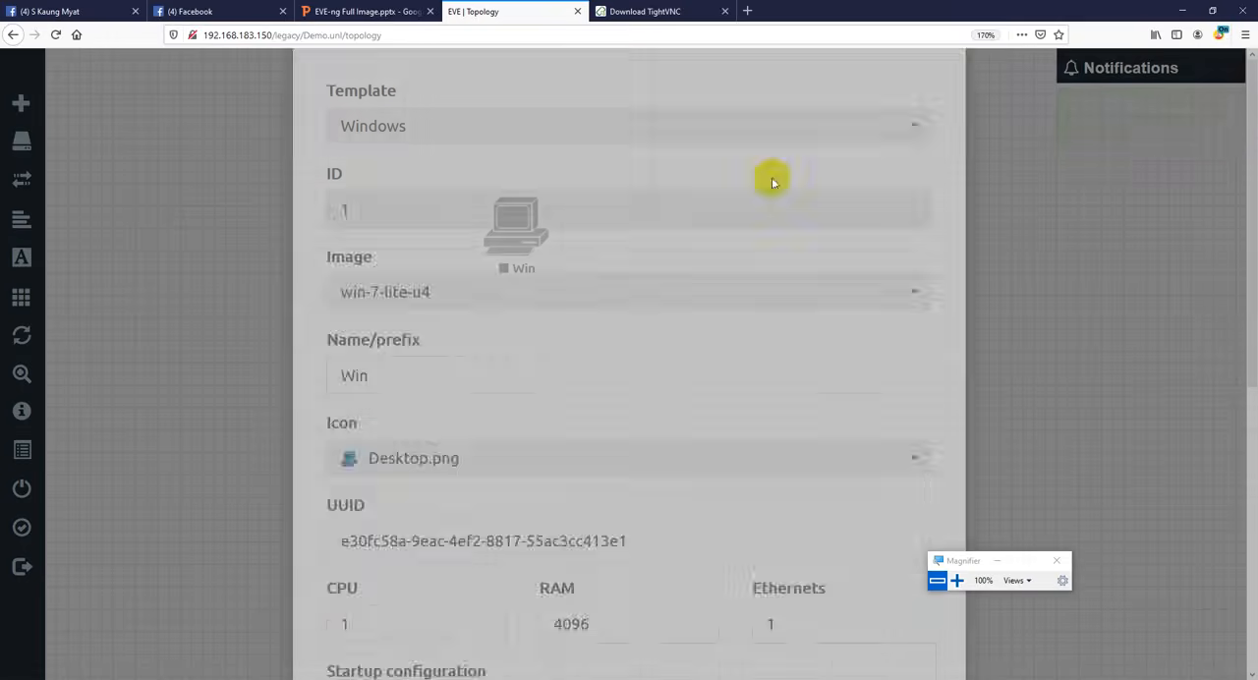
- Start adding a new node and look through the template list to examine which vendor images are available
{"action": "right_click", "coordinate": [755, 187]}
{"action": "left_click", "coordinate": [813, 233]}
{"action": "scroll", "coordinate": [530, 365], "scroll_direction": "down", "scroll_amount": 3}
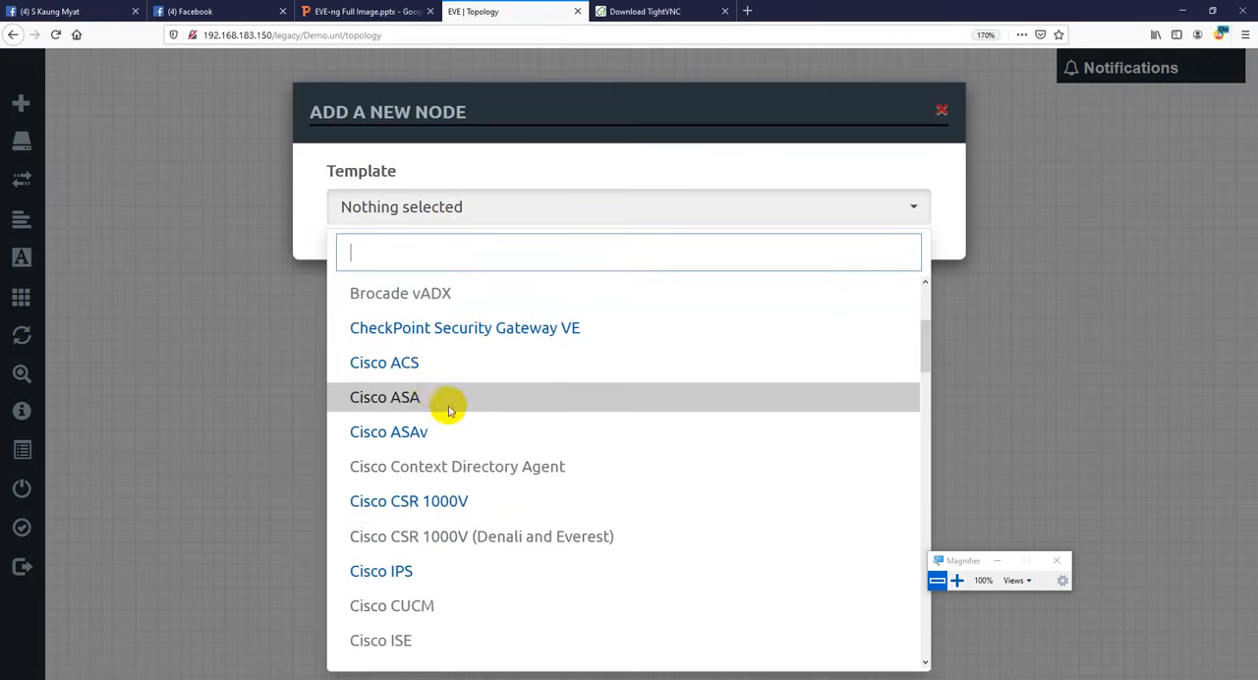
{"action": "scroll", "coordinate": [443, 398], "scroll_direction": "down", "scroll_amount": 10}
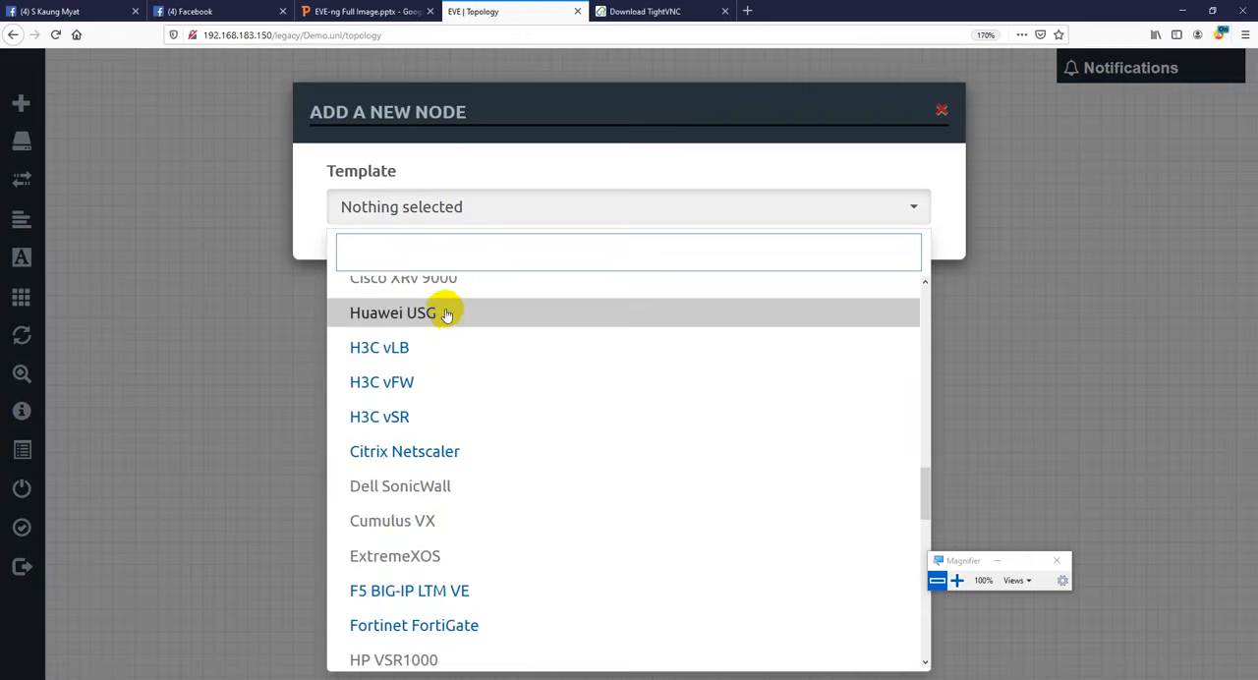
{"action": "scroll", "coordinate": [437, 393], "scroll_direction": "down", "scroll_amount": 3}
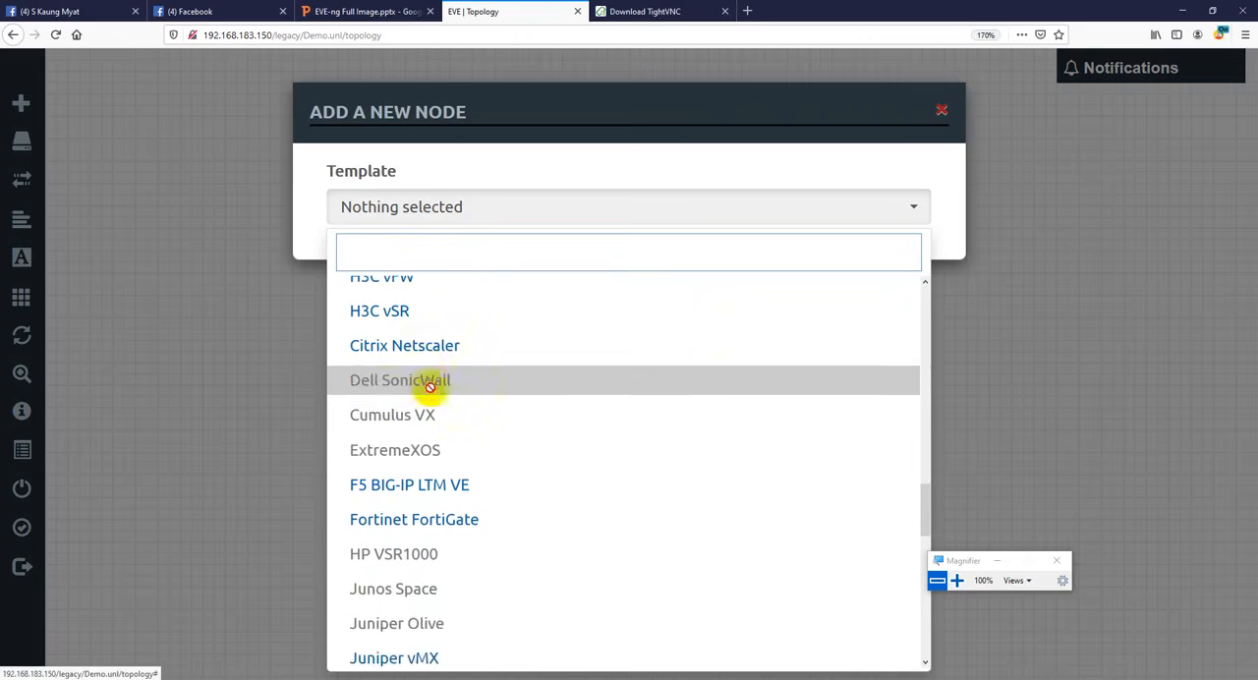
{"action": "scroll", "coordinate": [418, 447], "scroll_direction": "down", "scroll_amount": 1}
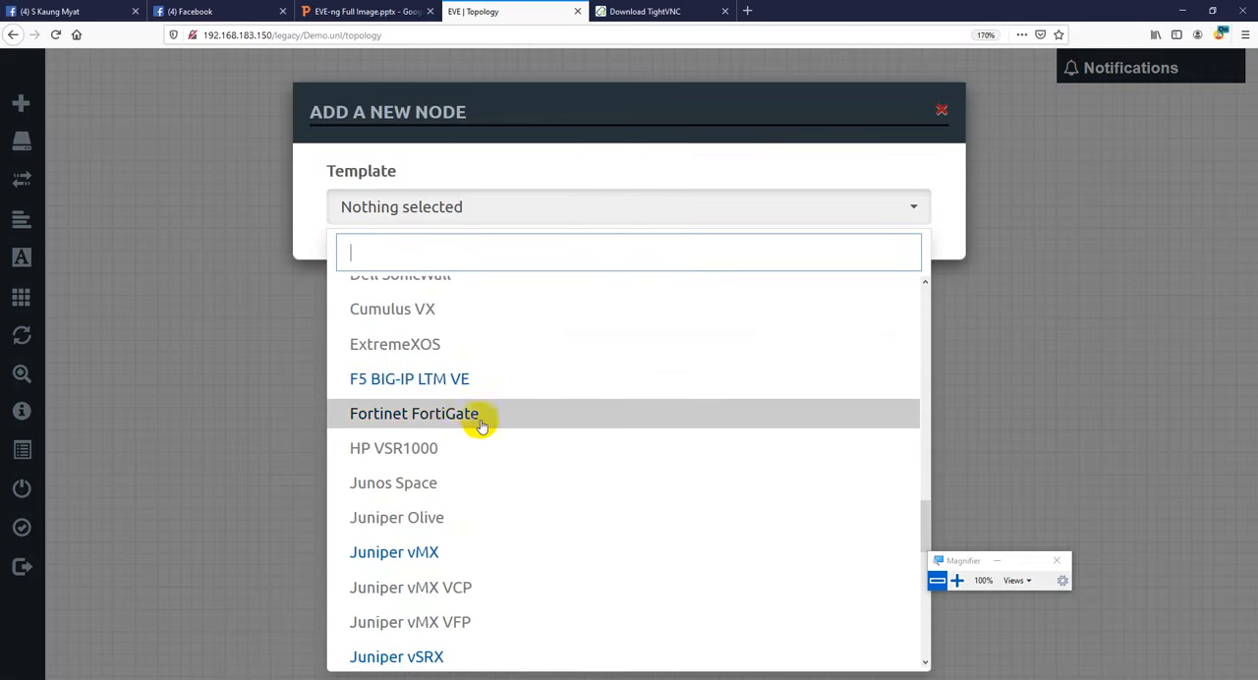
{"action": "scroll", "coordinate": [442, 433], "scroll_direction": "down", "scroll_amount": 3}
{"action": "scroll", "coordinate": [428, 448], "scroll_direction": "down", "scroll_amount": 9}
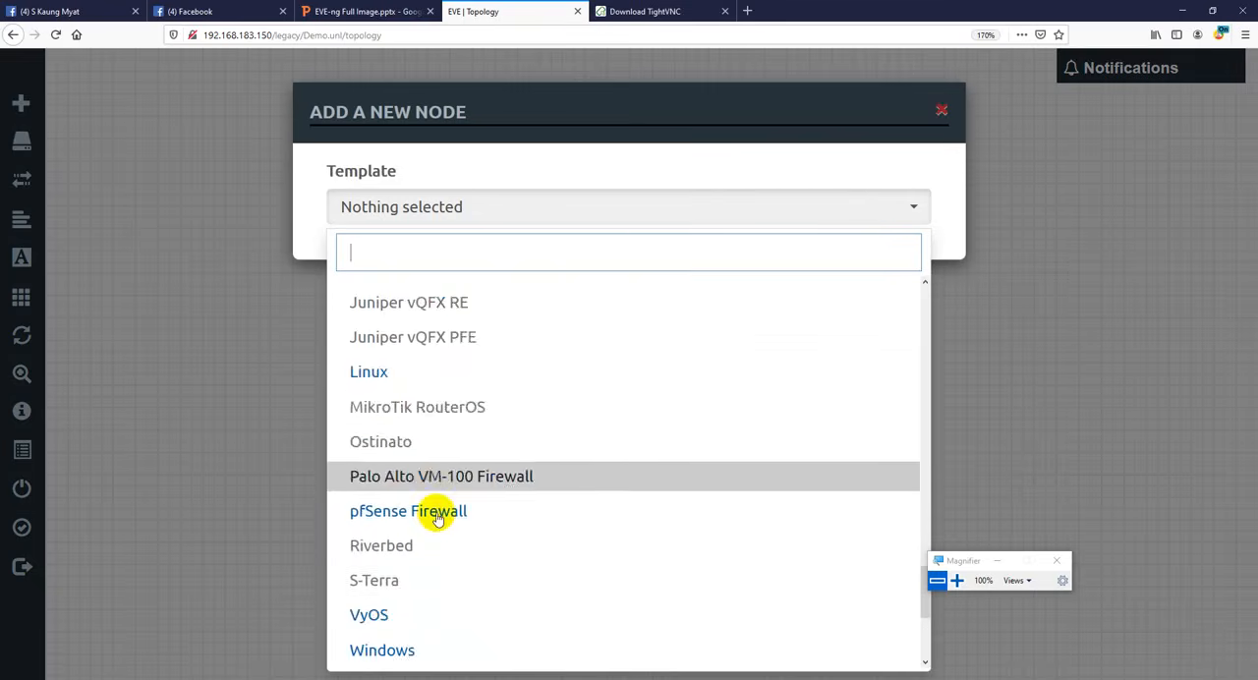
{"action": "scroll", "coordinate": [438, 551], "scroll_direction": "down", "scroll_amount": 3}
{"action": "scroll", "coordinate": [440, 513], "scroll_direction": "down", "scroll_amount": 4}
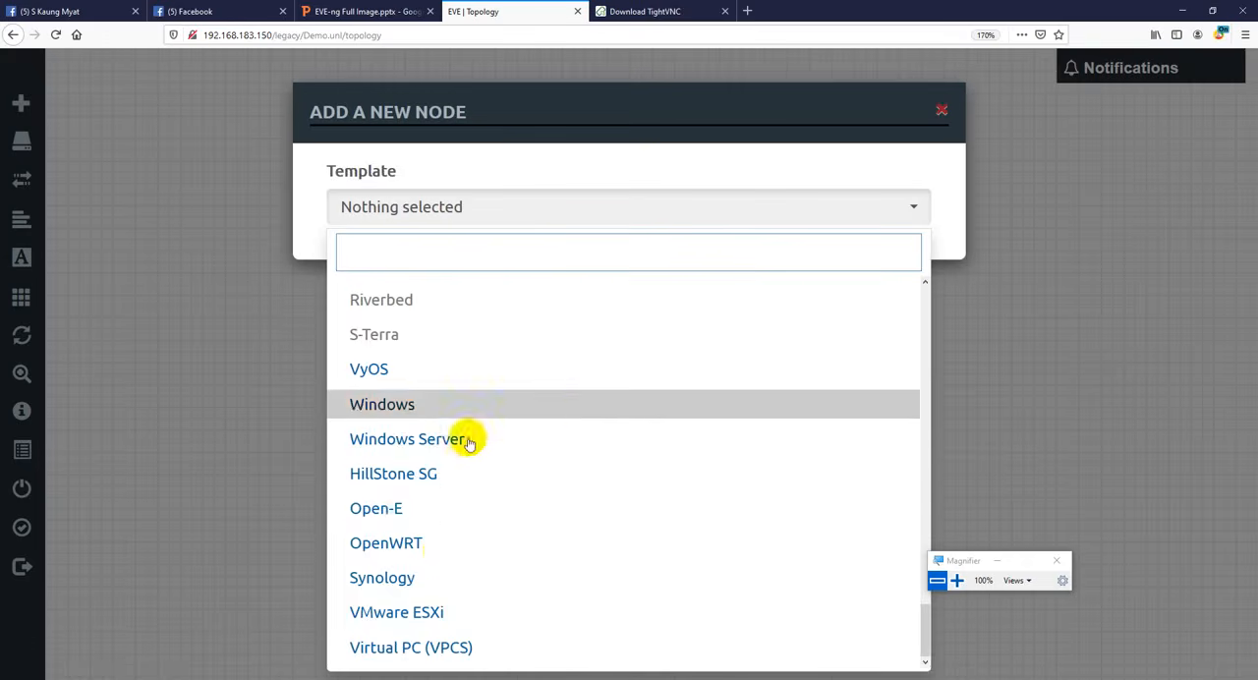
{"action": "scroll", "coordinate": [580, 383], "scroll_direction": "up", "scroll_amount": 20}
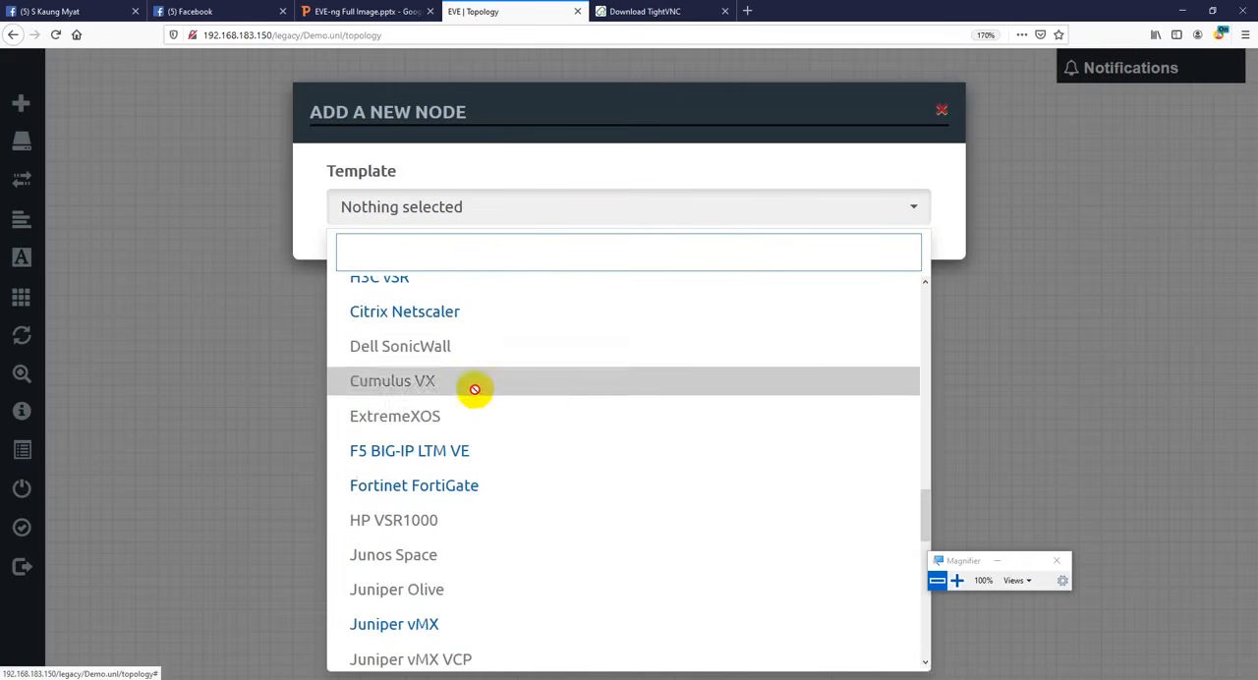
{"action": "scroll", "coordinate": [531, 392], "scroll_direction": "up", "scroll_amount": 4}
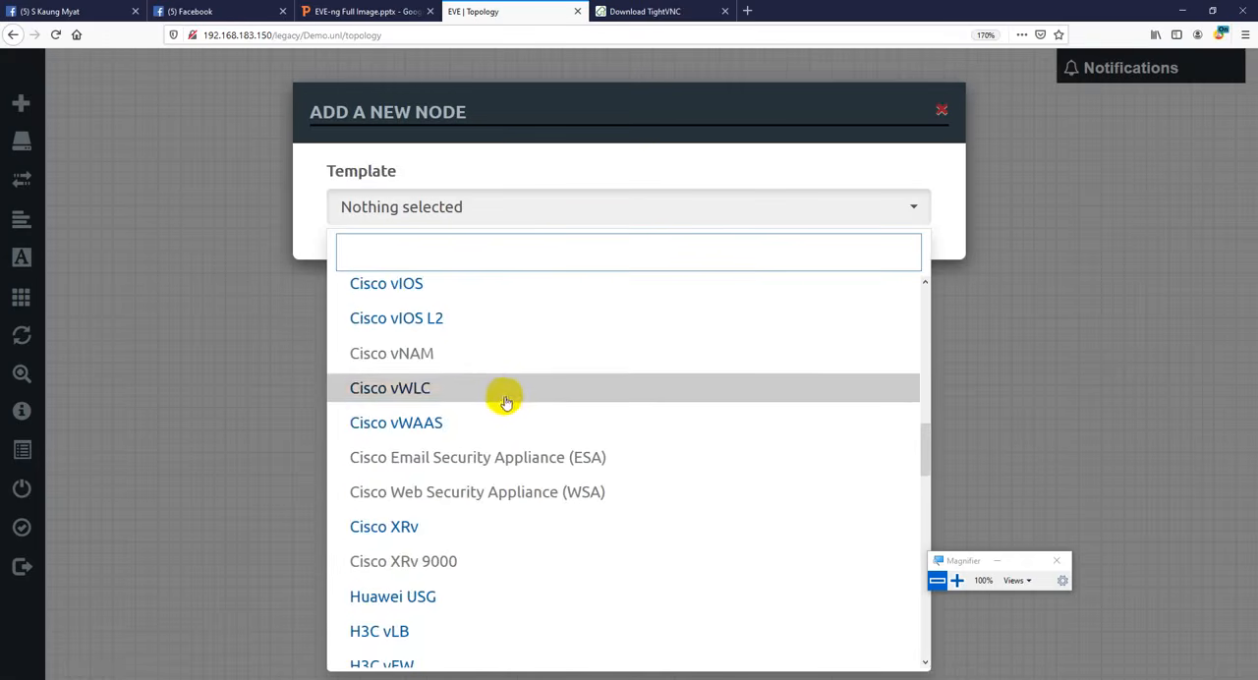
{"action": "scroll", "coordinate": [506, 412], "scroll_direction": "up", "scroll_amount": 3}
{"action": "scroll", "coordinate": [511, 430], "scroll_direction": "up", "scroll_amount": 3}
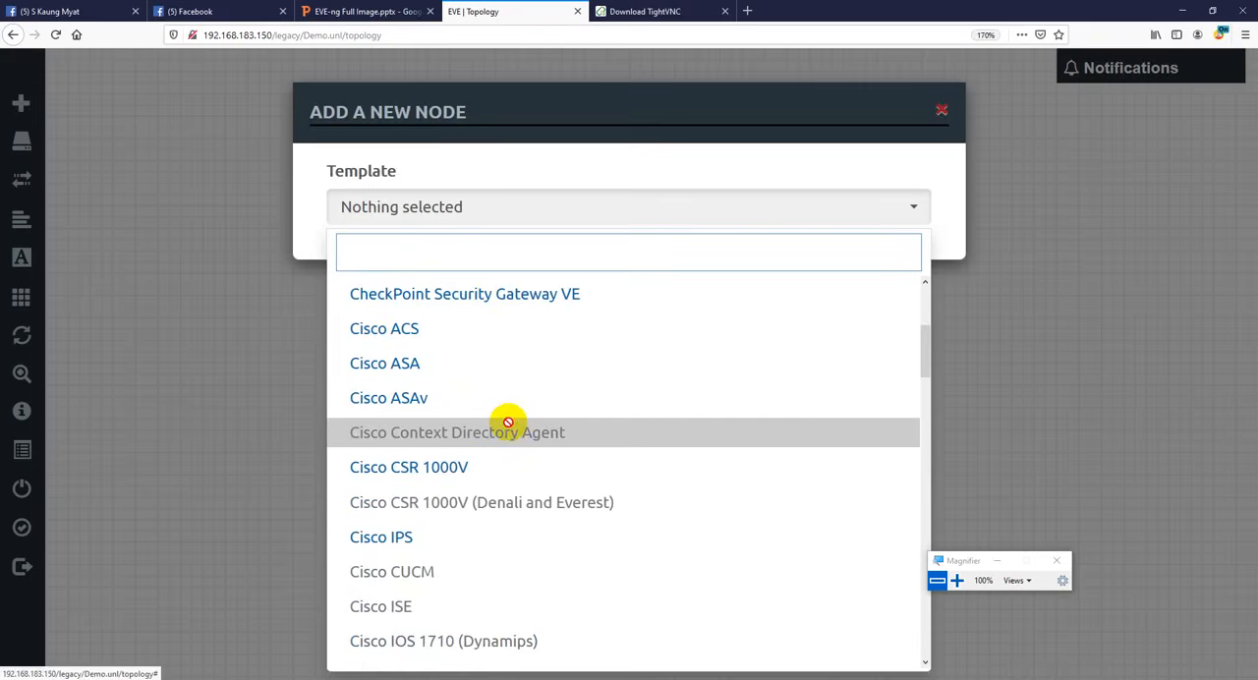
{"action": "scroll", "coordinate": [509, 430], "scroll_direction": "up", "scroll_amount": 2}
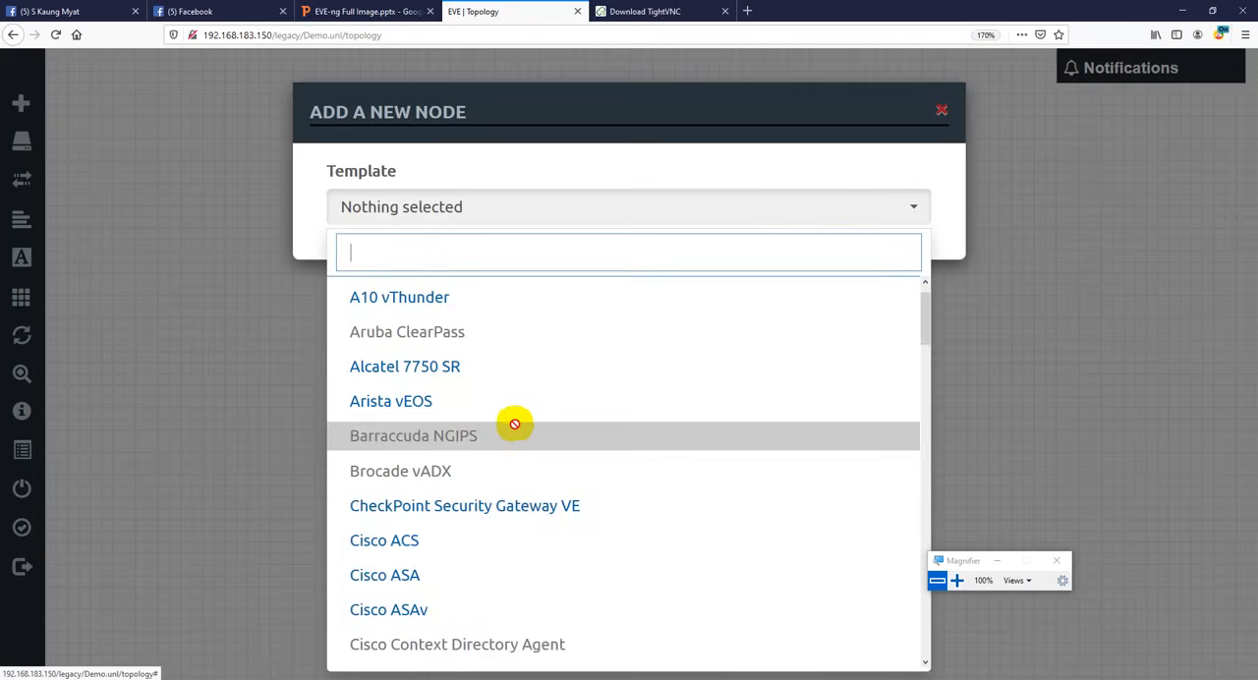
{"action": "scroll", "coordinate": [514, 422], "scroll_direction": "down", "scroll_amount": 12}
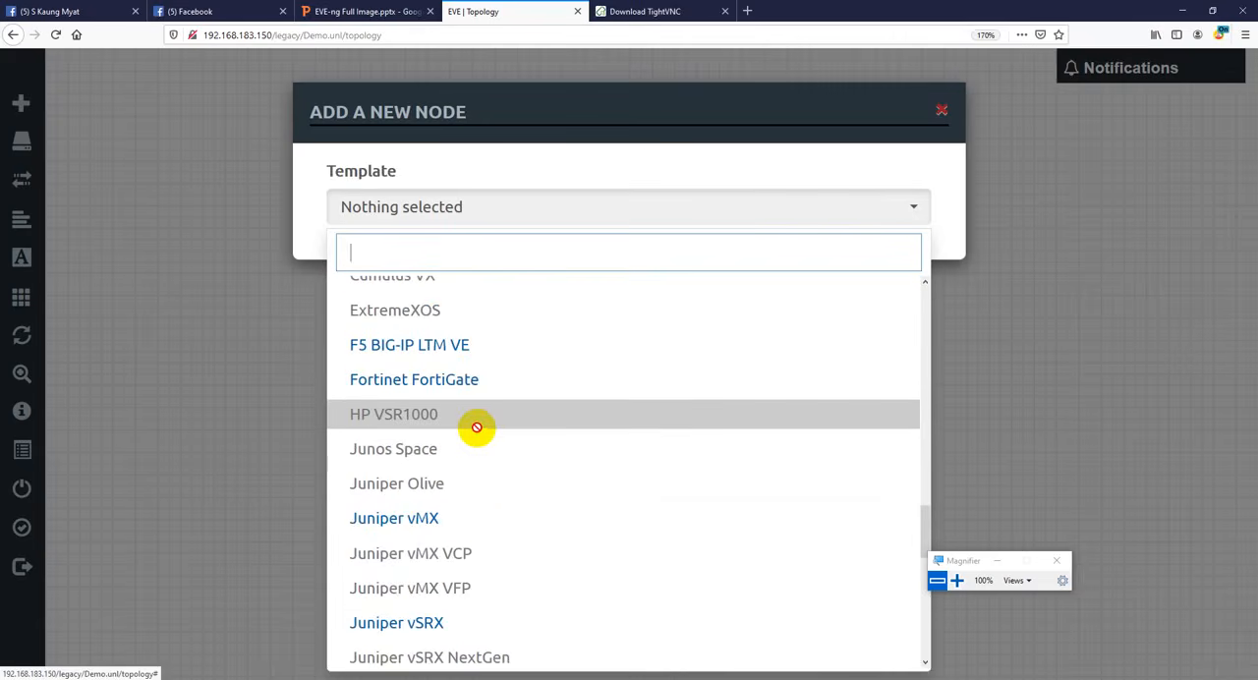